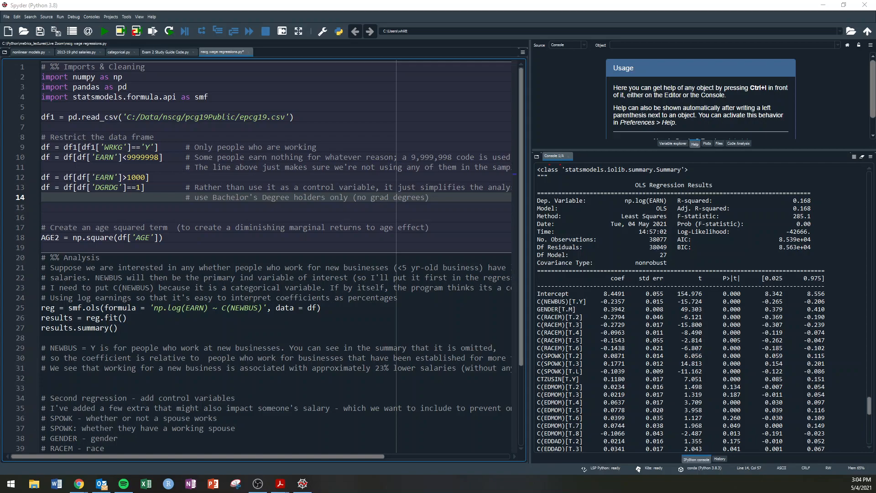
Add the comment "# National Survey of College Graduates (NSCG)" on a new line directly above the read_csv statement
{"action": "left_click", "coordinate": [168, 167]}
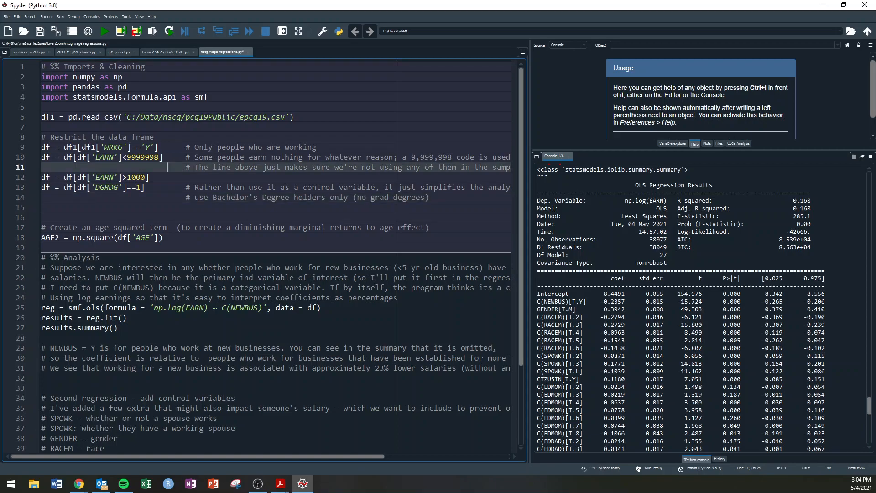
{"action": "left_click", "coordinate": [91, 106]}
{"action": "key", "text": "Return"}
{"action": "type", "text": "# National Survey of College Graduates (NSCG)"}
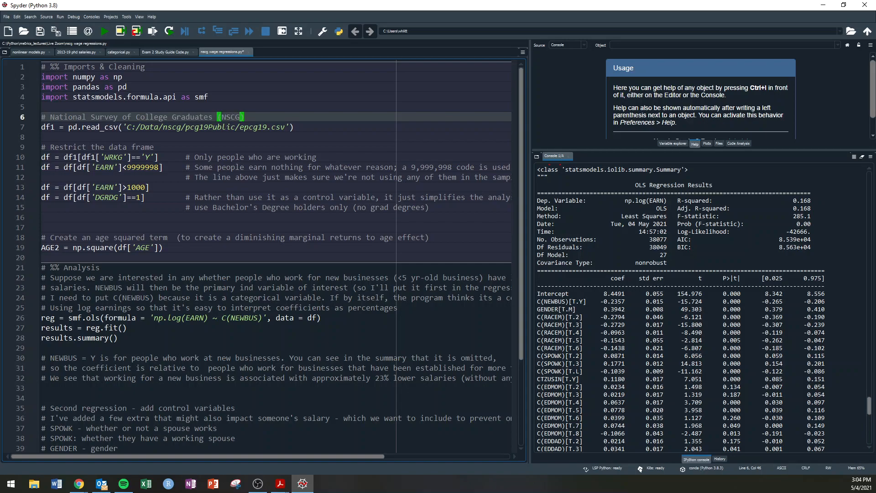
Review the WRKG filter for working people and the filter keeping EARN below 9999998
{"action": "left_click", "coordinate": [259, 157]}
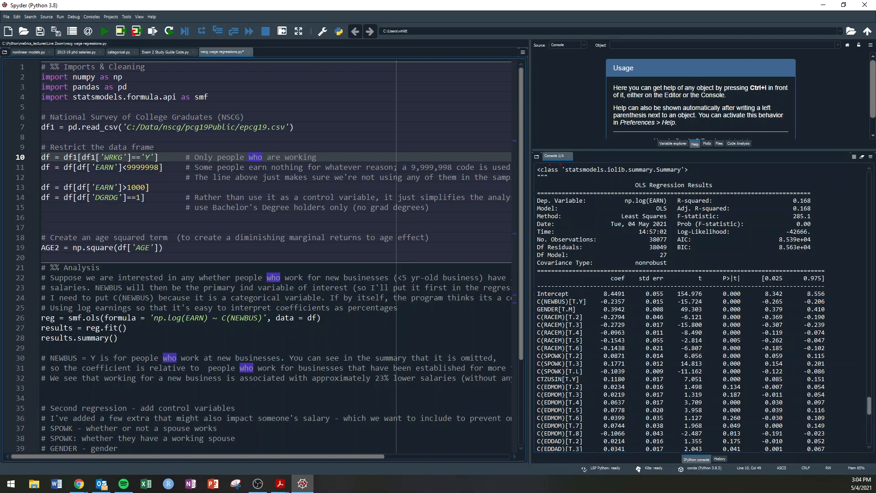
{"action": "left_click_drag", "start_coordinate": [63, 157], "coordinate": [182, 157]}
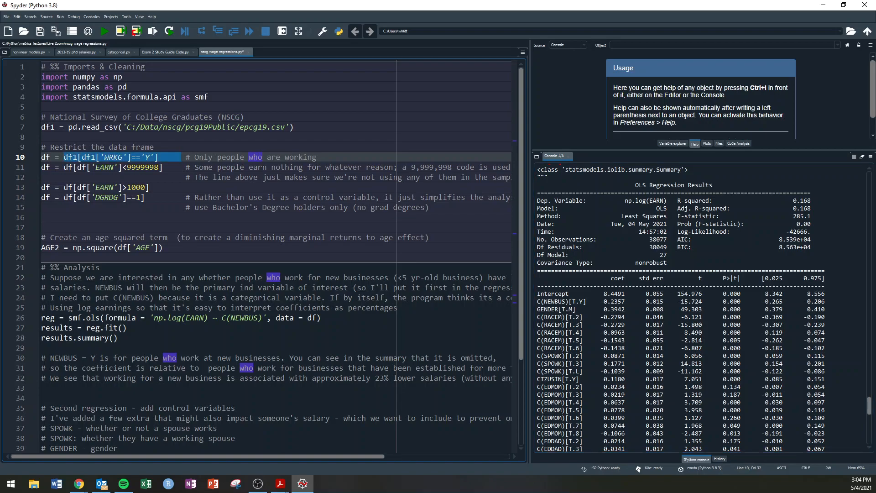
{"action": "left_click_drag", "start_coordinate": [59, 167], "coordinate": [176, 167]}
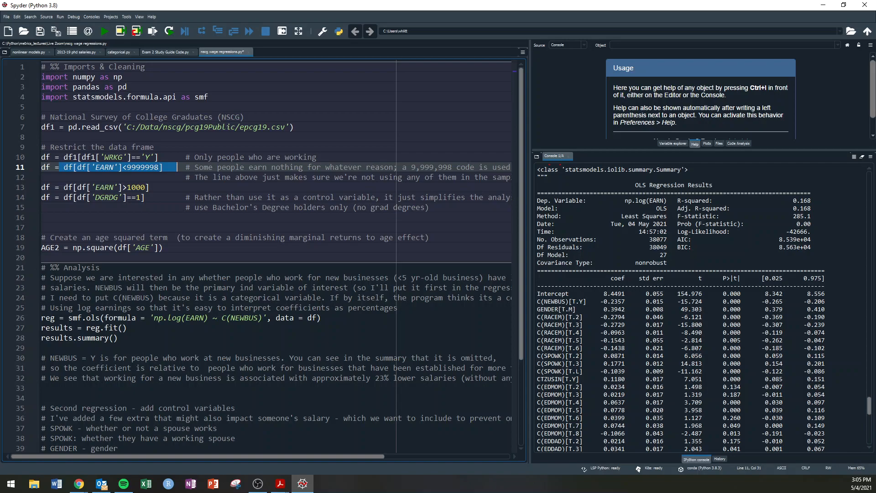
{"action": "left_click", "coordinate": [145, 167]}
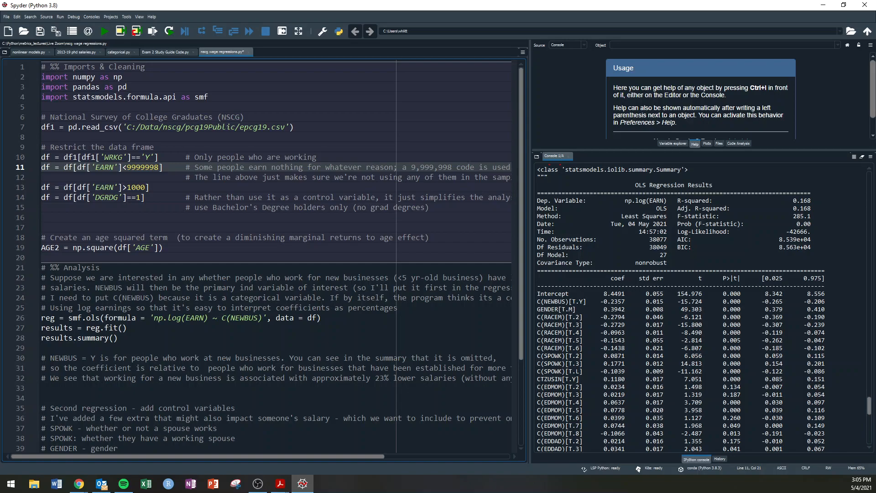
Try 0 as the lower bound in the second EARN filter, and restore the bound to 1000
{"action": "left_click_drag", "start_coordinate": [127, 187], "coordinate": [145, 188]}
{"action": "type", "text": "0"}
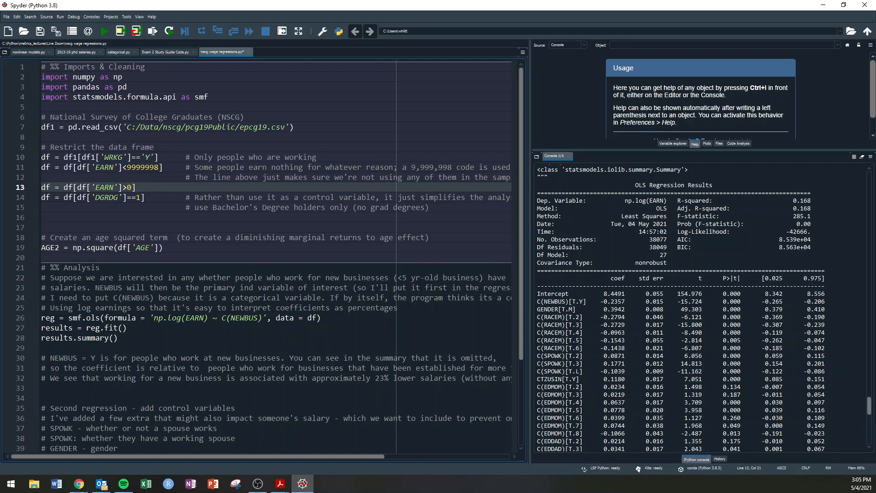
{"action": "left_click_drag", "start_coordinate": [113, 188], "coordinate": [140, 187]}
{"action": "left_click_drag", "start_coordinate": [150, 318], "coordinate": [200, 318]}
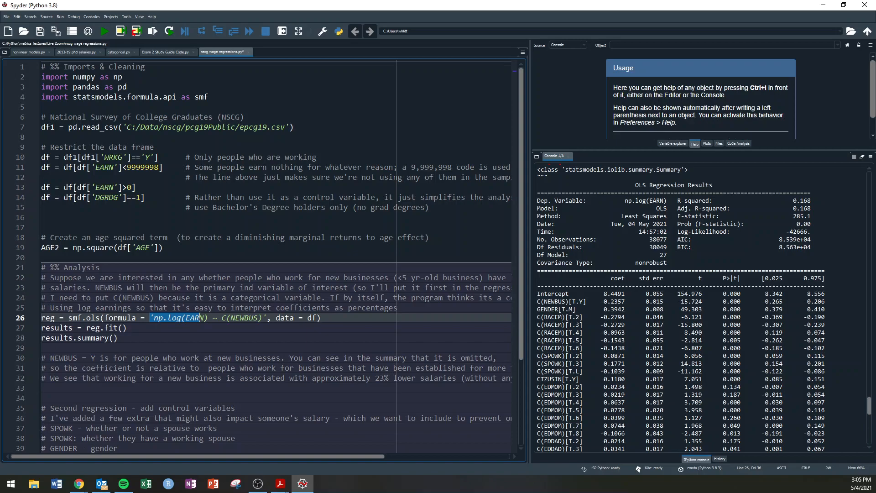
{"action": "left_click_drag", "start_coordinate": [163, 318], "coordinate": [217, 318]}
{"action": "left_click", "coordinate": [132, 188]}
{"action": "key", "text": "BackSpace"}
{"action": "type", "text": "1000"}
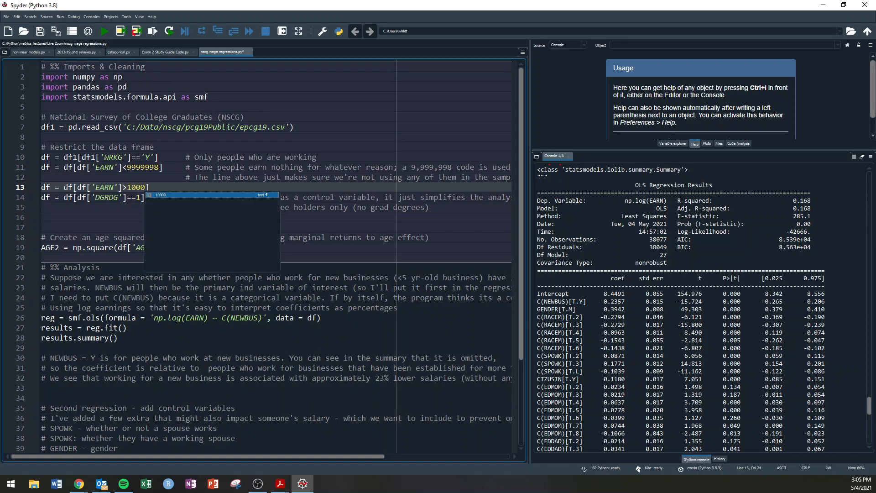
{"action": "key", "text": "Escape"}
Review the EARN lower-bound filter, the DGRDG bachelor's degree filter and the AGE2 squared-age line
{"action": "left_click_drag", "start_coordinate": [122, 188], "coordinate": [145, 187]}
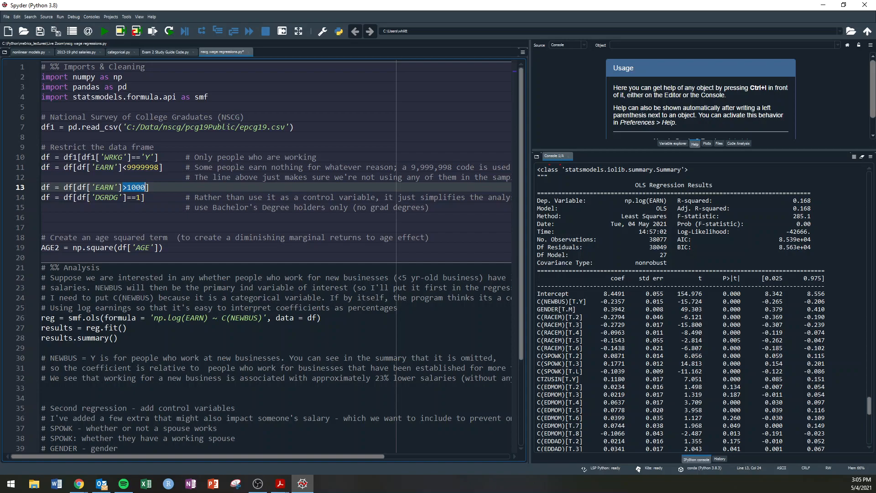
{"action": "left_click", "coordinate": [127, 187]}
{"action": "left_click_drag", "start_coordinate": [127, 187], "coordinate": [141, 187]}
{"action": "left_click_drag", "start_coordinate": [59, 197], "coordinate": [159, 197]}
{"action": "left_click", "coordinate": [104, 197]}
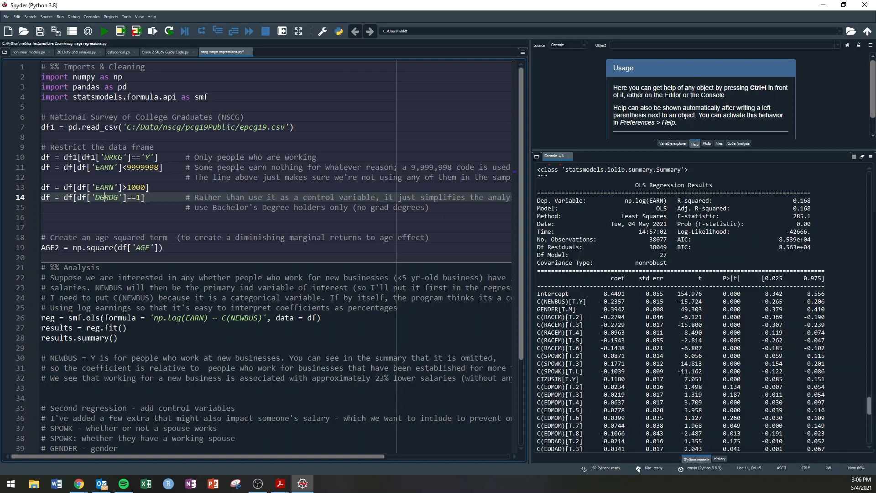
{"action": "left_click", "coordinate": [100, 248]}
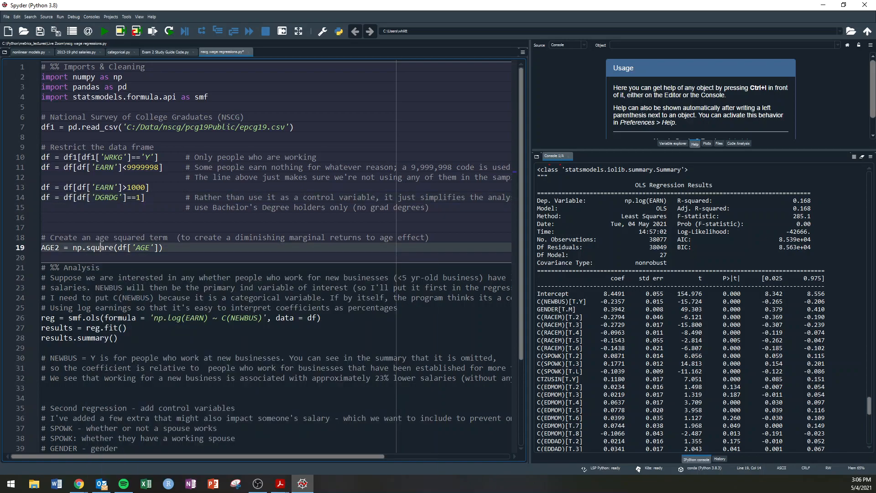
Examine the first regression formula, focusing on the log of EARN and the categorical C(NEWBUS) term
{"action": "left_click", "coordinate": [167, 318]}
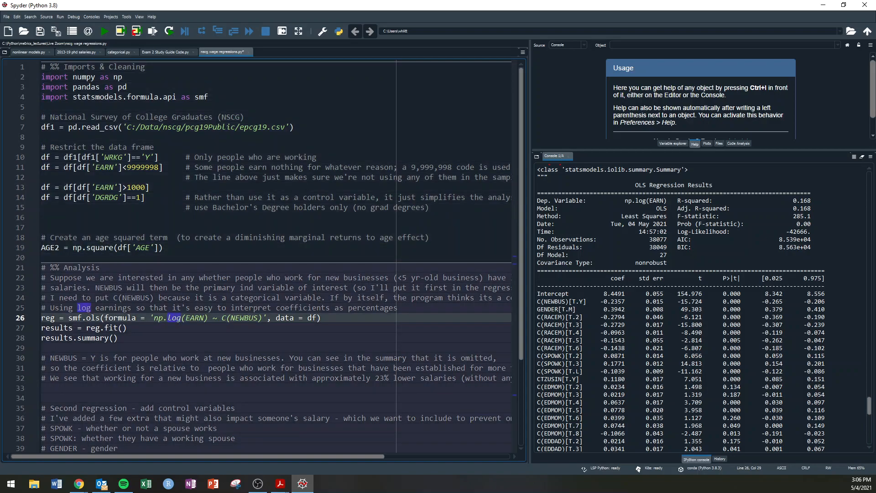
{"action": "scroll", "coordinate": [168, 318], "scroll_direction": "down", "scroll_amount": 2}
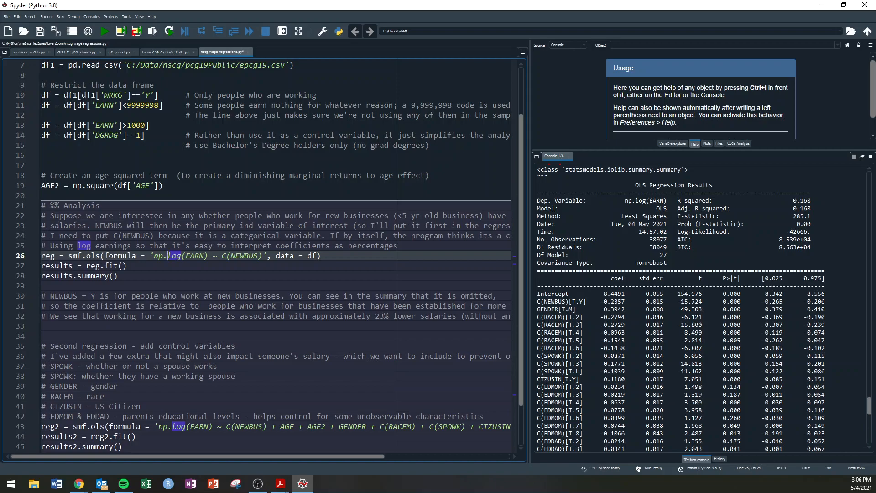
{"action": "left_click_drag", "start_coordinate": [222, 255], "coordinate": [263, 256]}
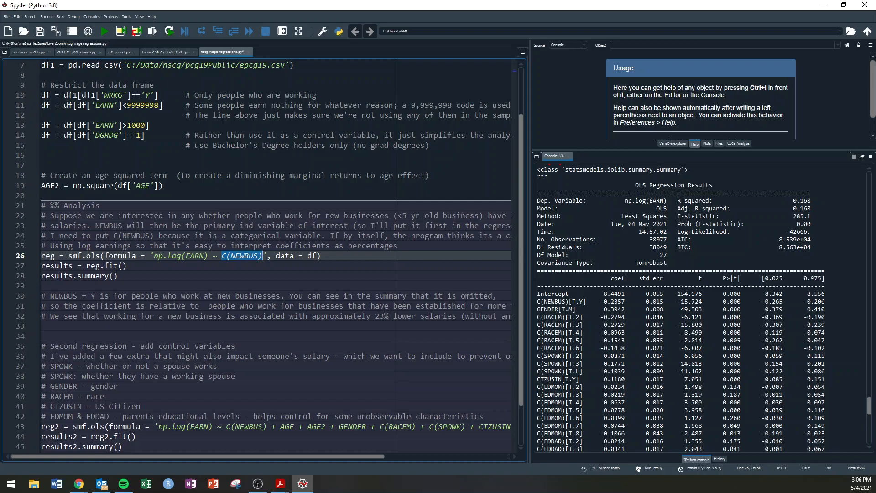
{"action": "left_click", "coordinate": [227, 256]}
{"action": "key", "text": "Right"}
{"action": "key", "text": "Right"}
{"action": "scroll", "coordinate": [227, 256], "scroll_direction": "down", "scroll_amount": 1}
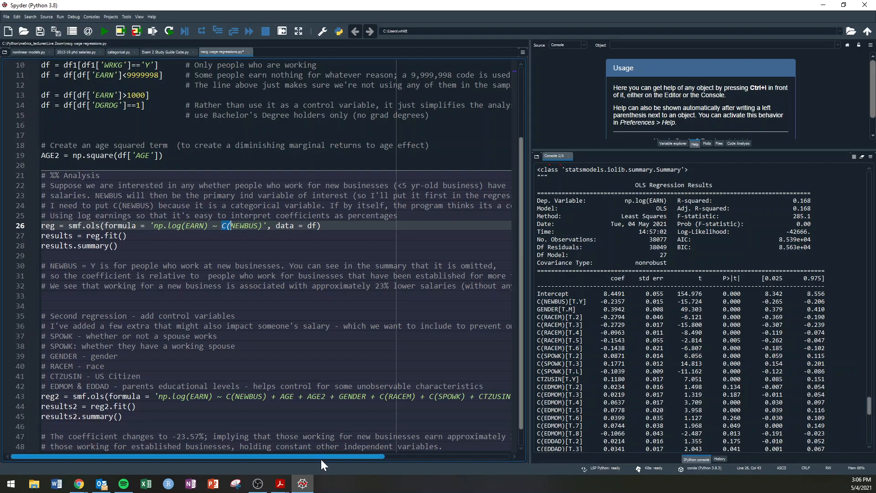
Widen the code editor and examine the control variables in the reg2 formula, from GENDER and C(RACEM) to C(EDMOM)
{"action": "left_click_drag", "start_coordinate": [321, 457], "coordinate": [267, 441]}
{"action": "left_click_drag", "start_coordinate": [533, 268], "coordinate": [662, 269]}
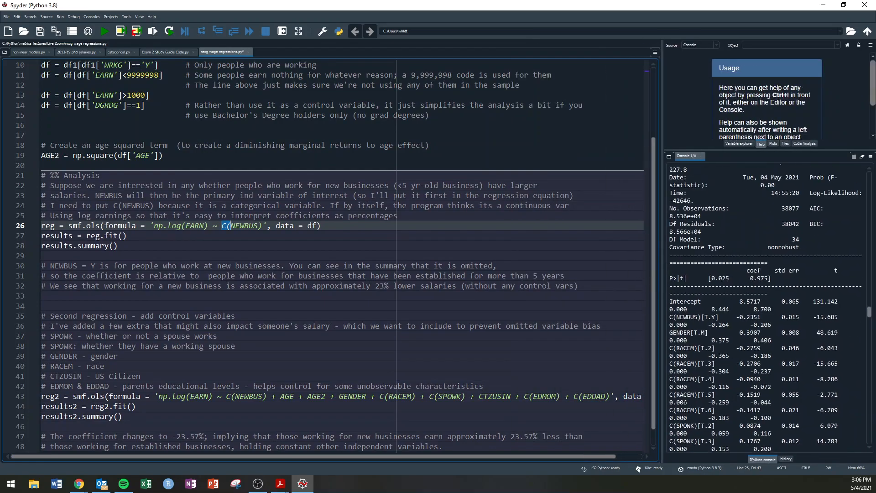
{"action": "left_click_drag", "start_coordinate": [379, 396], "coordinate": [461, 396]}
{"action": "left_click", "coordinate": [430, 396]}
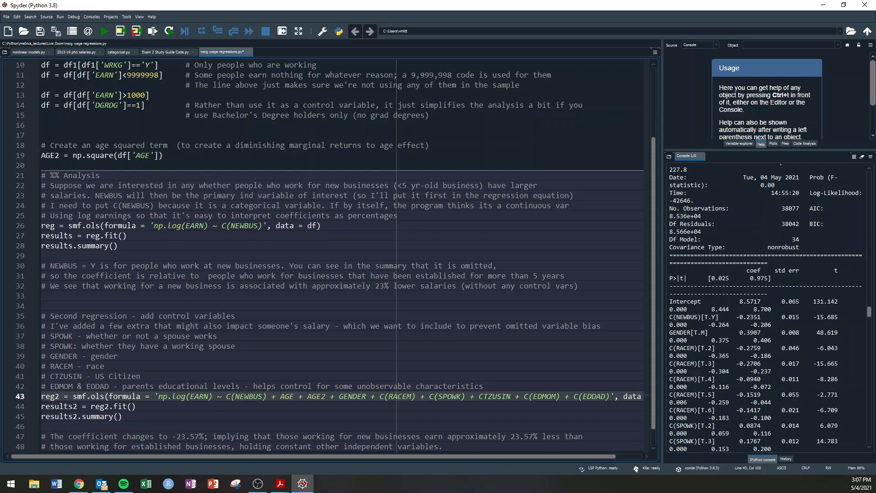
{"action": "key", "text": "Left"}
{"action": "key", "text": "Left"}
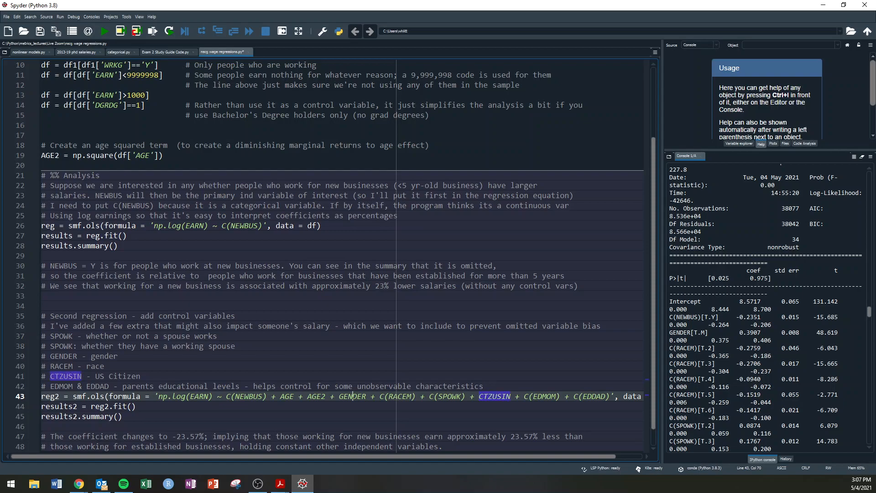
{"action": "left_click", "coordinate": [492, 396]}
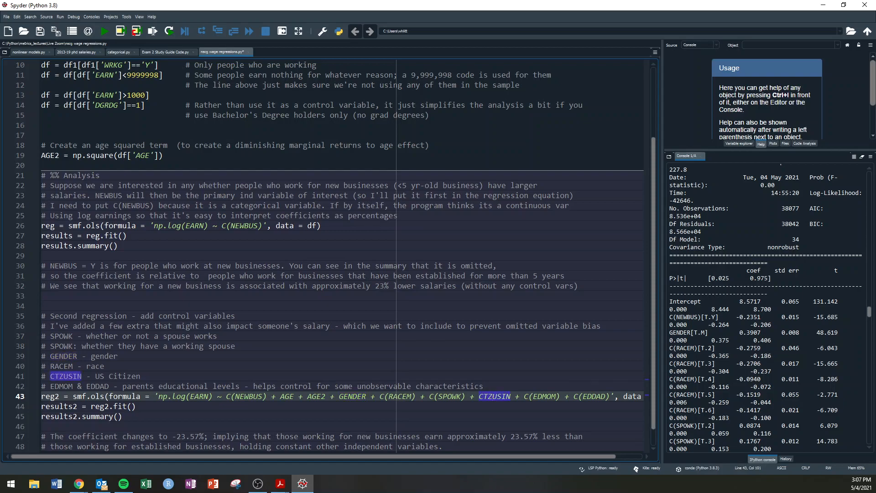
{"action": "left_click_drag", "start_coordinate": [523, 396], "coordinate": [560, 396]}
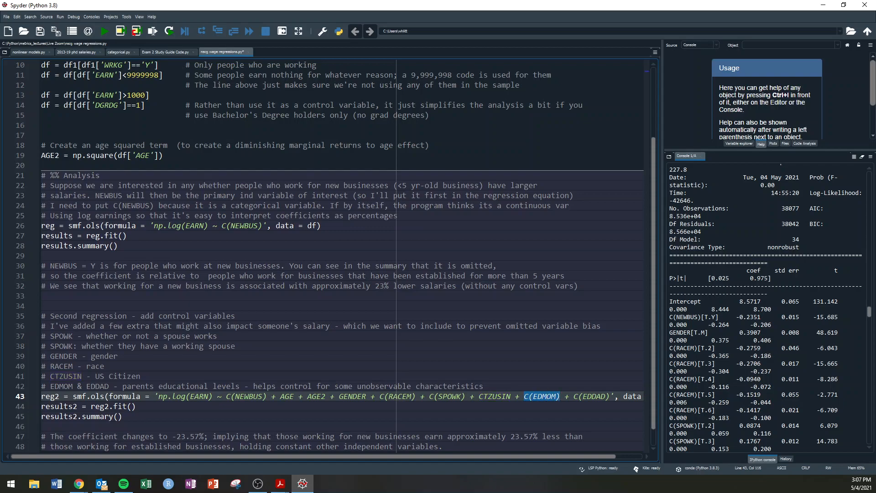
{"action": "scroll", "coordinate": [335, 256], "scroll_direction": "down", "scroll_amount": 1}
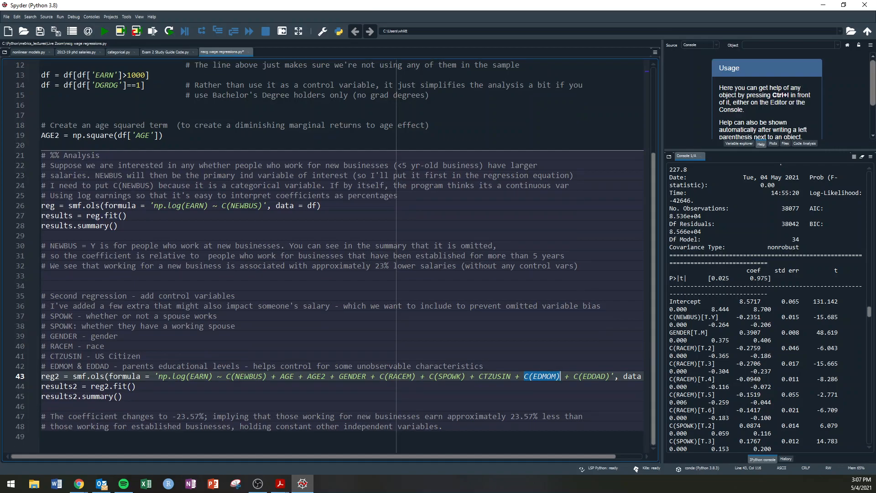
Widen the console and examine the C(NEWBUS)[T.Y] row and its coefficient in the OLS regression summary
{"action": "left_click_drag", "start_coordinate": [662, 302], "coordinate": [674, 278]}
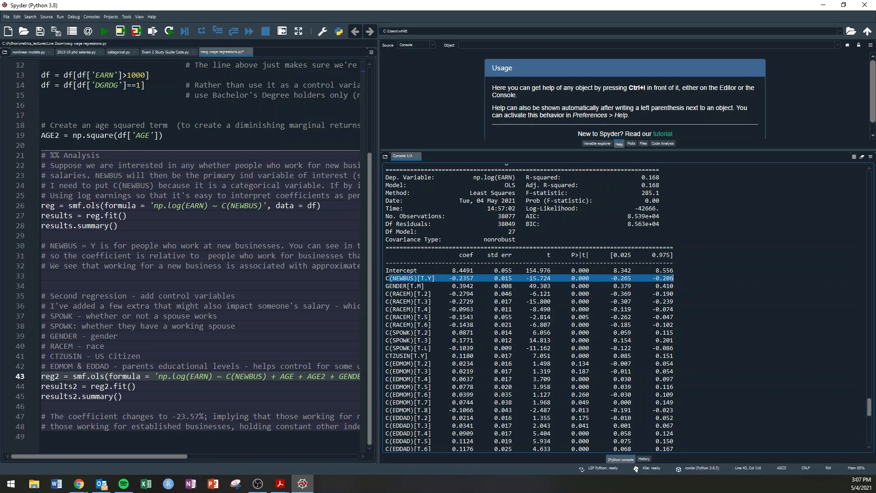
{"action": "left_click", "coordinate": [428, 278]}
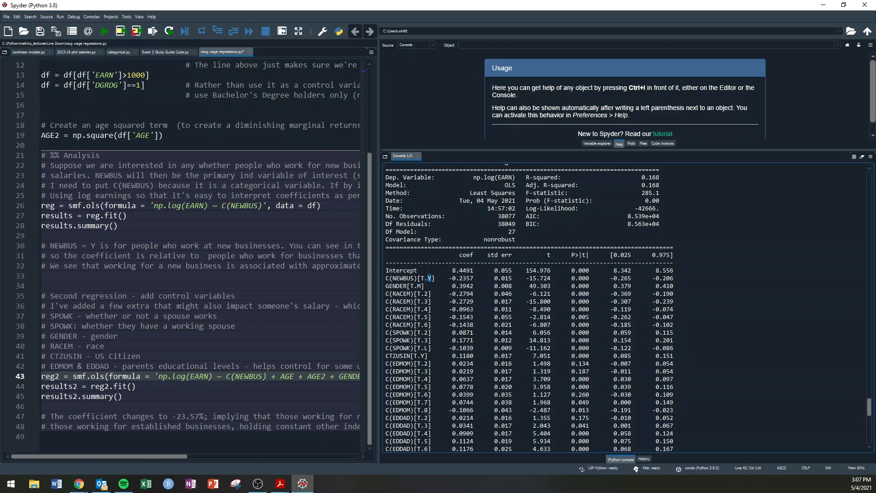
{"action": "left_click_drag", "start_coordinate": [446, 278], "coordinate": [473, 278]}
{"action": "scroll", "coordinate": [529, 307], "scroll_direction": "down", "scroll_amount": 2}
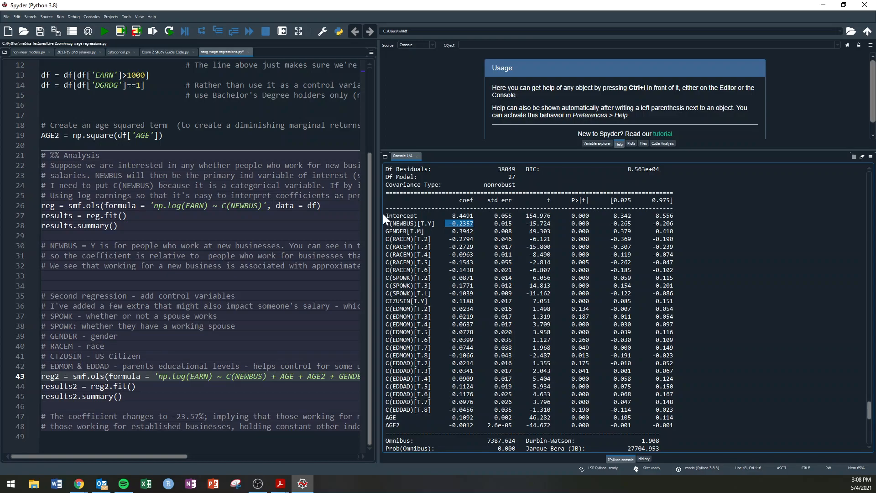
Copy the coefficient rows from Intercept to AGE2 in the regression summary and paste them at A1 of a new Excel workbook
{"action": "left_click_drag", "start_coordinate": [386, 216], "coordinate": [675, 425]}
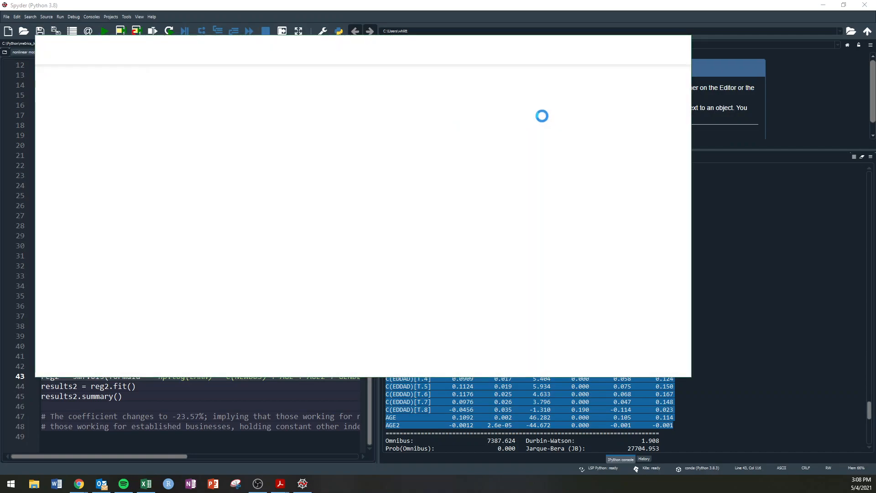
{"action": "left_click", "coordinate": [651, 44]}
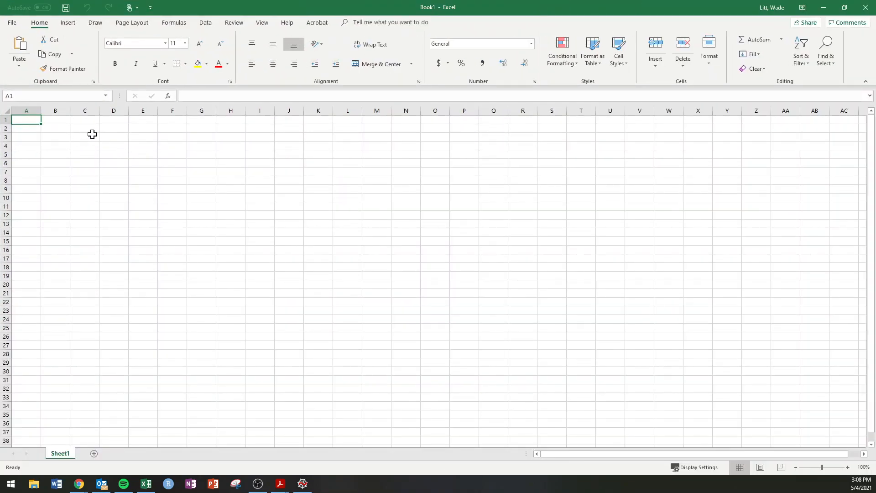
{"action": "key", "text": "ctrl+v"}
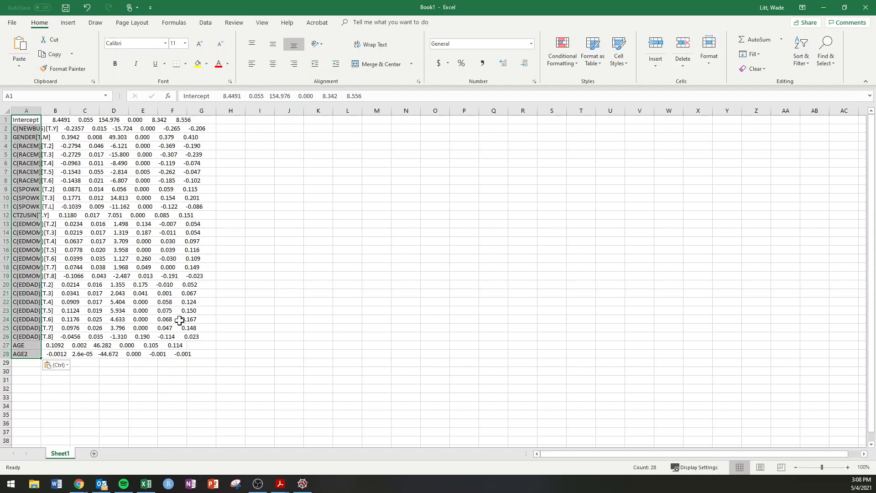
Split the pasted text into columns as delimited data, using only Space as delimiter and treating consecutive delimiters as one
{"action": "left_click", "coordinate": [208, 23]}
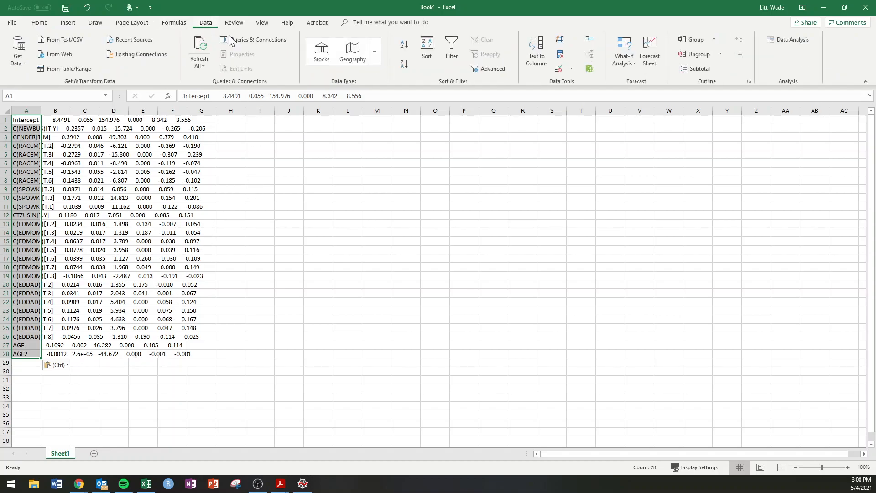
{"action": "left_click", "coordinate": [537, 51]}
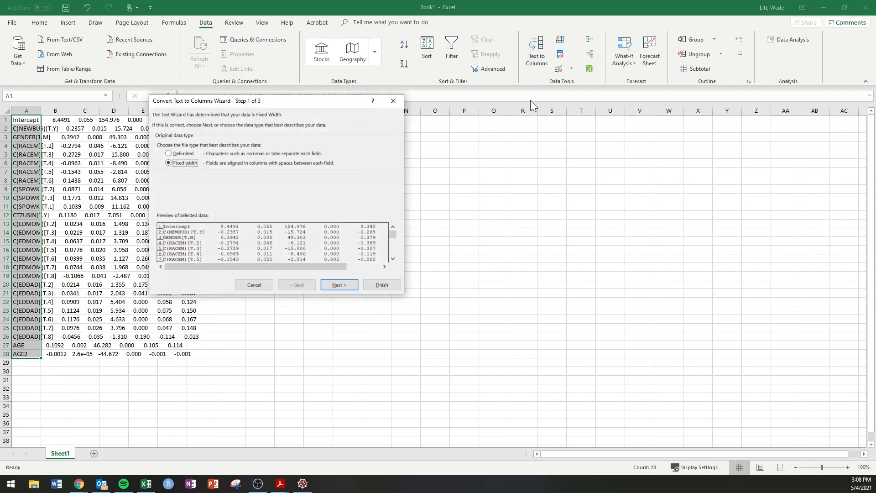
{"action": "left_click", "coordinate": [188, 154]}
{"action": "left_click", "coordinate": [338, 285]}
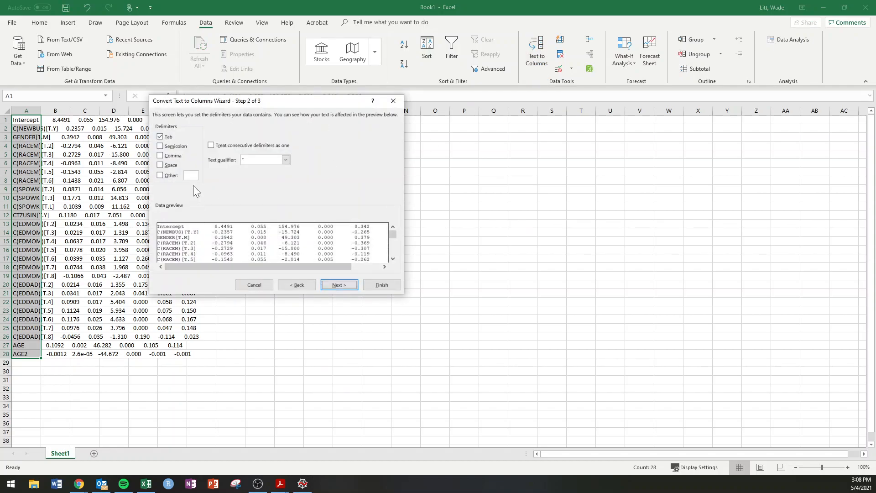
{"action": "left_click", "coordinate": [159, 136]}
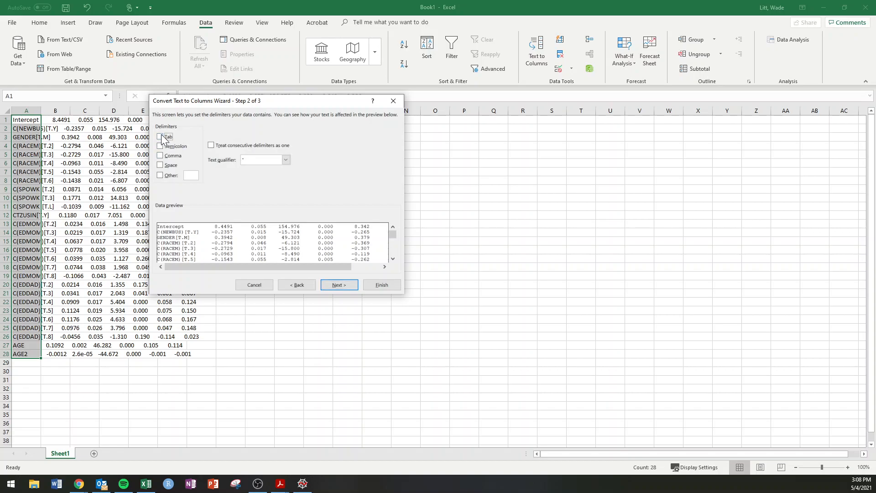
{"action": "left_click", "coordinate": [160, 165]}
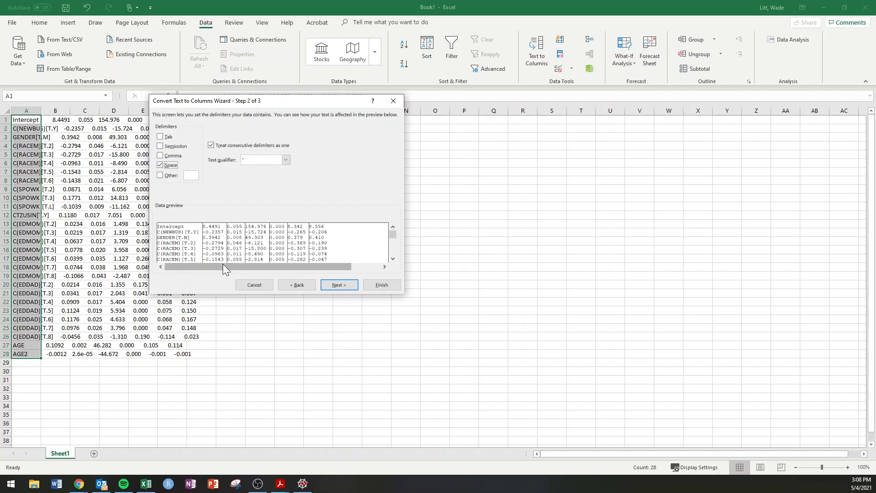
{"action": "left_click", "coordinate": [382, 285]}
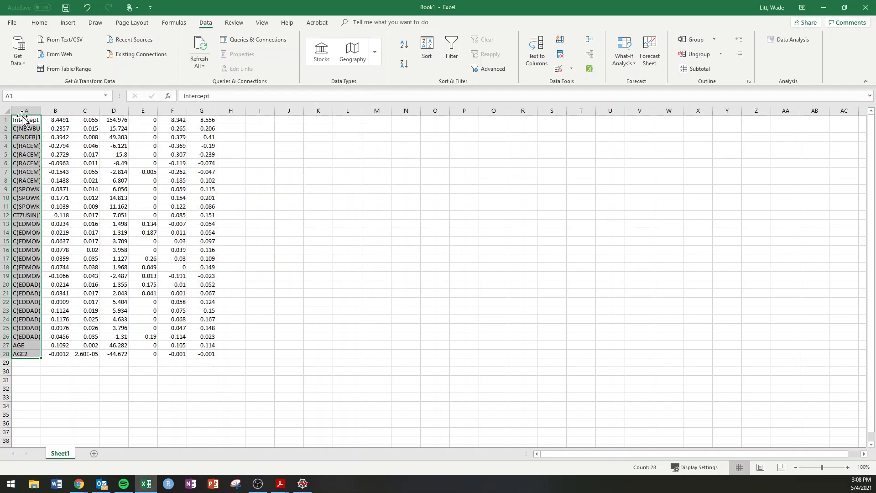
Insert a blank row above the data and enter the headers coef in B1, se in C1 and p in E1
{"action": "right_click", "coordinate": [4, 120]}
{"action": "key", "text": "i"}
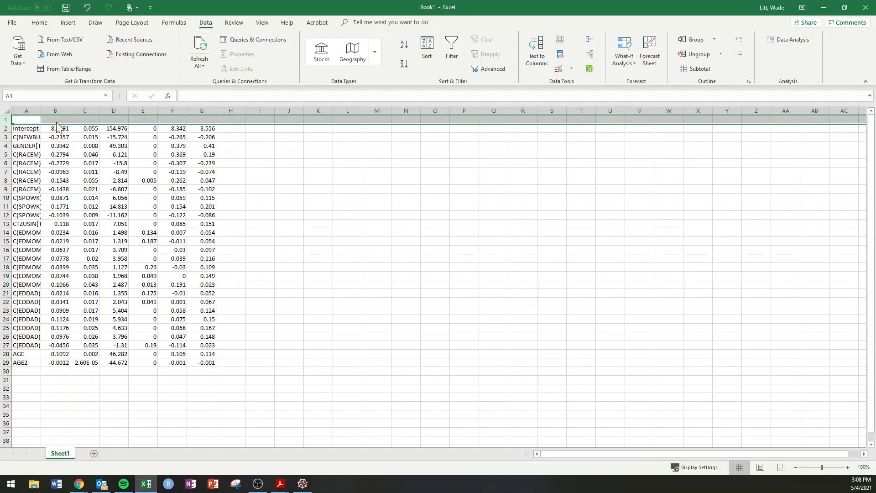
{"action": "left_click", "coordinate": [40, 119]}
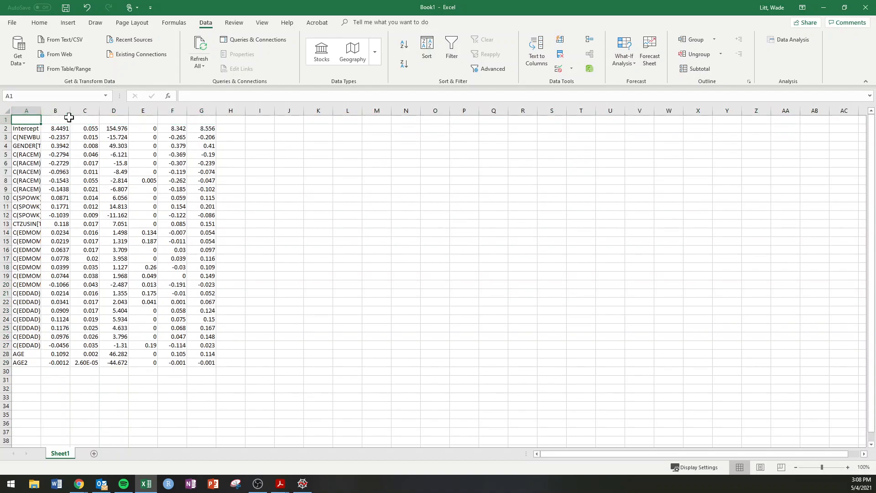
{"action": "left_click", "coordinate": [69, 118]}
{"action": "type", "text": "coef"}
{"action": "key", "text": "Tab"}
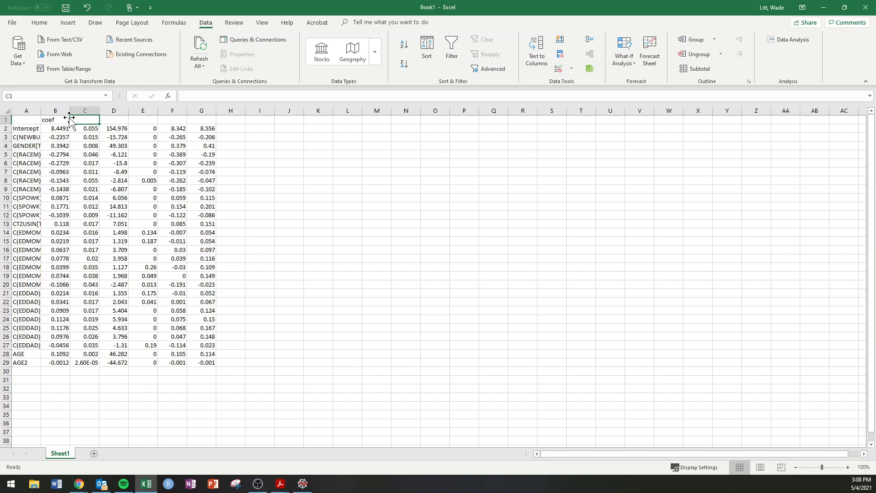
{"action": "type", "text": "se"}
{"action": "key", "text": "Tab"}
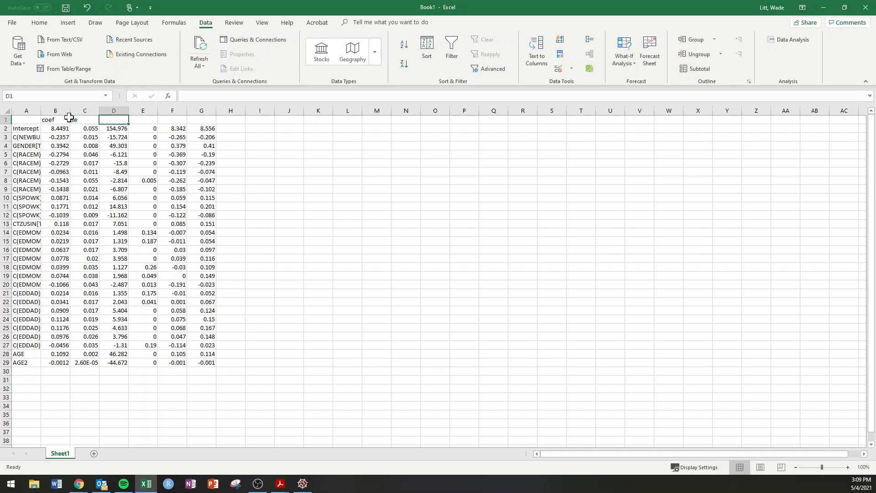
{"action": "key", "text": "Tab"}
{"action": "type", "text": "p"}
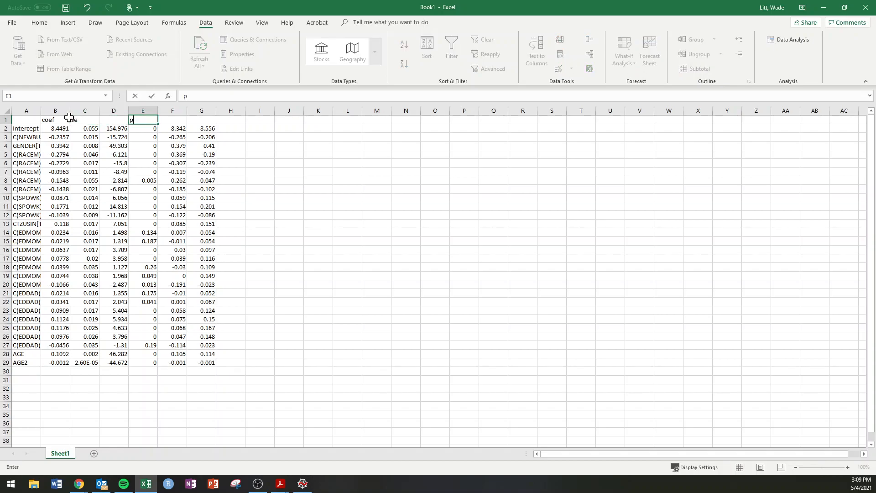
{"action": "key", "text": "Tab"}
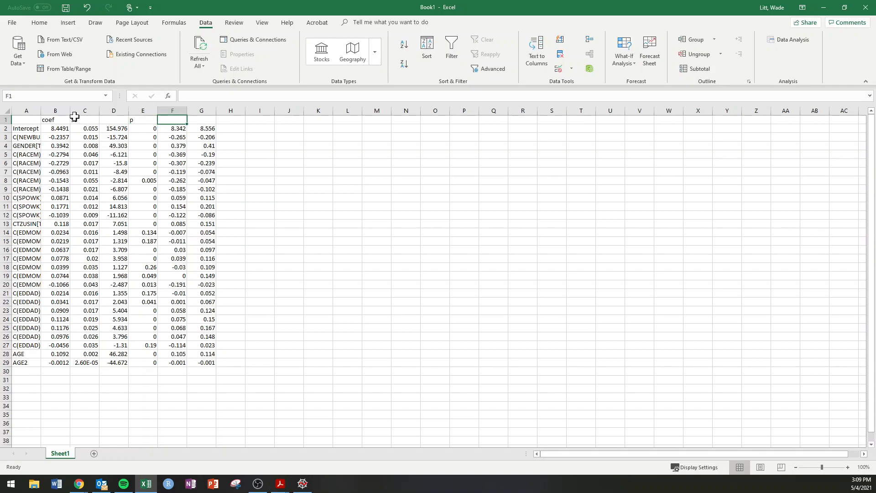
Remove the confidence-interval values in columns F and G and delete the t-statistic column D
{"action": "left_click_drag", "start_coordinate": [172, 111], "coordinate": [200, 111]}
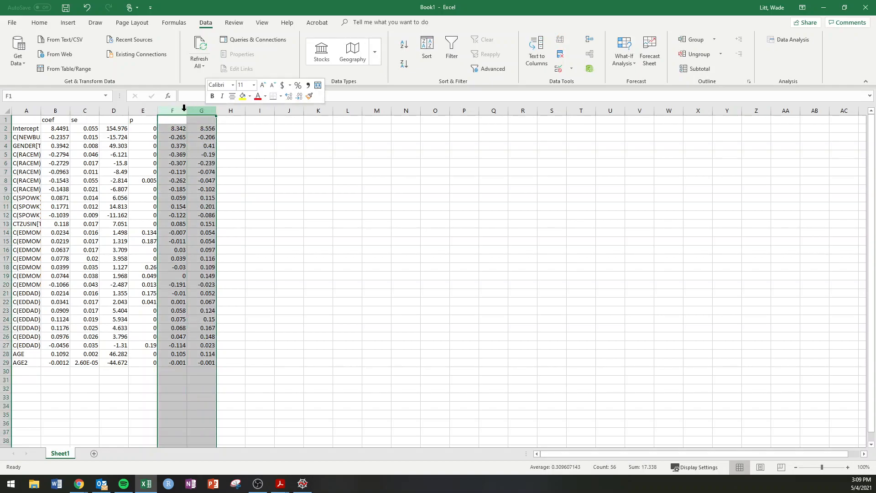
{"action": "key", "text": "Delete"}
{"action": "left_click", "coordinate": [111, 112]}
{"action": "right_click", "coordinate": [111, 114]}
{"action": "left_click", "coordinate": [133, 189]}
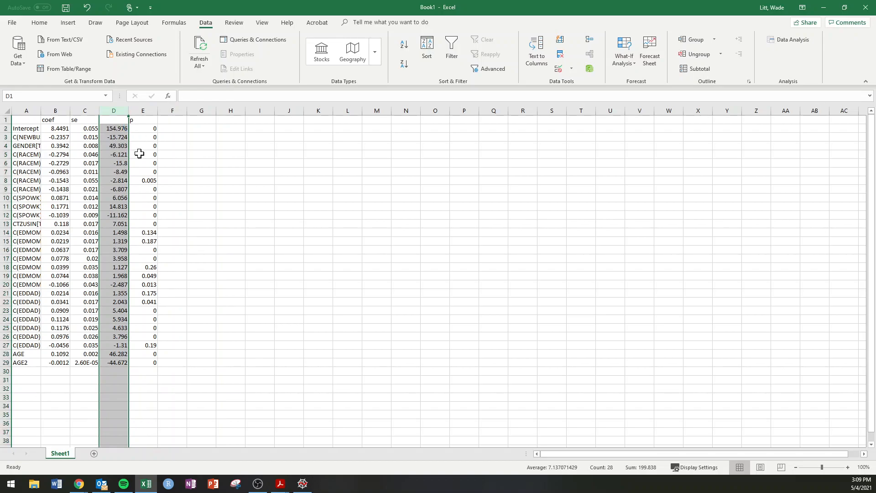
Move the whole table, from the header row to AGE2, so that it starts at F4
{"action": "left_click_drag", "start_coordinate": [26, 120], "coordinate": [117, 372]}
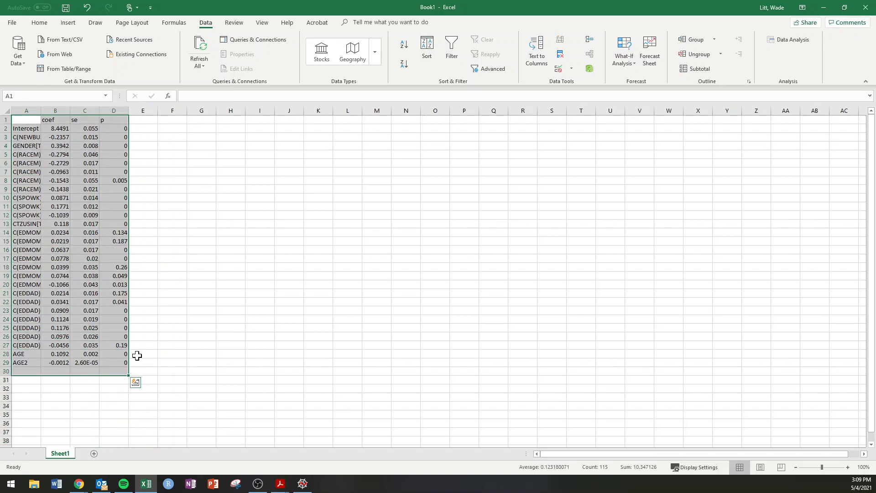
{"action": "key", "text": "ctrl+c"}
{"action": "left_click", "coordinate": [171, 145]}
{"action": "key", "text": "Return"}
{"action": "left_click", "coordinate": [348, 206]}
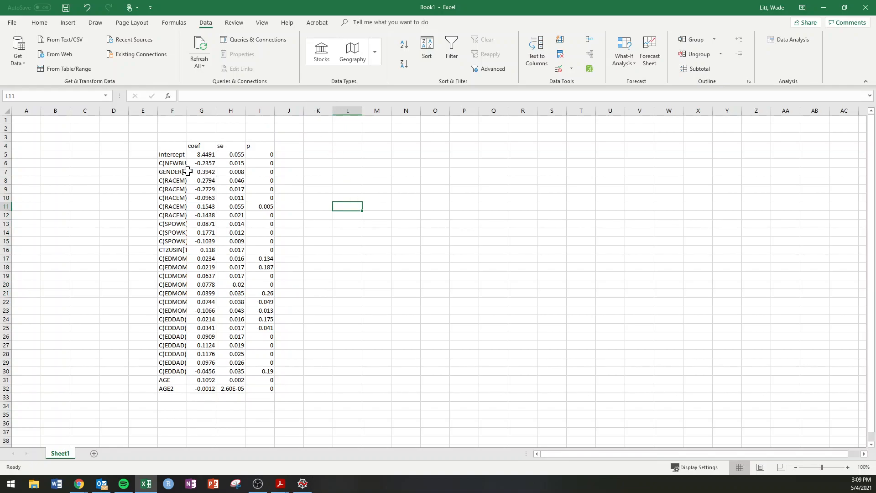
Widen column F to fit the variable names, and enter the labels New Business in E6 and Male in E7
{"action": "left_click_drag", "start_coordinate": [177, 156], "coordinate": [175, 390]}
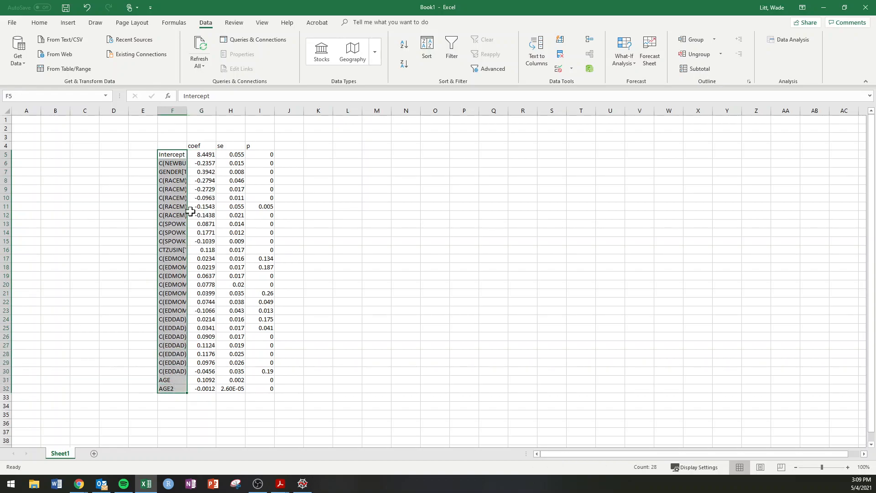
{"action": "left_click_drag", "start_coordinate": [187, 110], "coordinate": [222, 111]}
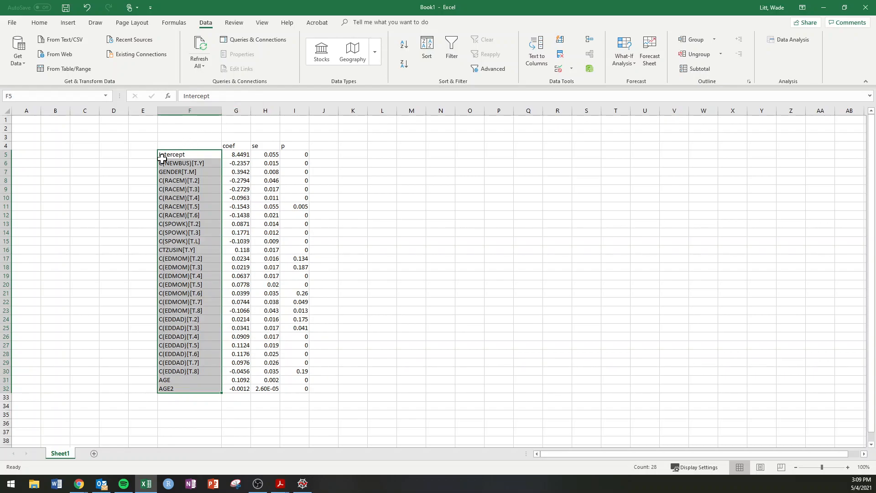
{"action": "left_click", "coordinate": [137, 164]}
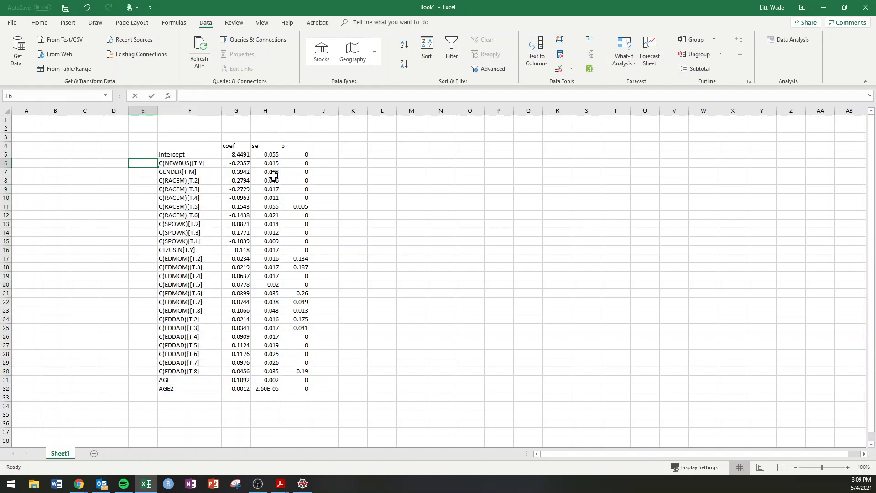
{"action": "type", "text": "New Business"}
{"action": "key", "text": "Return"}
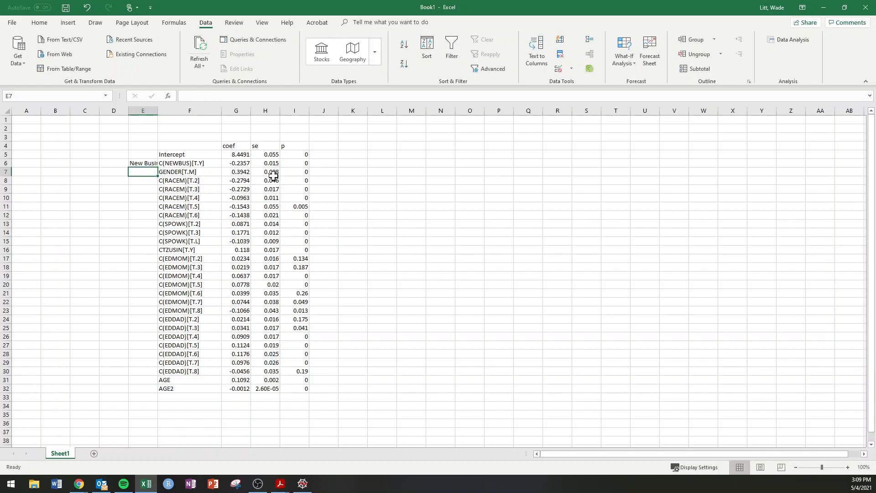
{"action": "type", "text": "Male"}
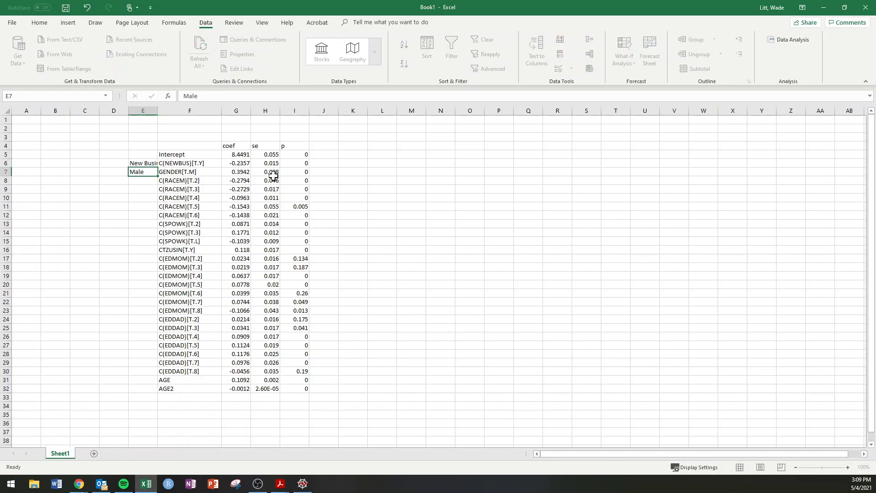
{"action": "key", "text": "Return"}
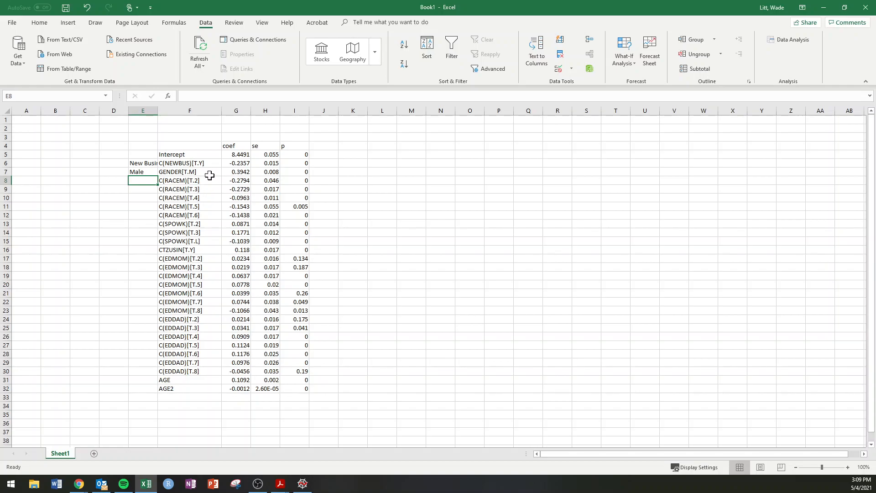
Switch to the Ppcg19.pdf codebook in Acrobat, maximize it, and search for racem to examine the RACEM value descriptions
{"action": "left_click_drag", "start_coordinate": [196, 182], "coordinate": [194, 233]}
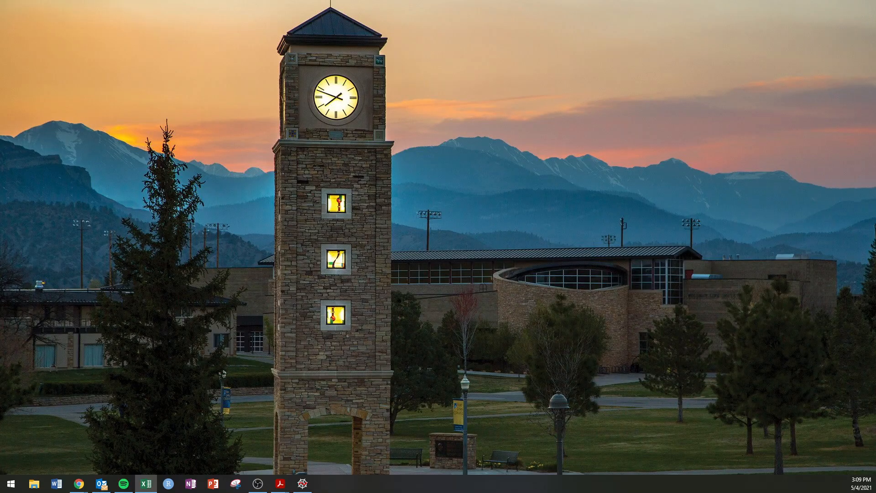
{"action": "key", "text": "alt+Tab"}
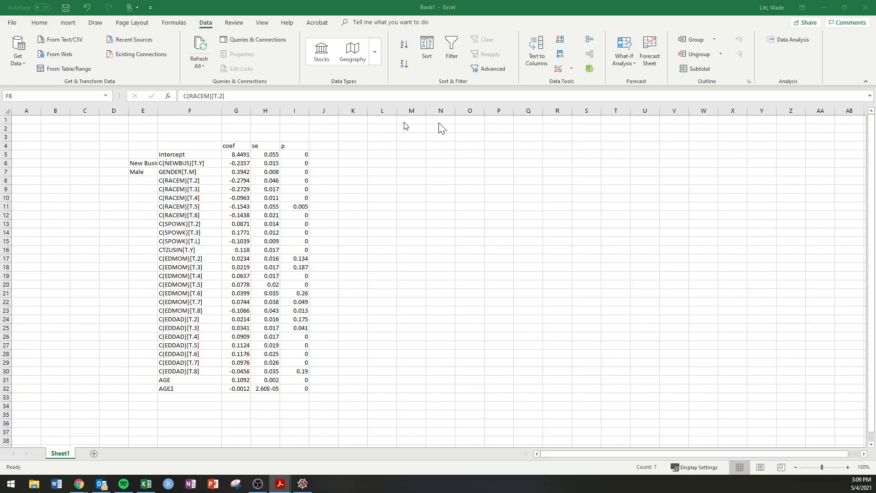
{"action": "left_click_drag", "start_coordinate": [396, 176], "coordinate": [521, 53]}
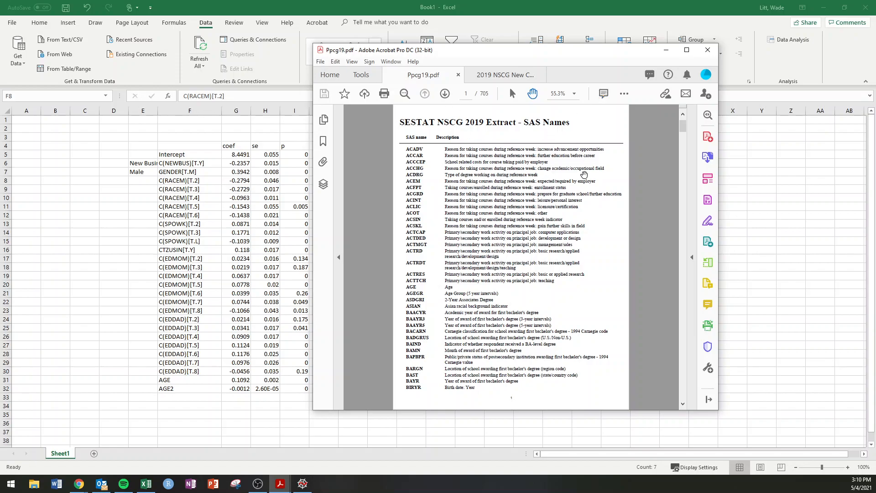
{"action": "left_click", "coordinate": [686, 50]}
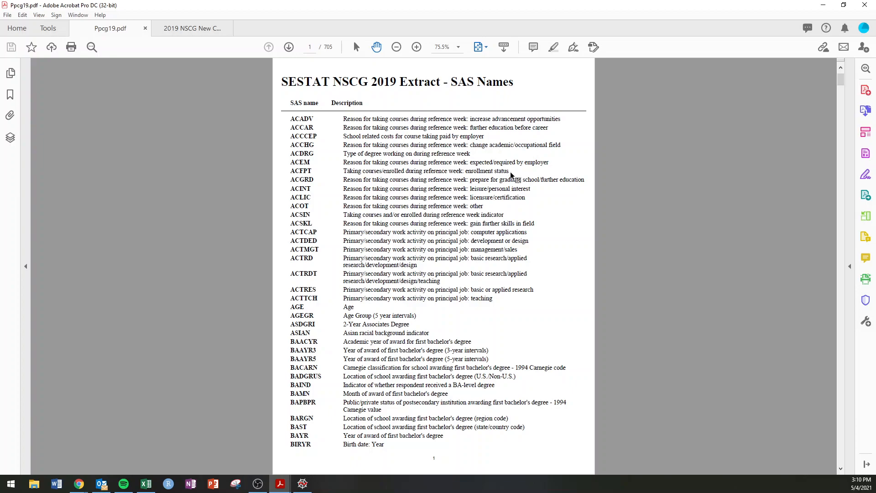
{"action": "key", "text": "ctrl+f"}
{"action": "type", "text": "racem"}
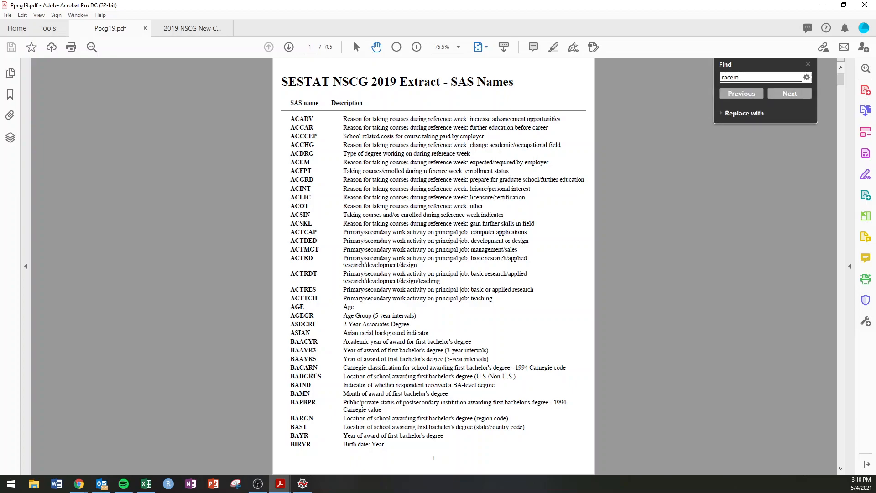
{"action": "key", "text": "Return"}
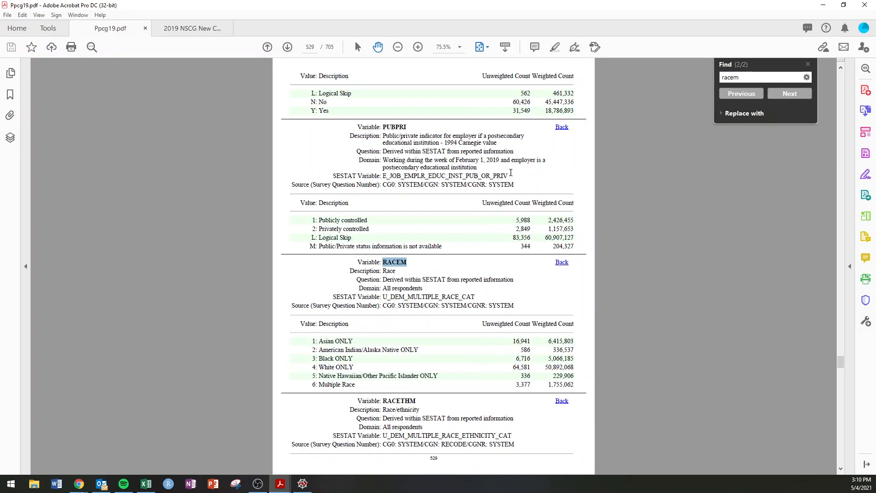
{"action": "scroll", "coordinate": [355, 302], "scroll_direction": "down", "scroll_amount": 10}
{"action": "scroll", "coordinate": [356, 302], "scroll_direction": "up", "scroll_amount": 5}
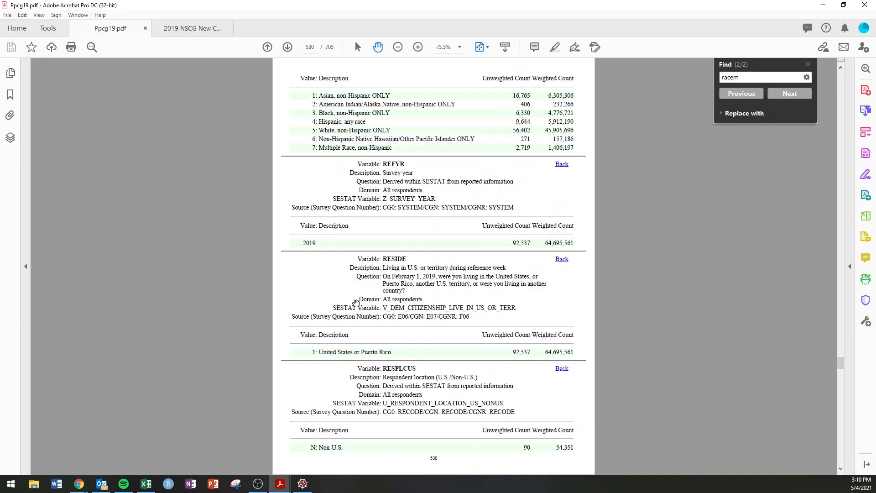
{"action": "scroll", "coordinate": [356, 302], "scroll_direction": "up", "scroll_amount": 5}
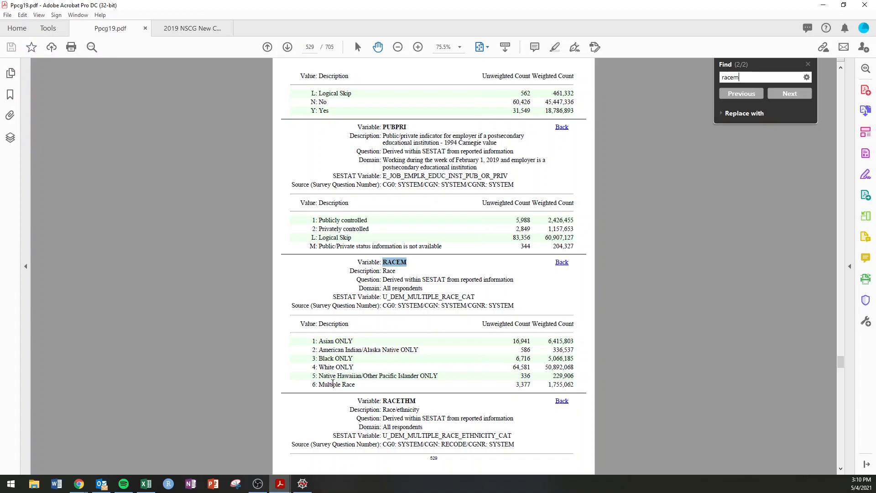
Return to the Excel table and examine the C(RACEM) rows with their coefficients, as well as the C(NEWBUS)[T.Y] coefficient
{"action": "key", "text": "alt+Tab"}
{"action": "left_click_drag", "start_coordinate": [197, 181], "coordinate": [207, 220]}
{"action": "left_click_drag", "start_coordinate": [208, 230], "coordinate": [216, 208]}
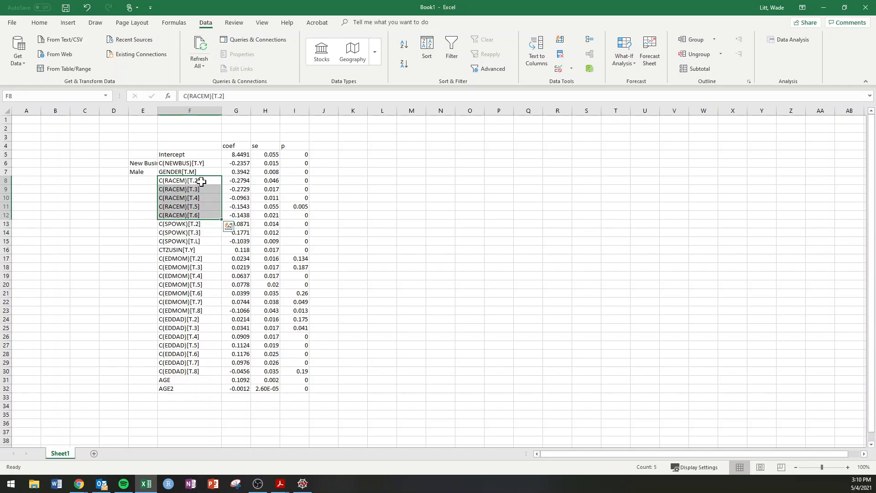
{"action": "left_click_drag", "start_coordinate": [170, 180], "coordinate": [236, 181]}
{"action": "left_click_drag", "start_coordinate": [183, 189], "coordinate": [233, 190]}
{"action": "left_click", "coordinate": [167, 198]}
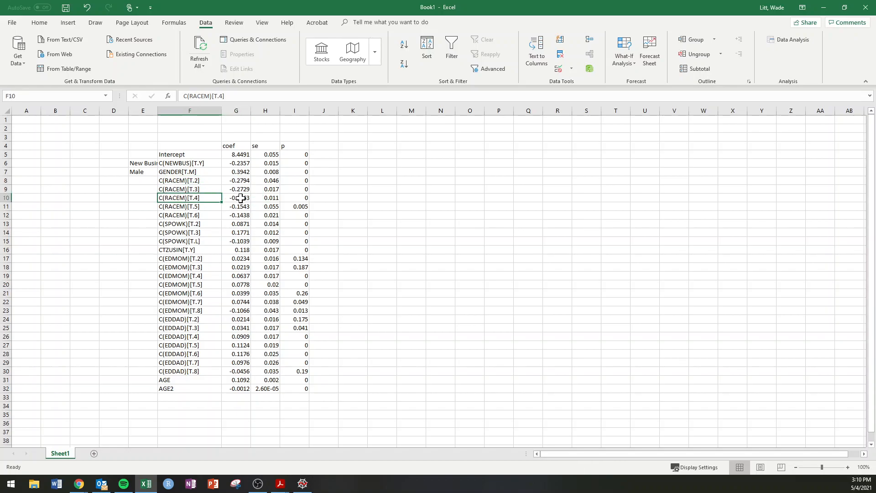
{"action": "left_click_drag", "start_coordinate": [239, 208], "coordinate": [239, 179]}
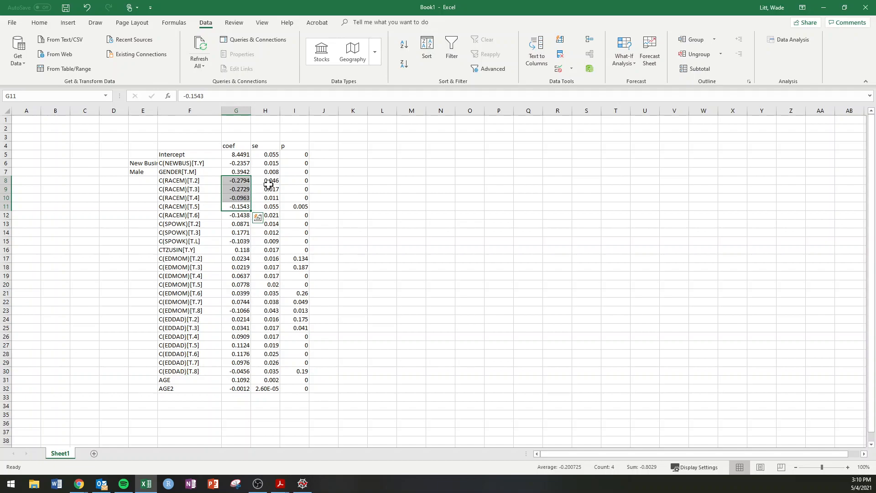
{"action": "key", "text": "alt+Tab"}
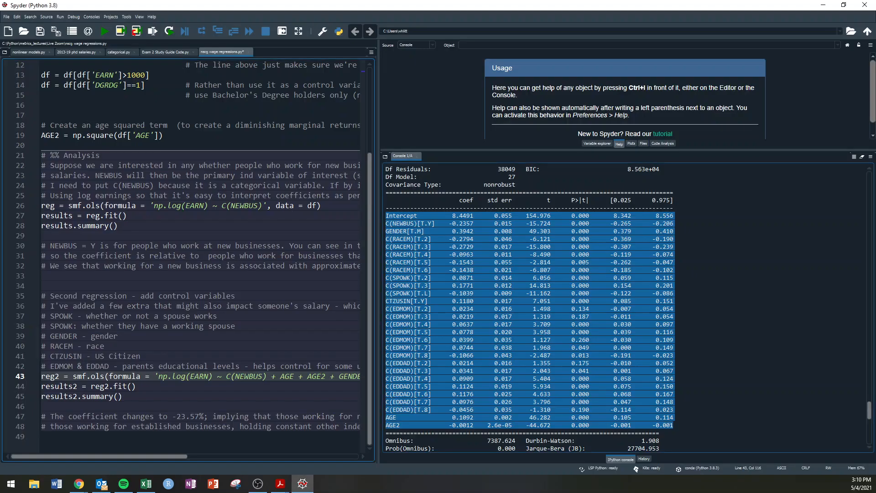
{"action": "key", "text": "alt+Tab"}
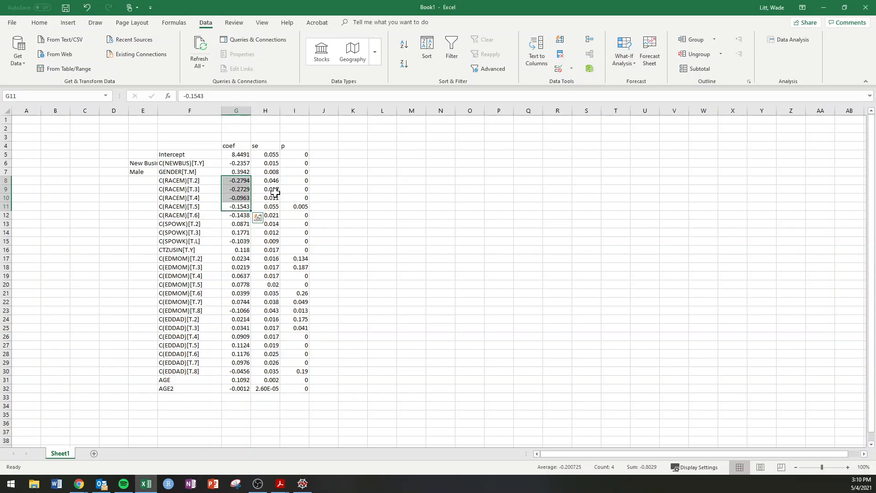
{"action": "left_click", "coordinate": [238, 162]}
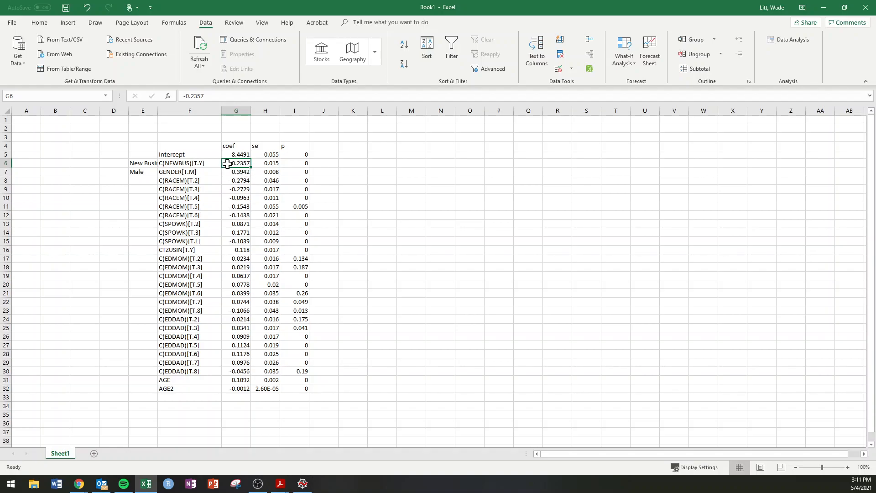
Label the C(RACEM)[T.2] row American Indian in E8, checking the race value descriptions in the codebook
{"action": "left_click", "coordinate": [145, 181]}
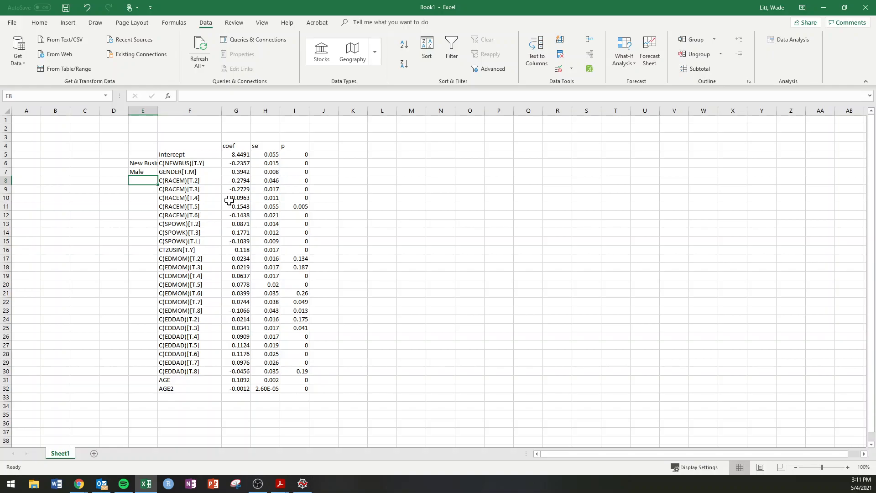
{"action": "type", "text": "Nati"}
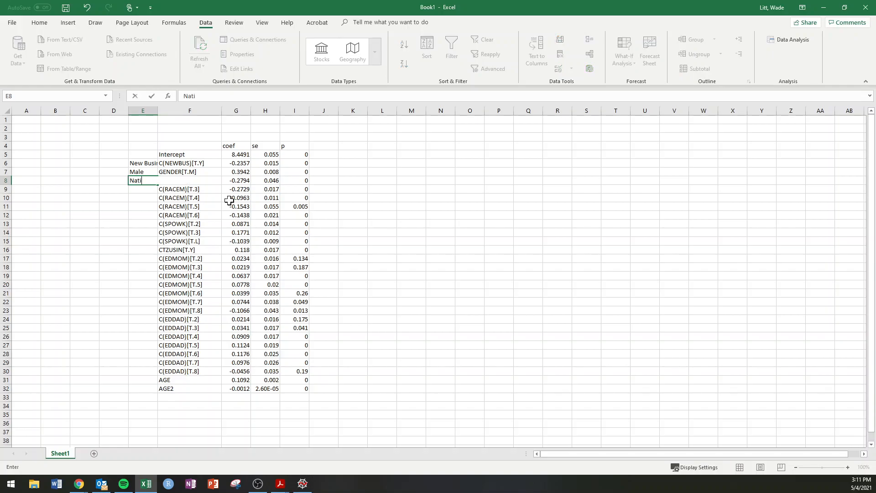
{"action": "type", "text": "ve"}
{"action": "key", "text": "alt+Tab"}
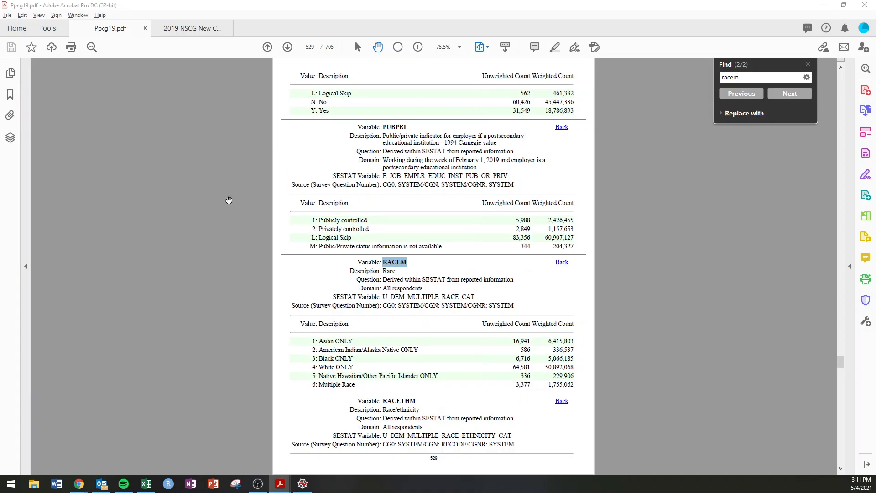
{"action": "key", "text": "alt+Tab"}
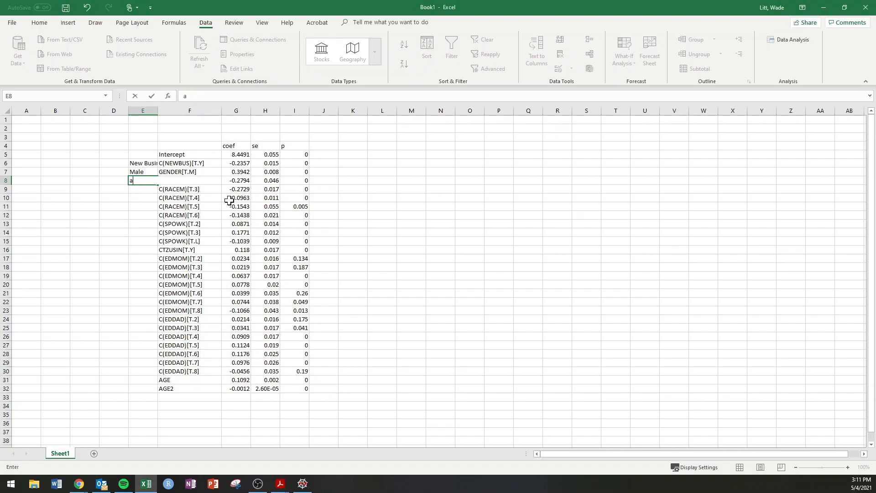
{"action": "type", "text": "an"}
{"action": "key", "text": "Return"}
Enter the race labels Black in E9 and White in E10
{"action": "type", "text": "W"}
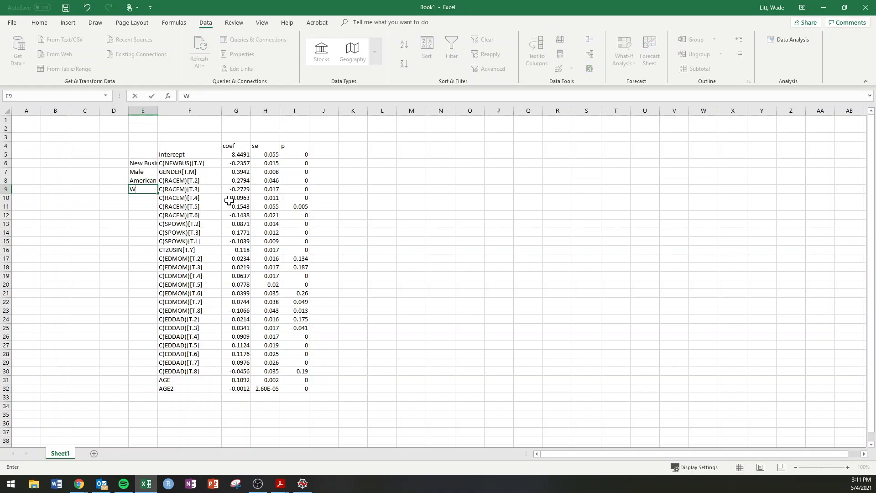
{"action": "key", "text": "Return"}
{"action": "type", "text": "White"}
{"action": "key", "text": "Return"}
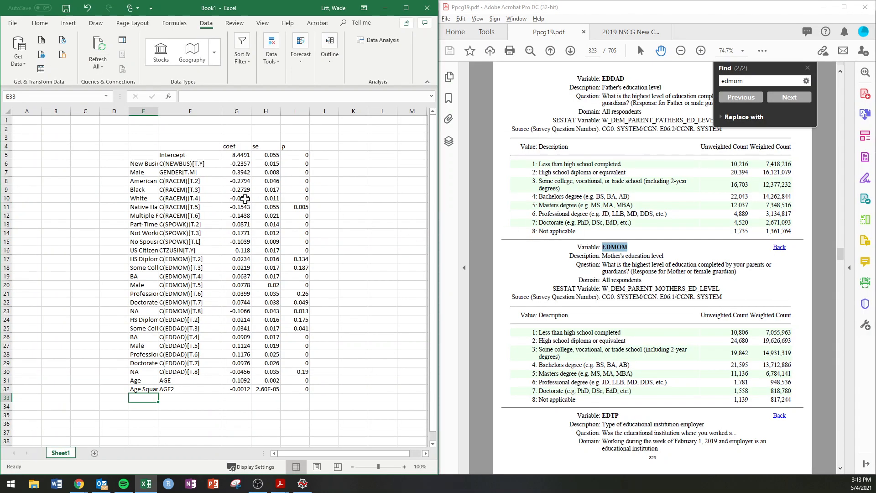
Widen column E to fit the row labels, and enter the label Intercept in E5
{"action": "left_click_drag", "start_coordinate": [159, 111], "coordinate": [178, 114]}
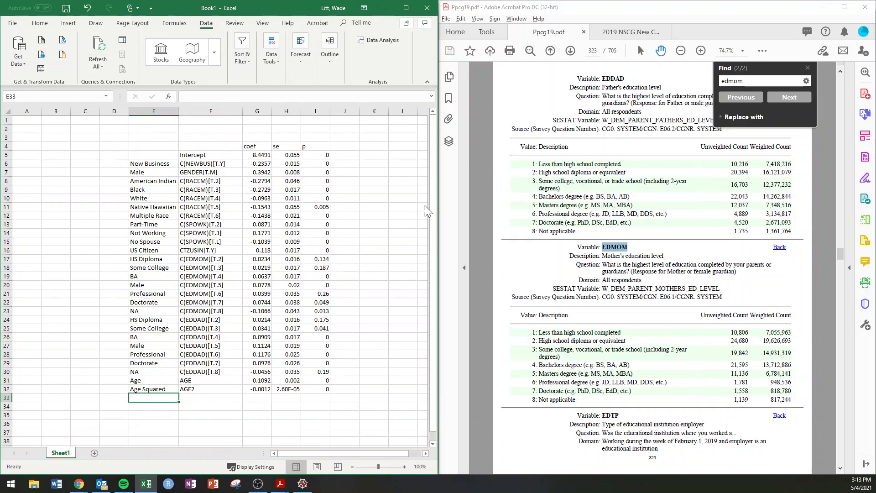
{"action": "left_click_drag", "start_coordinate": [136, 165], "coordinate": [326, 392]}
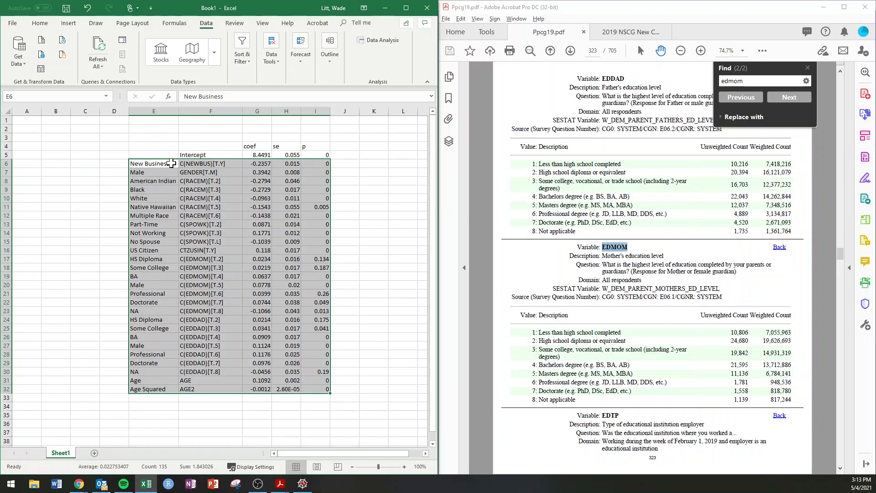
{"action": "left_click", "coordinate": [164, 155]}
{"action": "type", "text": "Intercept"}
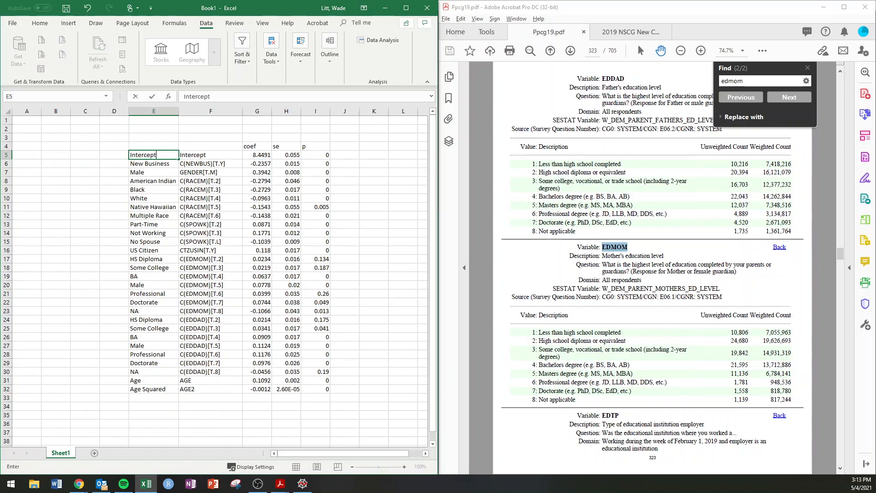
{"action": "key", "text": "Return"}
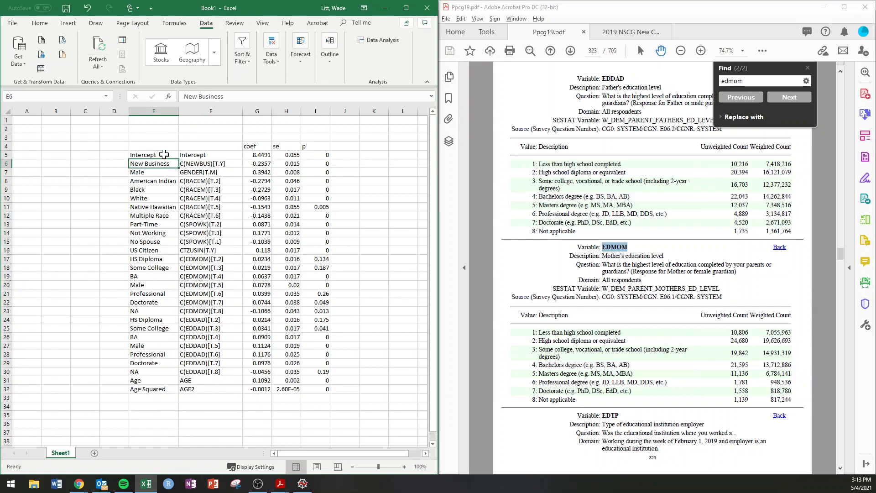
Maximize the Excel window and number the table rows from 1 to 28 in D5:D32
{"action": "left_click", "coordinate": [115, 155]}
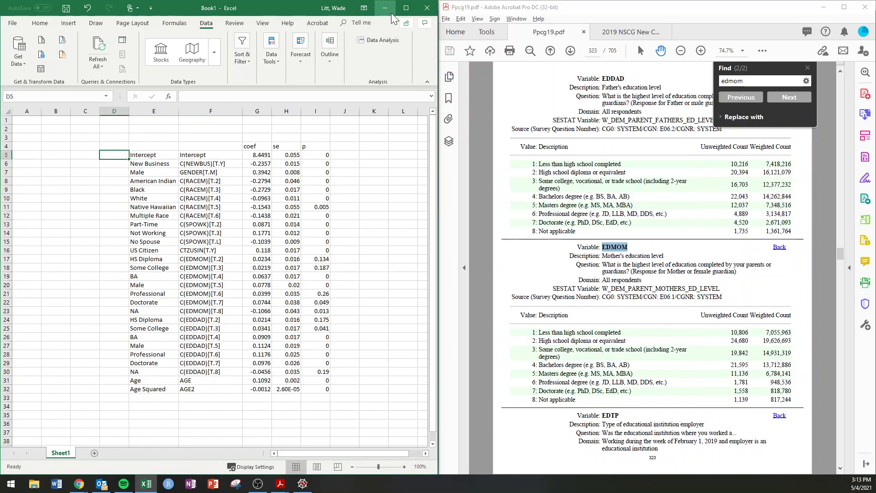
{"action": "left_click", "coordinate": [406, 7]}
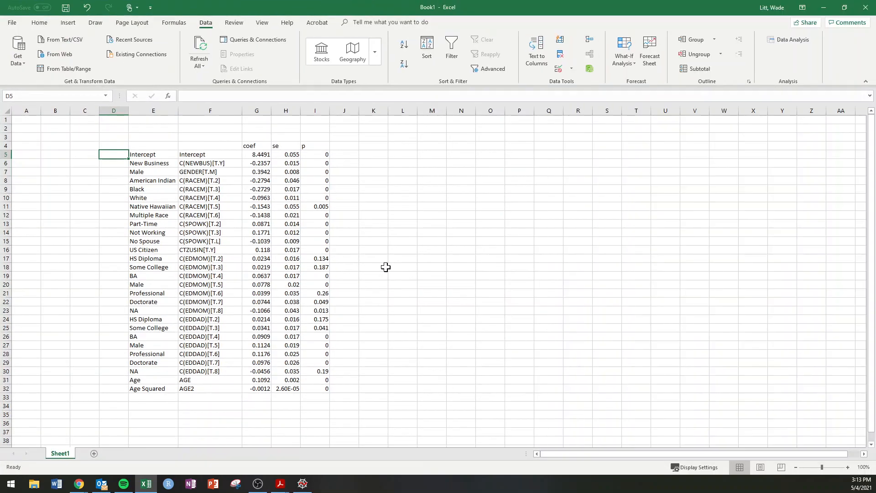
{"action": "type", "text": "1"}
{"action": "key", "text": "Return"}
{"action": "type", "text": "2"}
{"action": "key", "text": "Return"}
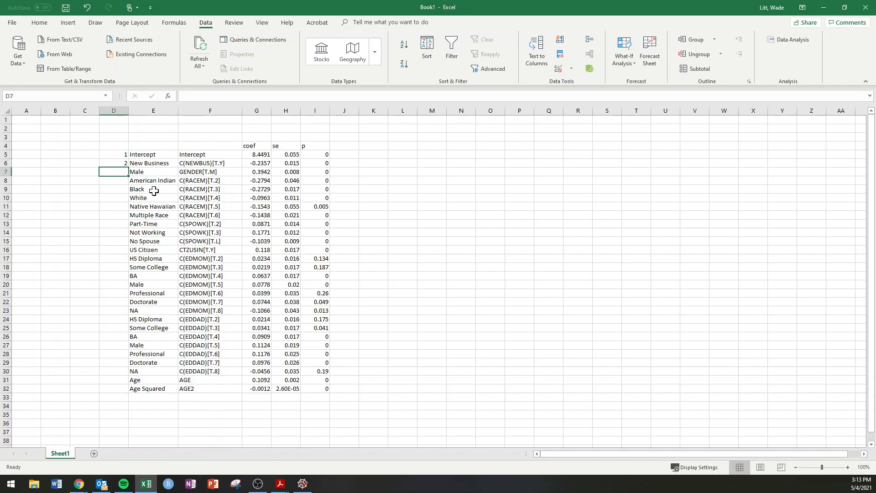
{"action": "left_click_drag", "start_coordinate": [118, 157], "coordinate": [127, 392]}
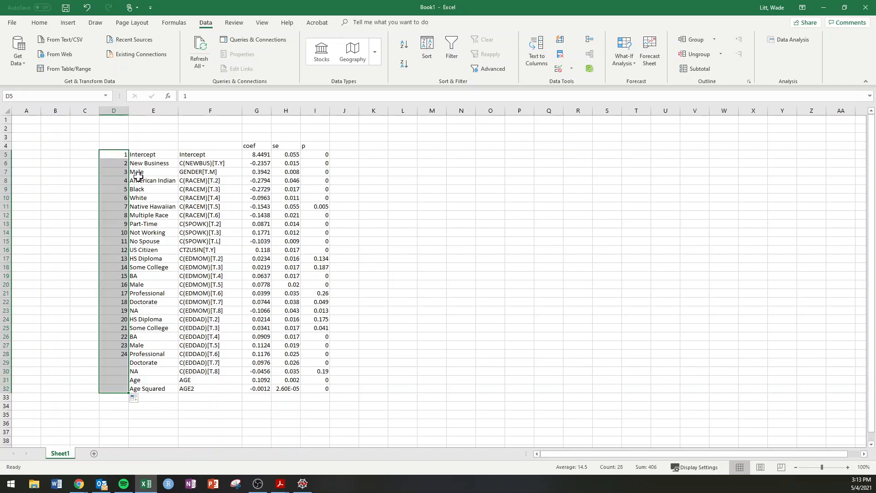
Copy the number series from D5:D32 and paste it directly below, starting at D33
{"action": "key", "text": "ctrl+c"}
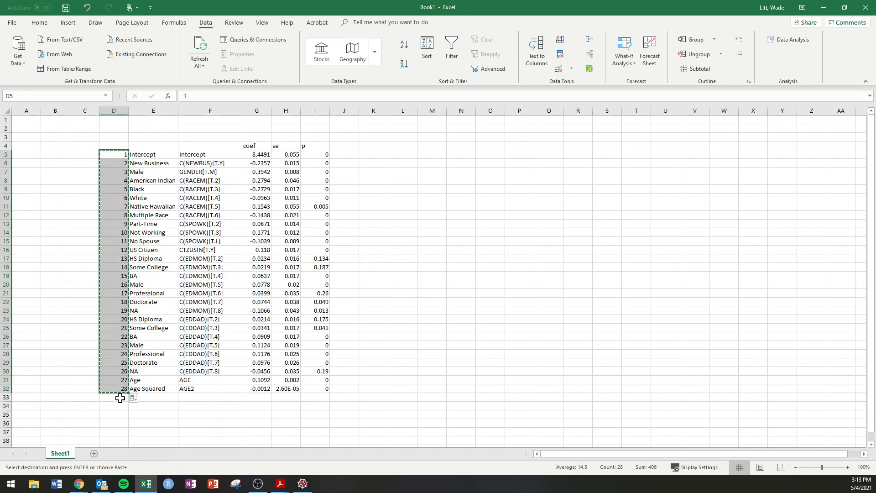
{"action": "left_click", "coordinate": [123, 397]}
{"action": "key", "text": "ctrl+v"}
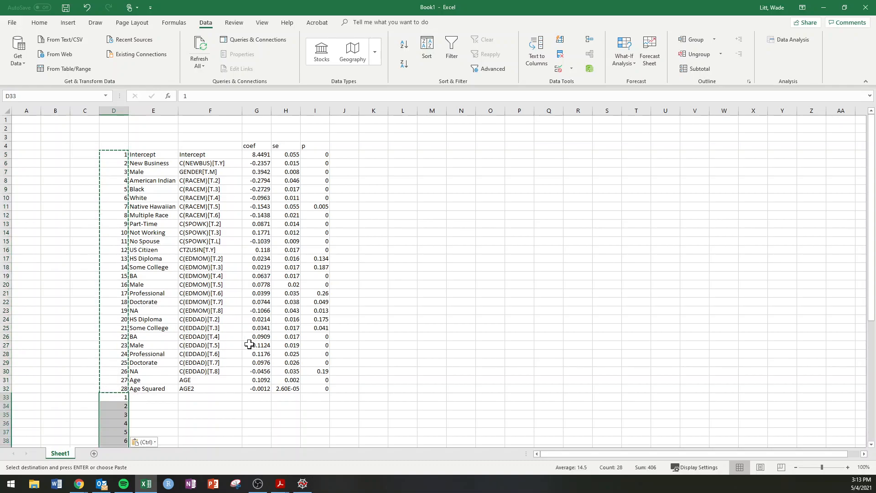
Add filters to D4:I60 and sort the range by column D from smallest to largest, interleaving blank rows between the variables
{"action": "left_click_drag", "start_coordinate": [117, 146], "coordinate": [317, 169]}
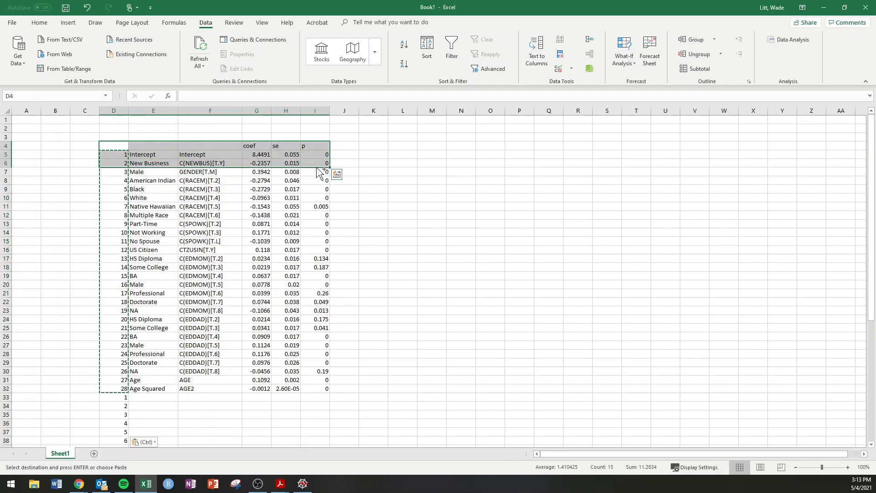
{"action": "key", "text": "ctrl+shift+Down"}
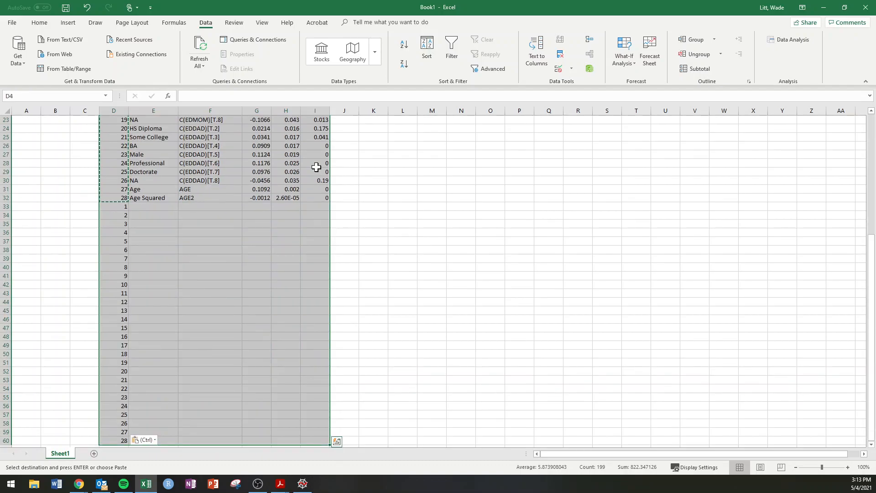
{"action": "key", "text": "ctrl+shift+l"}
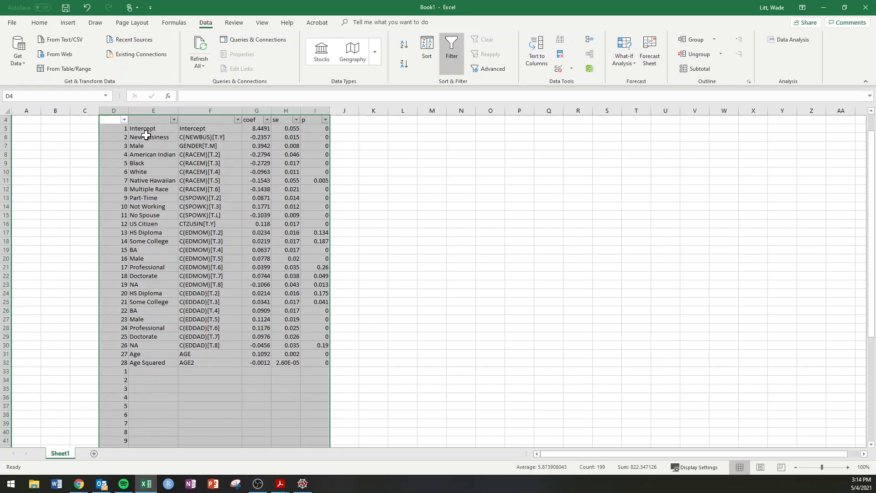
{"action": "left_click", "coordinate": [123, 120]}
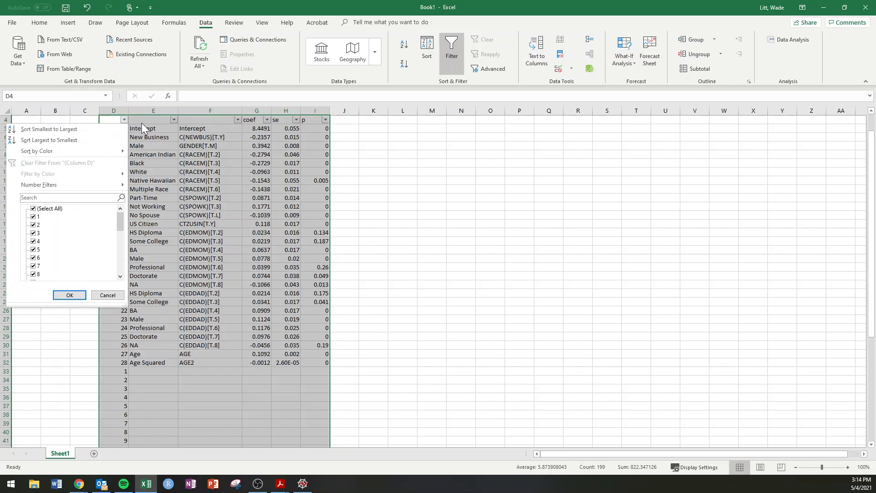
{"action": "left_click", "coordinate": [73, 130]}
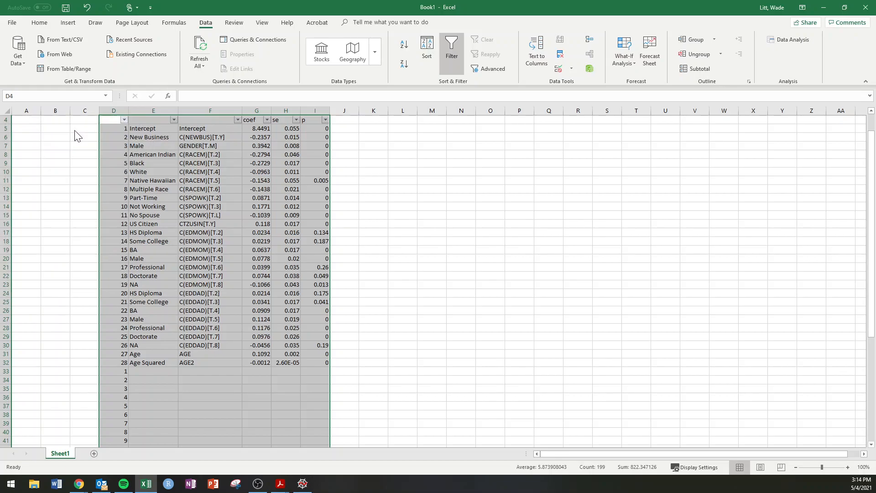
{"action": "left_click_drag", "start_coordinate": [113, 129], "coordinate": [137, 138]}
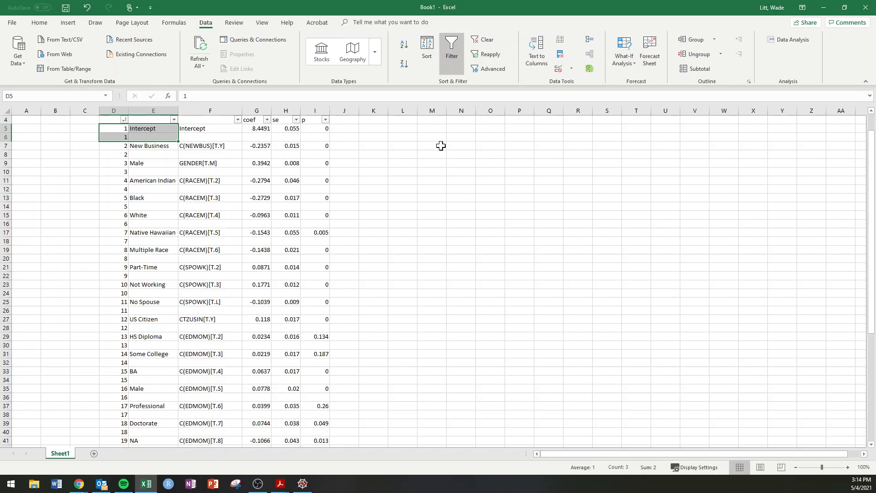
Link L5 to the intercept's coefficient with the formula =G5
{"action": "left_click", "coordinate": [397, 129]}
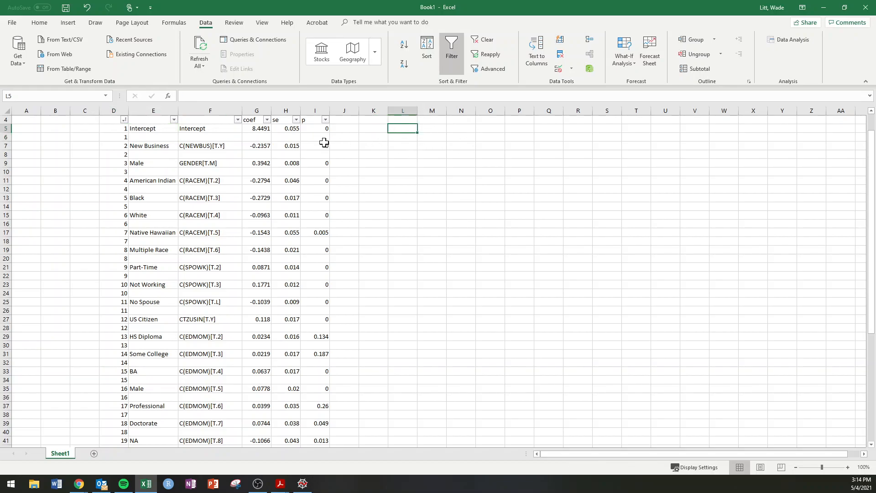
{"action": "type", "text": "="}
{"action": "left_click", "coordinate": [257, 130]}
{"action": "key", "text": "Return"}
Enter the intercept's standard error in parentheses as the text (0.055) in L6
{"action": "left_click", "coordinate": [292, 131]}
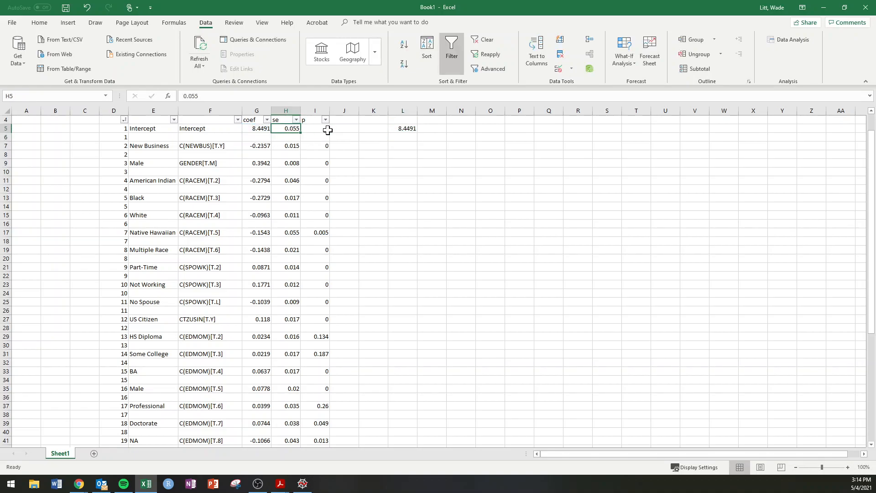
{"action": "left_click", "coordinate": [407, 136]}
{"action": "type", "text": "(0.05"}
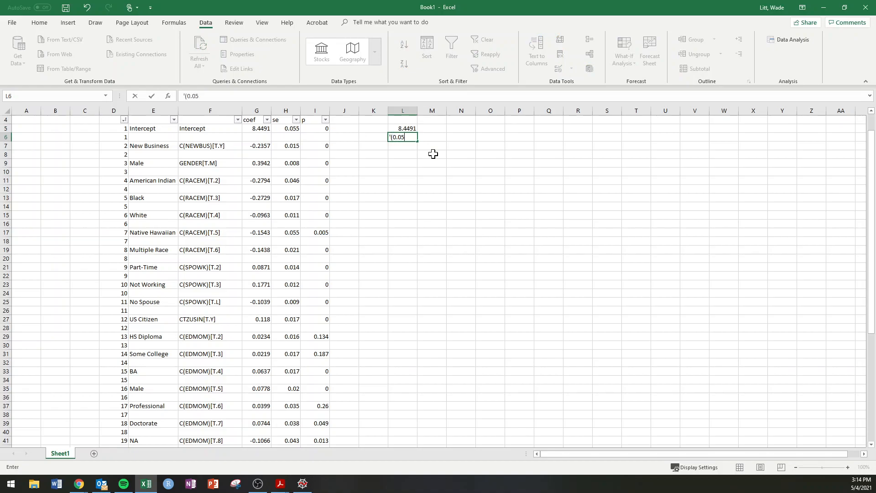
{"action": "type", "text": "5)"}
{"action": "key", "text": "Return"}
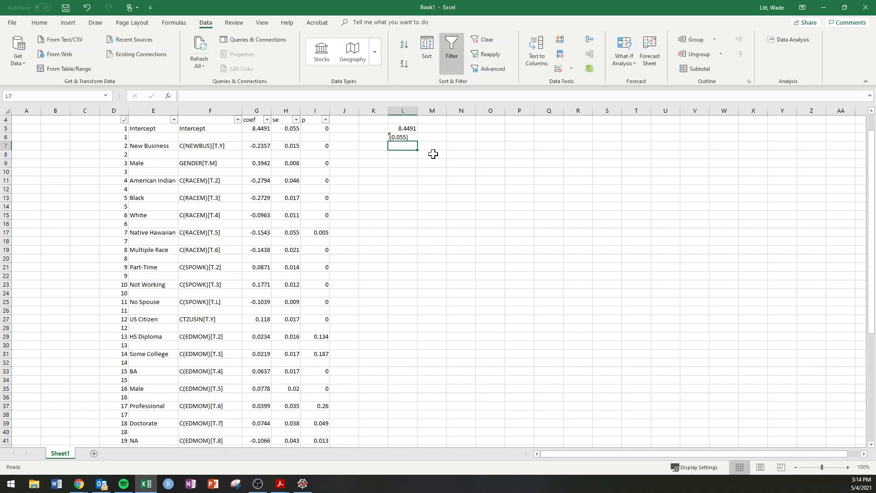
Replace the formula in L5 with the rounded intercept coefficient and its significance stars, 8.45***
{"action": "left_click_drag", "start_coordinate": [407, 128], "coordinate": [407, 138]}
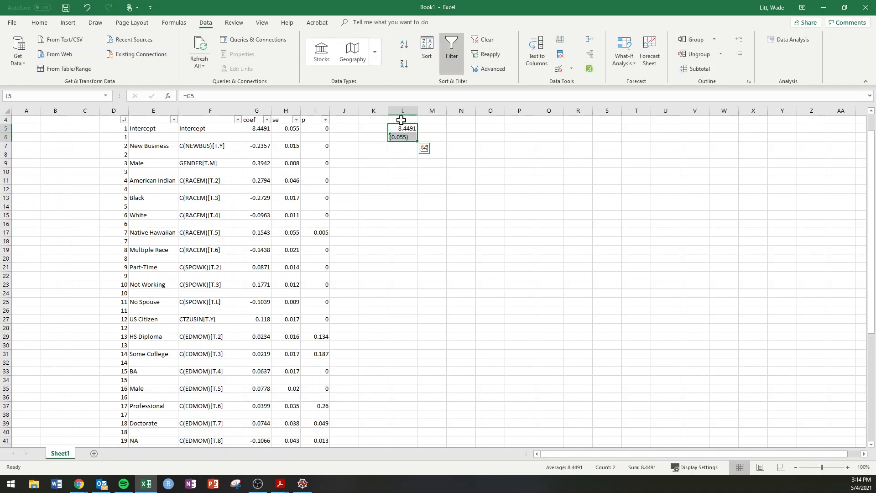
{"action": "left_click", "coordinate": [409, 129]}
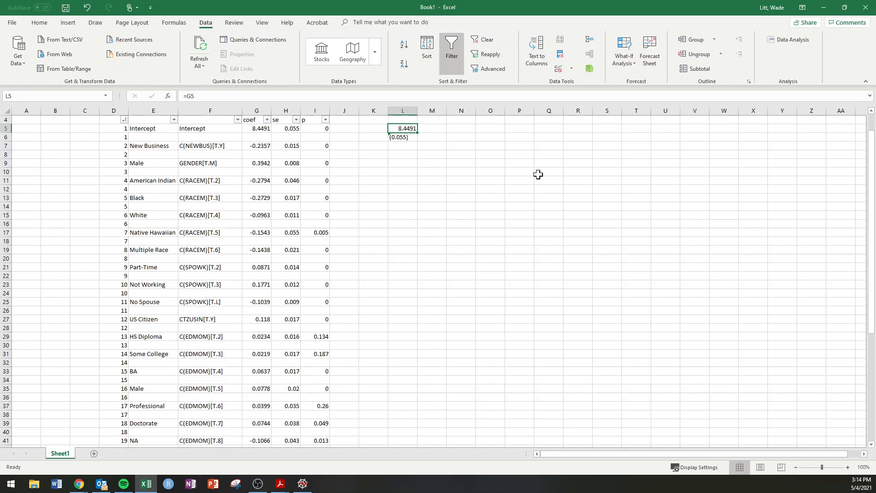
{"action": "type", "text": "8."}
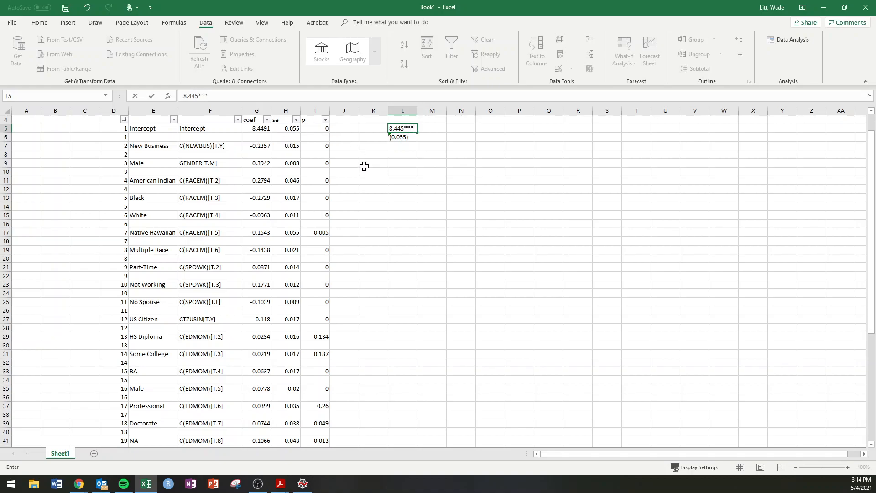
{"action": "type", "text": "445***"}
{"action": "key", "text": "Return"}
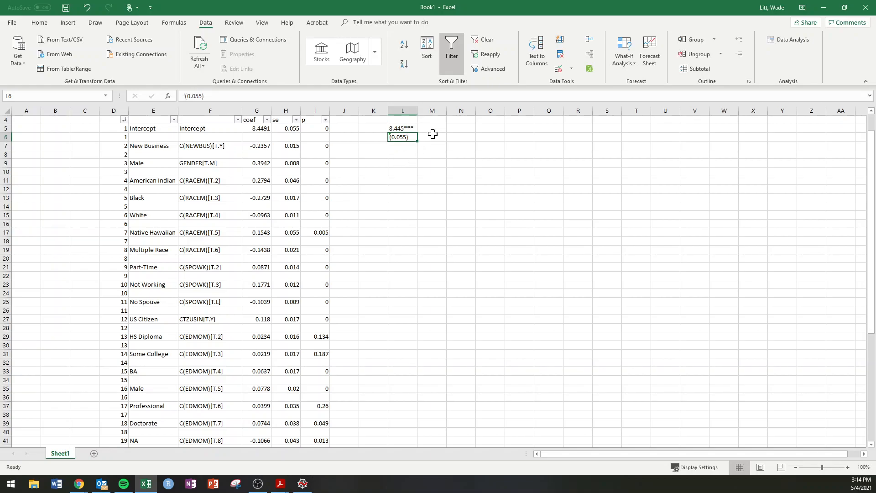
{"action": "left_click", "coordinate": [401, 128]}
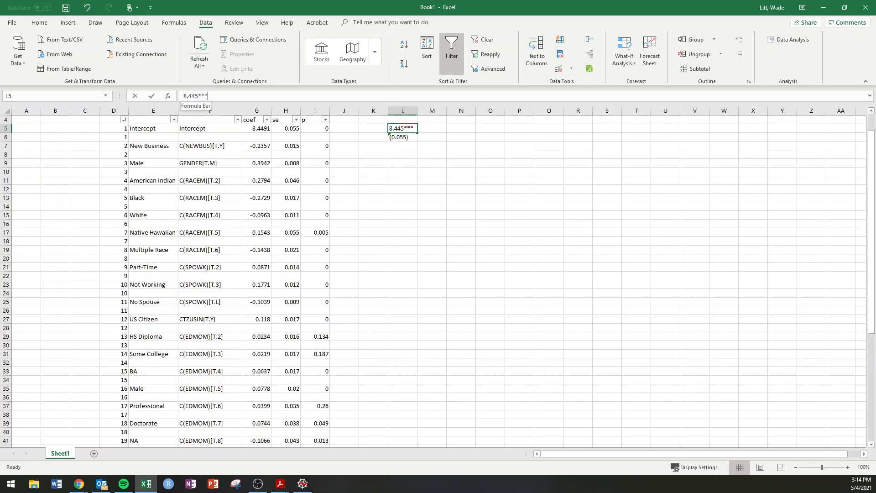
{"action": "left_click", "coordinate": [191, 96]}
{"action": "key", "text": "Return"}
Ignore the number-stored-as-text error on the standard error in L6
{"action": "left_click_drag", "start_coordinate": [400, 128], "coordinate": [402, 136]}
{"action": "left_click", "coordinate": [402, 137]}
{"action": "left_click", "coordinate": [379, 137]}
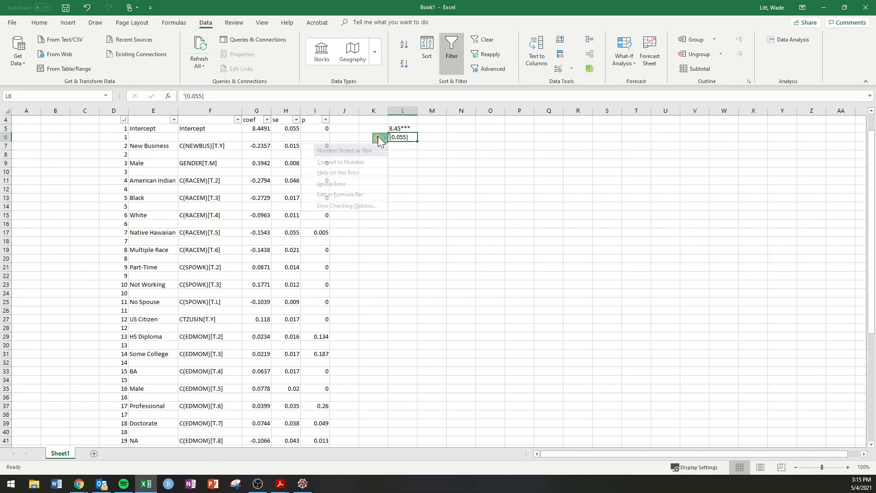
{"action": "left_click", "coordinate": [352, 184]}
Center the coefficient and standard error in L5:L6 horizontally
{"action": "left_click", "coordinate": [401, 130]}
{"action": "left_click_drag", "start_coordinate": [402, 132], "coordinate": [402, 137]}
{"action": "left_click", "coordinate": [39, 22]}
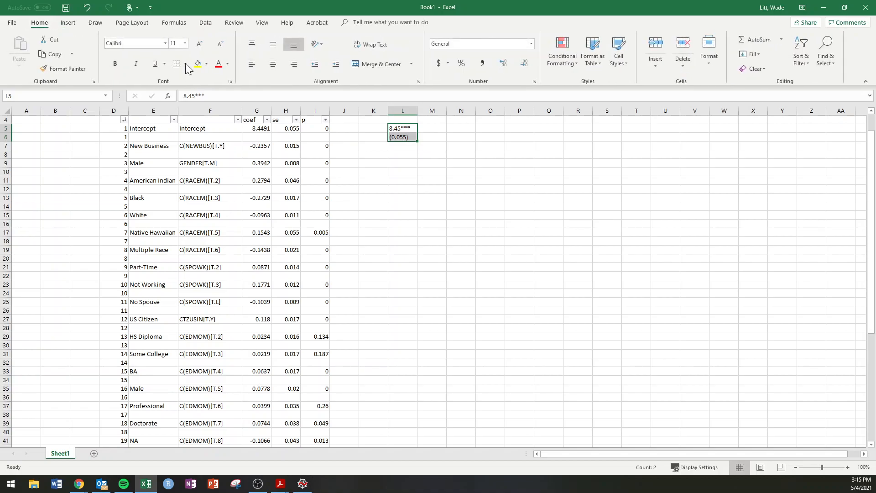
{"action": "left_click", "coordinate": [275, 64]}
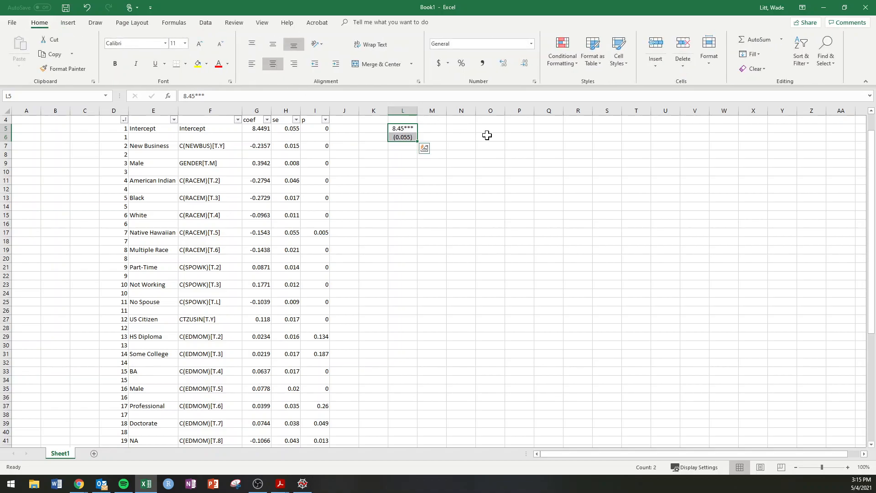
{"action": "left_click", "coordinate": [487, 196]}
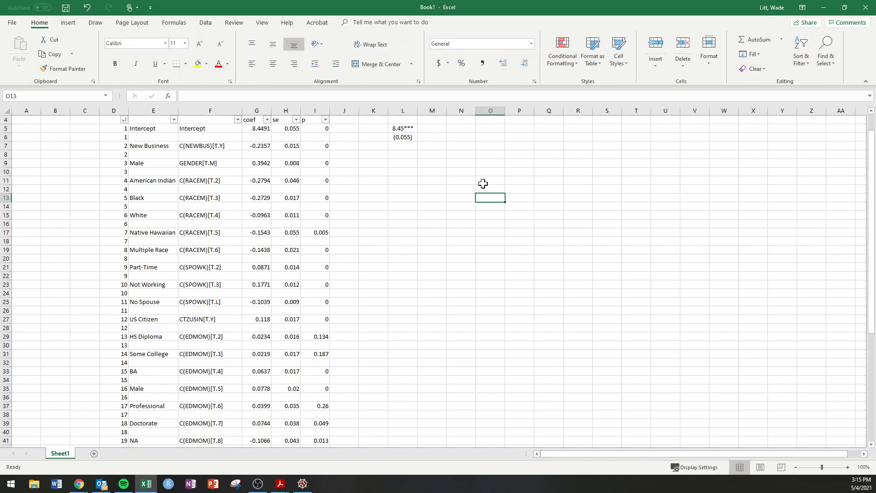
Clear the sample coefficient and standard error from L5:L6
{"action": "left_click_drag", "start_coordinate": [401, 129], "coordinate": [403, 138]}
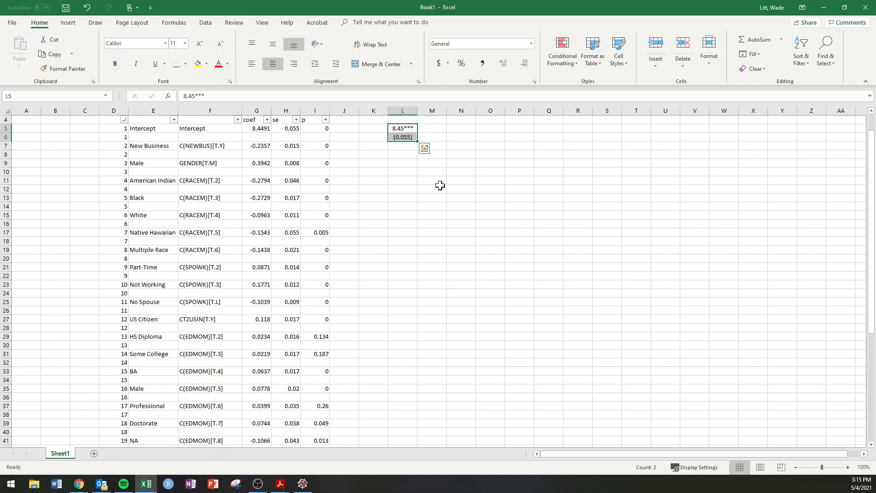
{"action": "key", "text": "Delete"}
{"action": "left_click", "coordinate": [396, 128]}
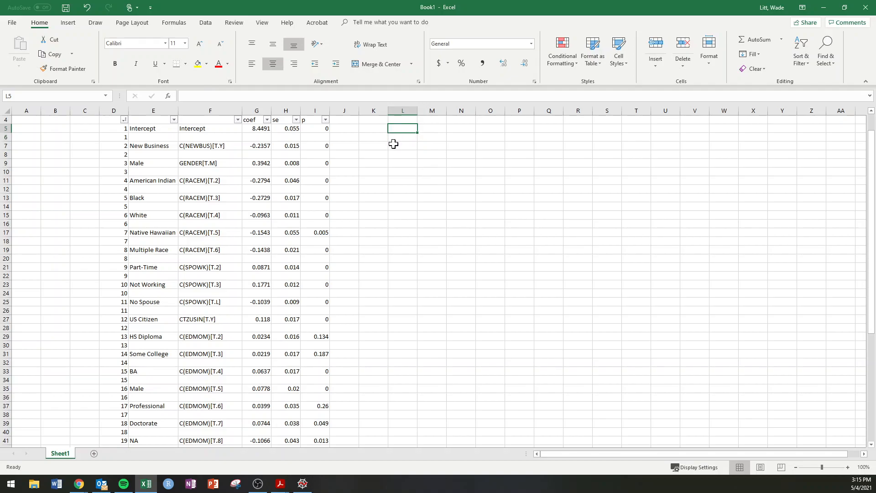
Reference the intercept's coefficient with =G5 in K5 and its standard error with =H5 in K6
{"action": "left_click", "coordinate": [376, 136]}
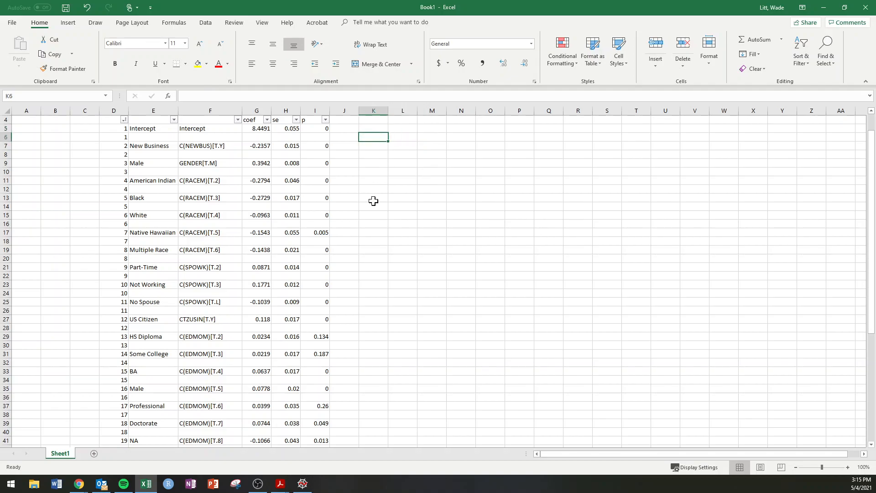
{"action": "scroll", "coordinate": [379, 192], "scroll_direction": "up", "scroll_amount": 1}
{"action": "left_click", "coordinate": [371, 155]}
{"action": "type", "text": "="}
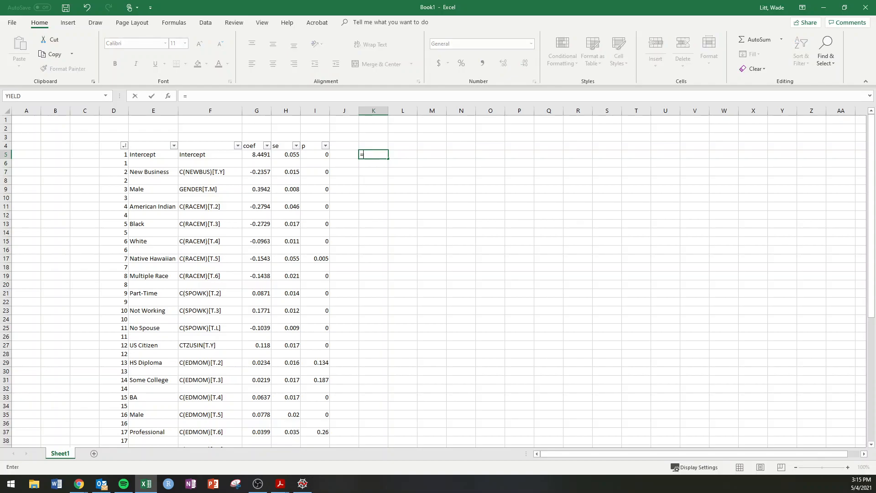
{"action": "left_click", "coordinate": [260, 154]}
{"action": "key", "text": "Return"}
{"action": "type", "text": "="}
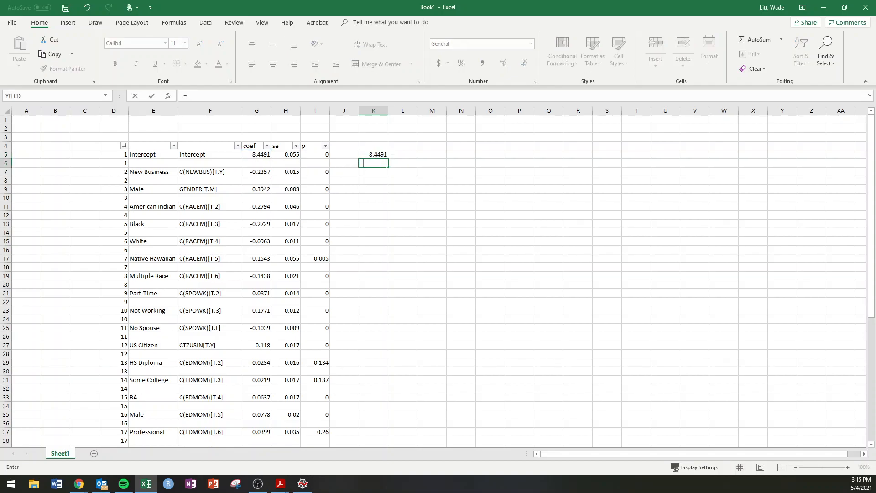
{"action": "left_click", "coordinate": [299, 158]}
{"action": "key", "text": "Return"}
Change the K6 formula to =CONCAT("(", ROUND(H5, 3), ")") to wrap the rounded standard error in parentheses
{"action": "left_click", "coordinate": [384, 165]}
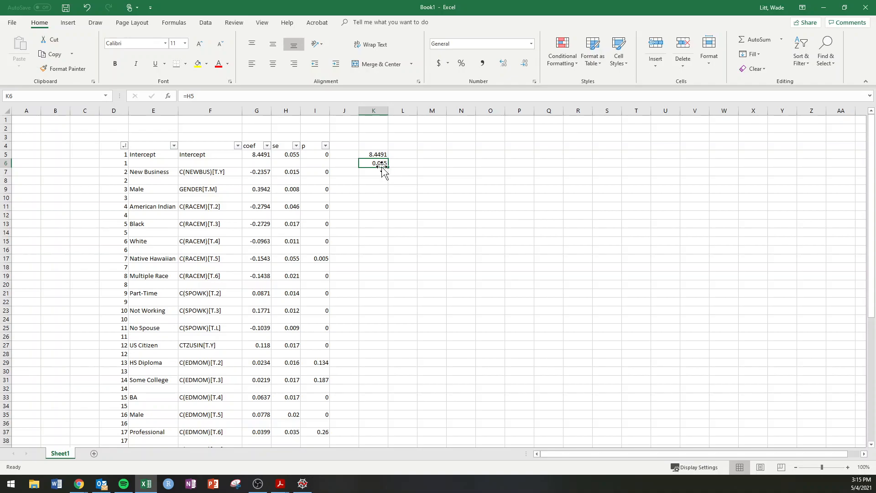
{"action": "left_click_drag", "start_coordinate": [315, 233], "coordinate": [290, 380]}
{"action": "left_click", "coordinate": [373, 164]}
{"action": "key", "text": "F2"}
{"action": "key", "text": "BackSpace"}
{"action": "key", "text": "BackSpace"}
{"action": "type", "text": "CONCAT("}
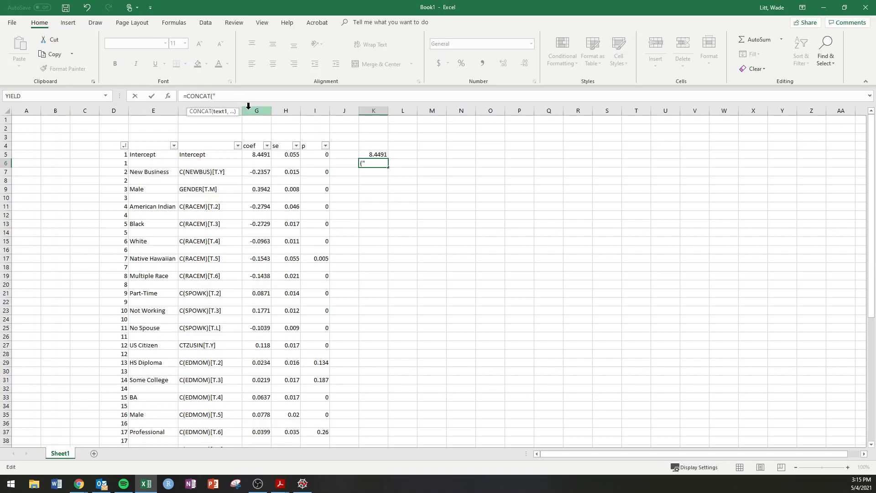
{"action": "type", "text": "\"(\", ROUND("}
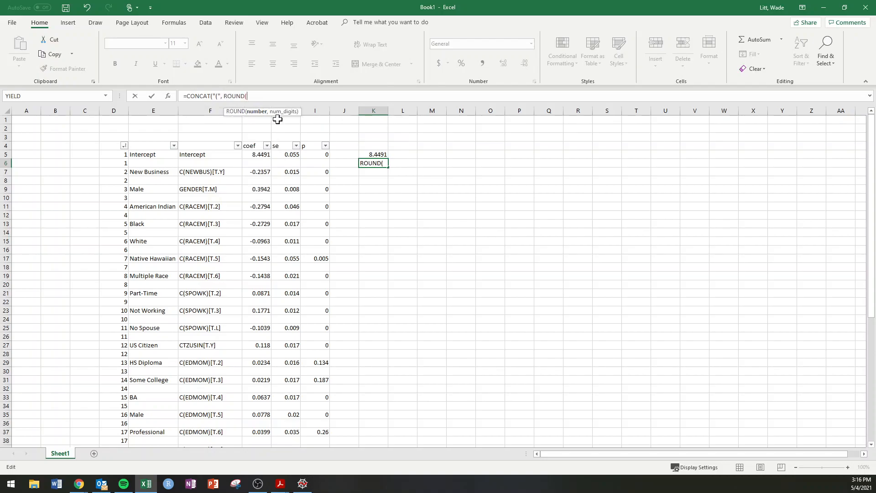
{"action": "left_click", "coordinate": [293, 156]}
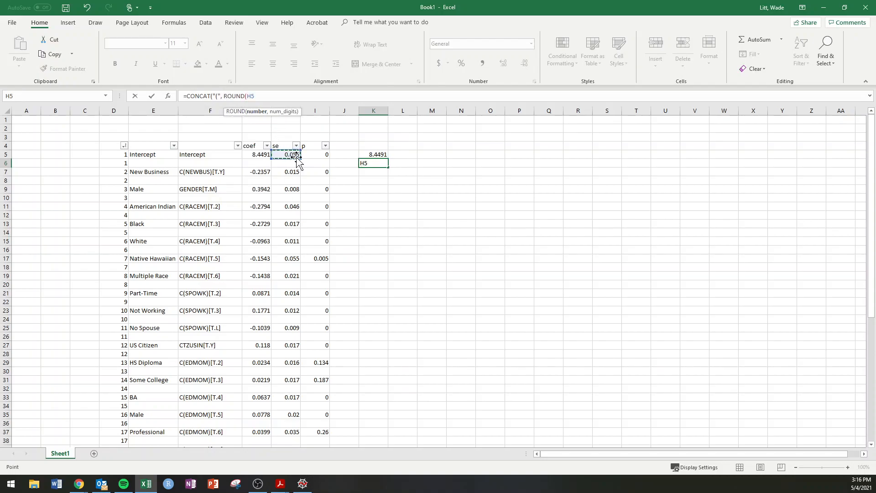
{"action": "type", "text": ", 3"}
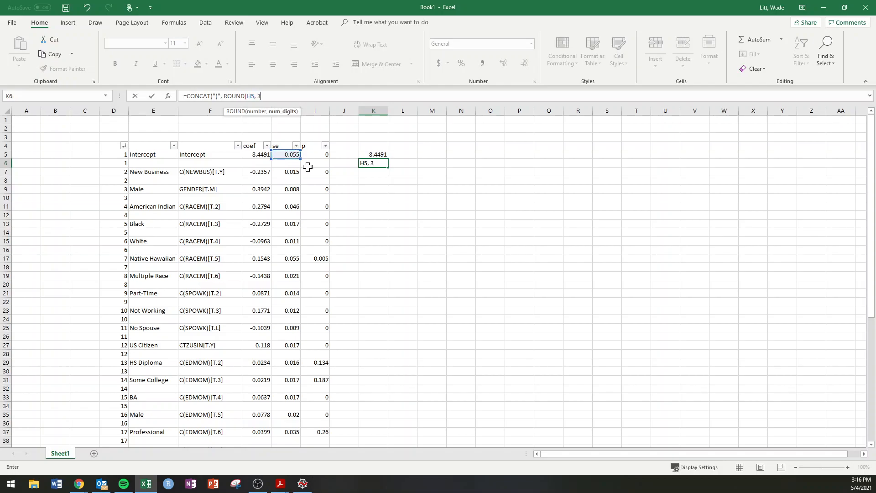
{"action": "type", "text": "), "}
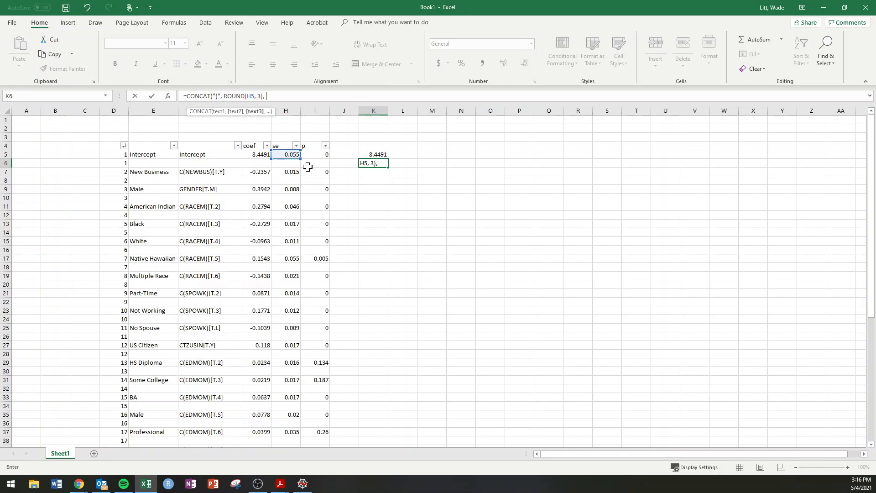
{"action": "type", "text": "\")\")"}
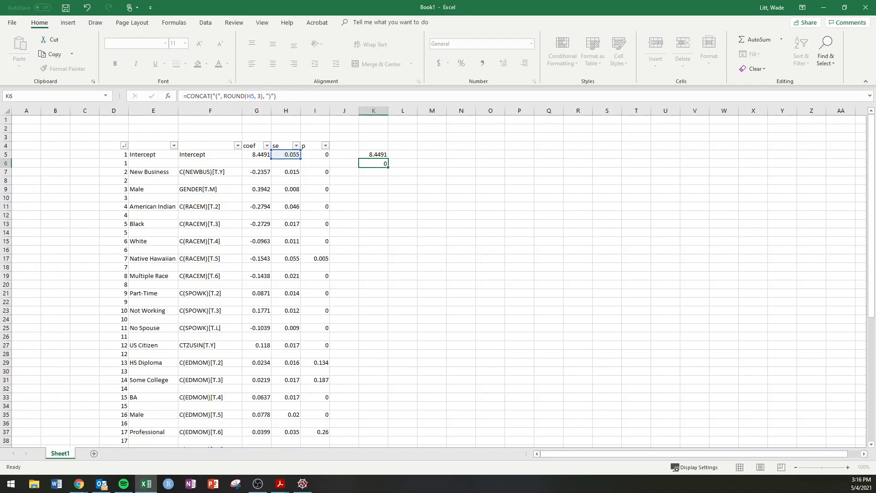
{"action": "key", "text": "Return"}
{"action": "left_click", "coordinate": [367, 163]}
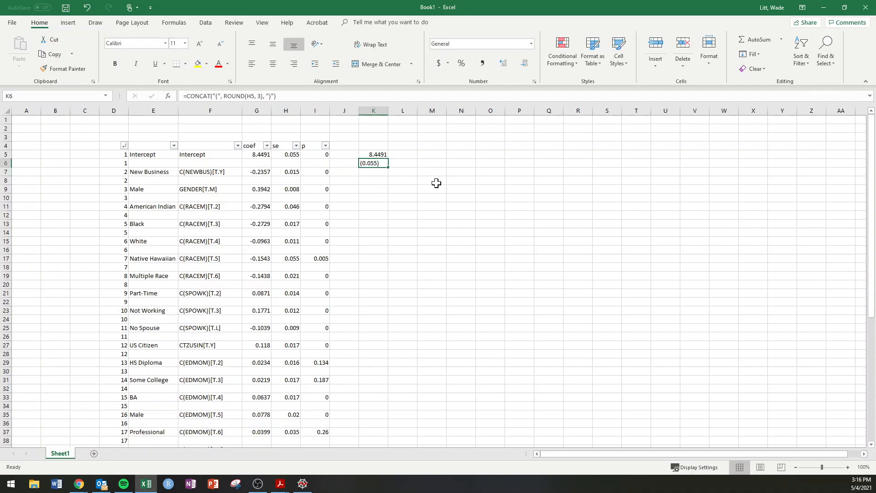
Fill the K5:K6 pair of coefficient and standard error formulas down through row 60
{"action": "left_click_drag", "start_coordinate": [377, 154], "coordinate": [381, 164]}
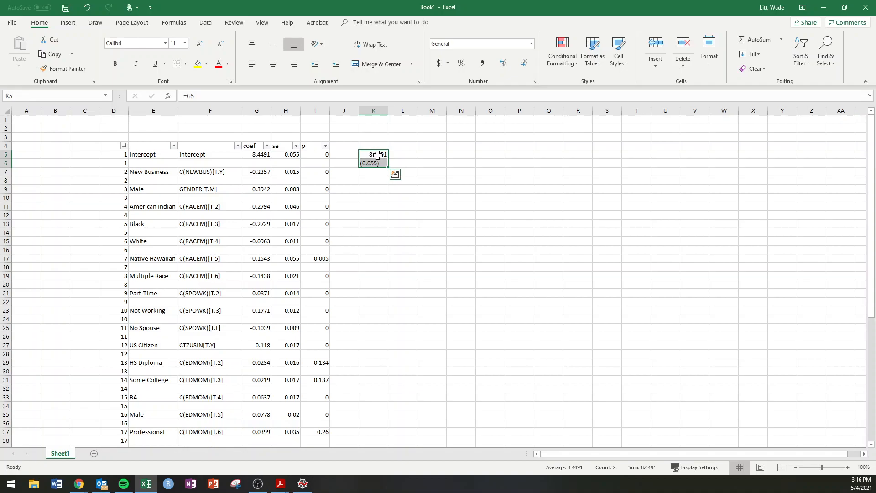
{"action": "left_click_drag", "start_coordinate": [378, 155], "coordinate": [387, 427]}
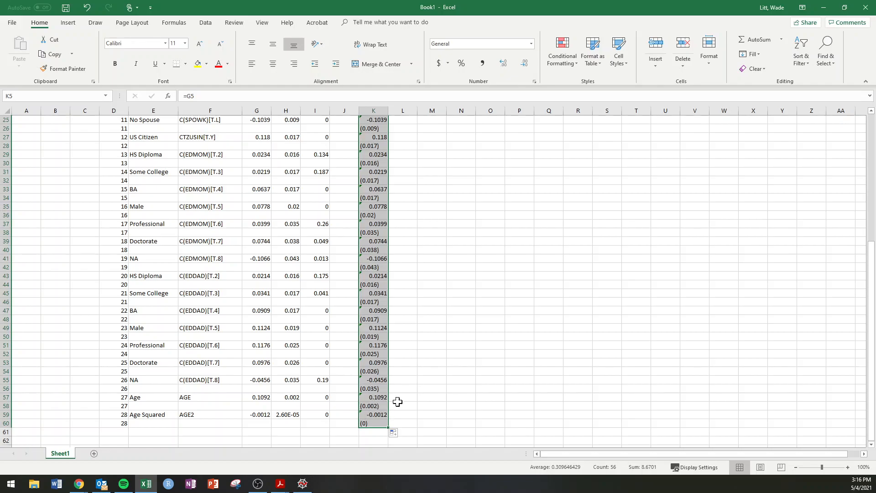
{"action": "scroll", "coordinate": [412, 332], "scroll_direction": "up", "scroll_amount": 4}
{"action": "scroll", "coordinate": [413, 331], "scroll_direction": "up", "scroll_amount": 4}
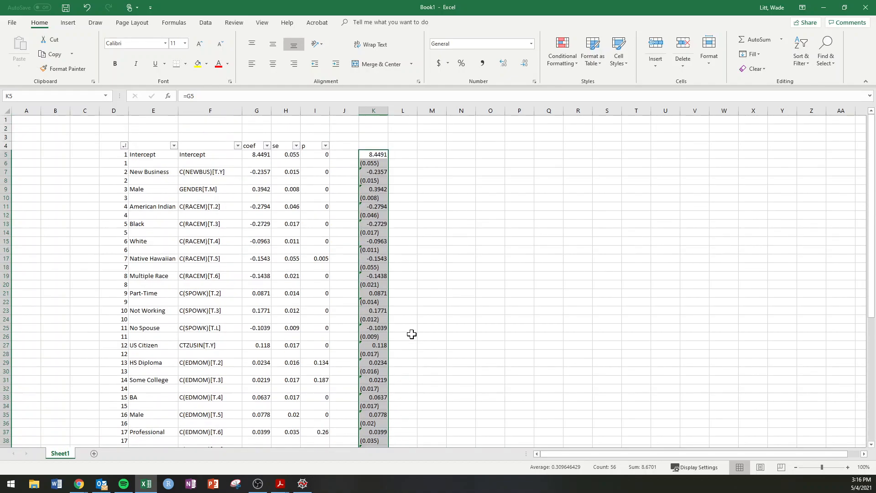
Ignore the inconsistent formula errors in K7:K60
{"action": "left_click", "coordinate": [365, 171]}
{"action": "scroll", "coordinate": [379, 283], "scroll_direction": "down", "scroll_amount": 12}
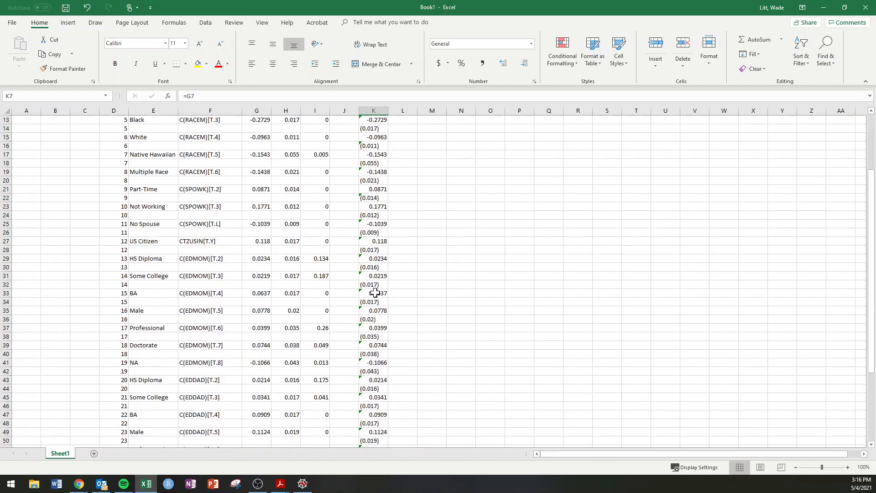
{"action": "left_click", "coordinate": [373, 318], "text": "shift"}
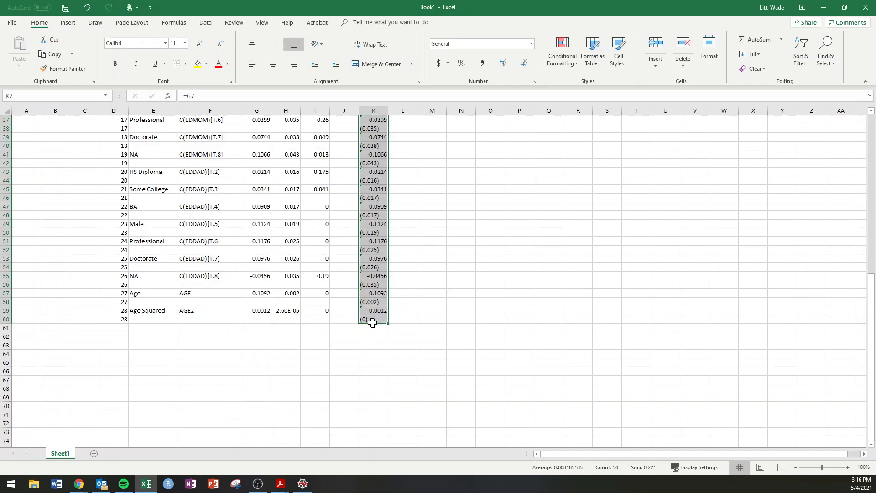
{"action": "scroll", "coordinate": [373, 292], "scroll_direction": "up", "scroll_amount": 12}
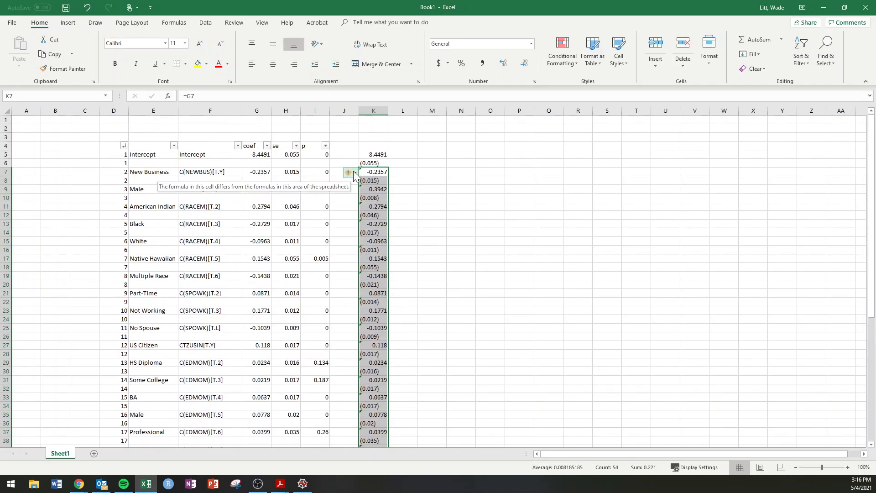
{"action": "left_click", "coordinate": [355, 172]}
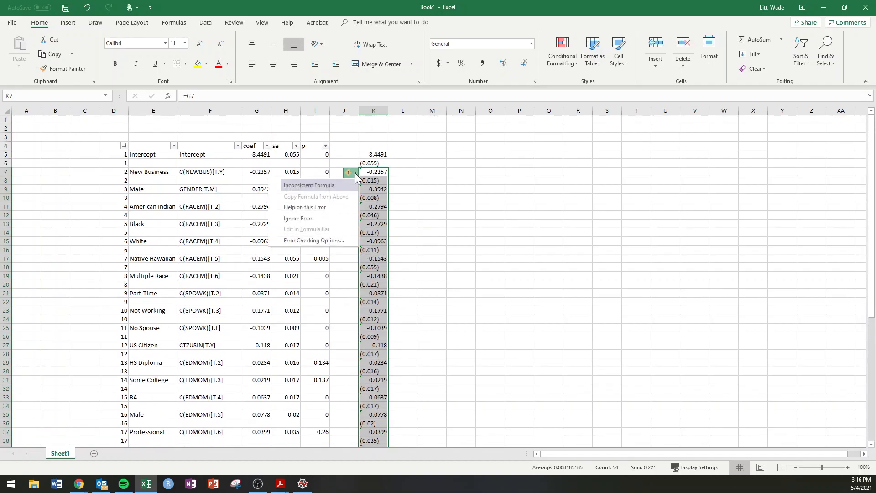
{"action": "left_click", "coordinate": [325, 218]}
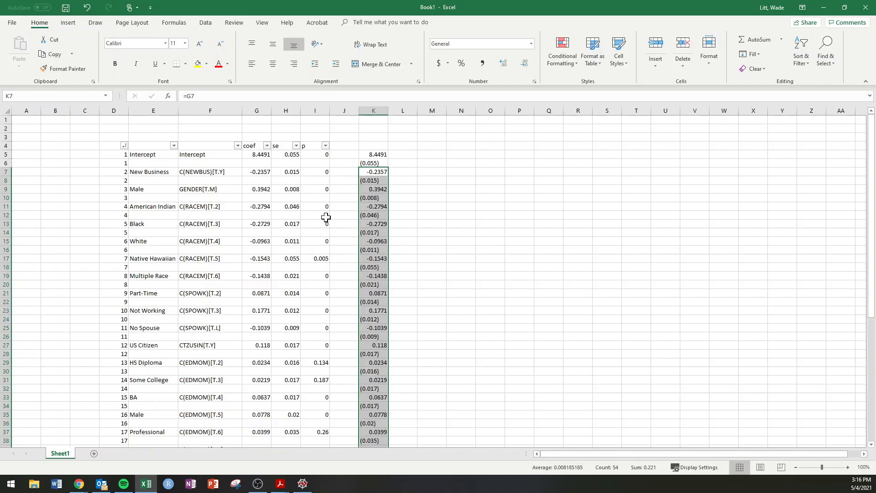
Center the contents of column K horizontally
{"action": "left_click", "coordinate": [368, 110]}
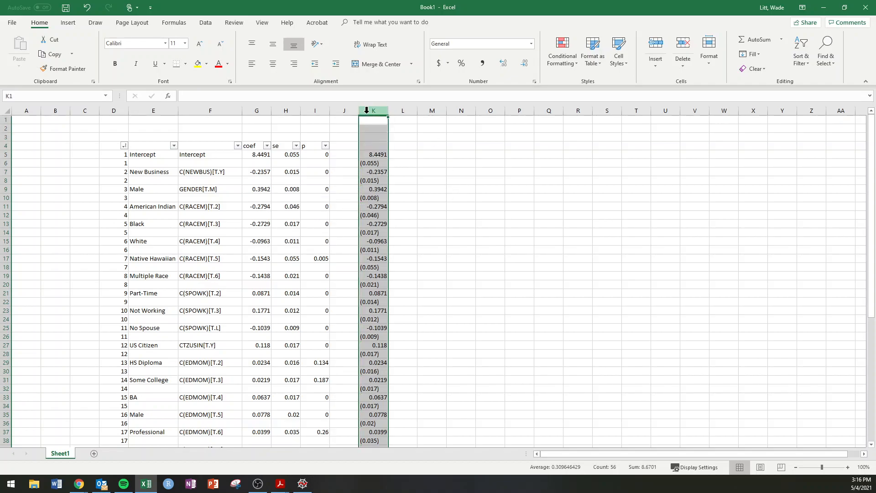
{"action": "left_click", "coordinate": [273, 65]}
{"action": "left_click", "coordinate": [485, 206]}
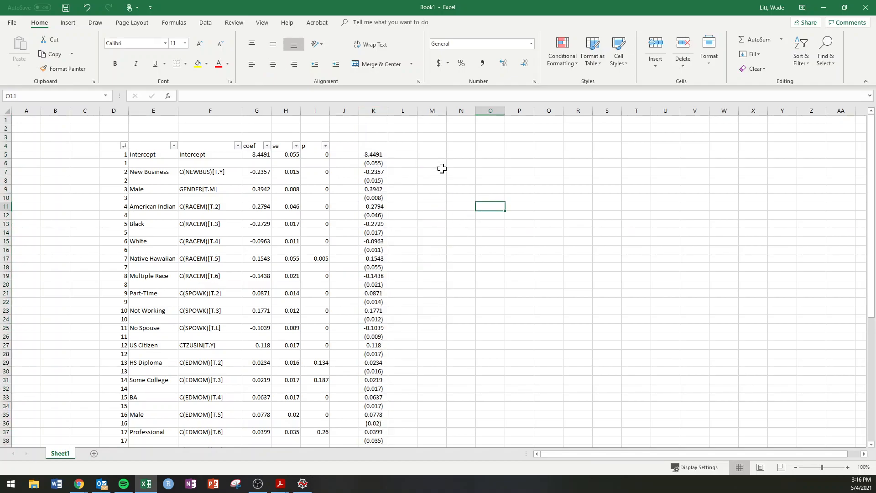
Start a significance lookup table with the header p in P5 and the threshold 0 in P6
{"action": "left_click", "coordinate": [385, 156]}
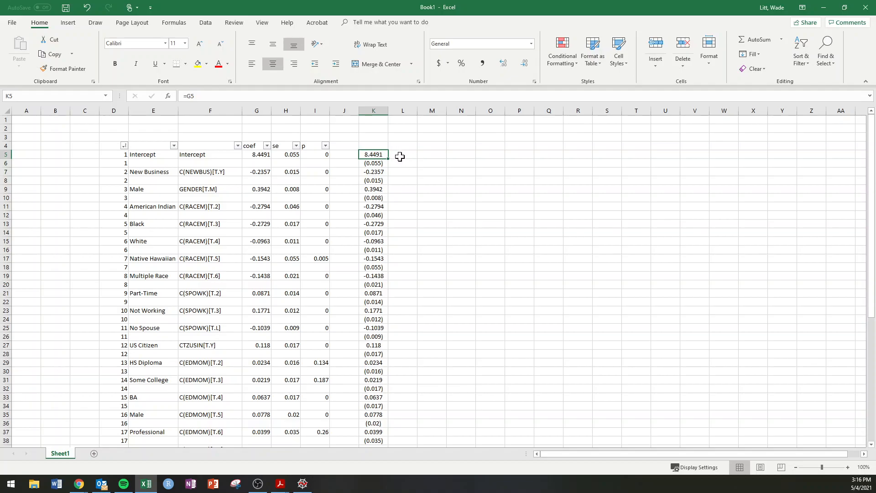
{"action": "left_click", "coordinate": [401, 156]}
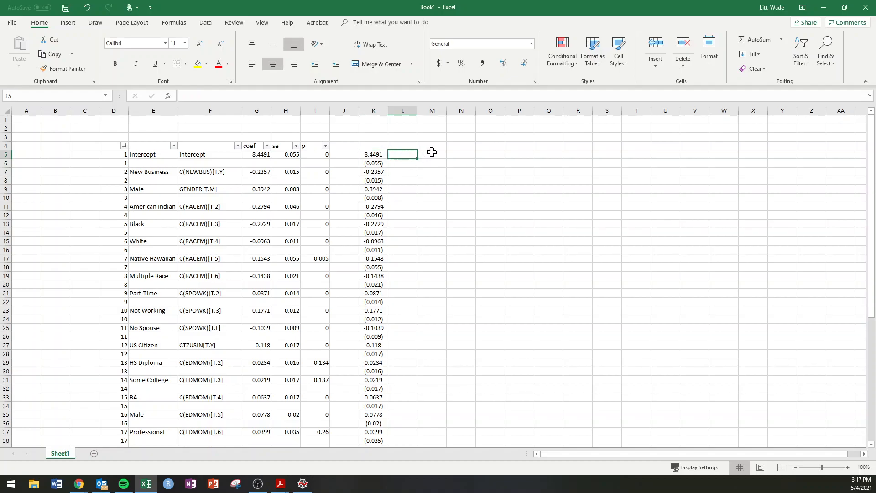
{"action": "left_click", "coordinate": [521, 153]}
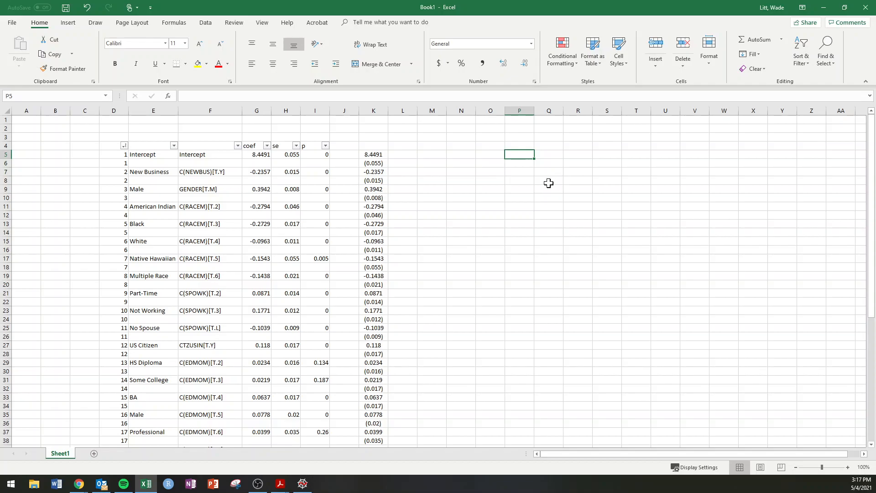
{"action": "type", "text": "p"}
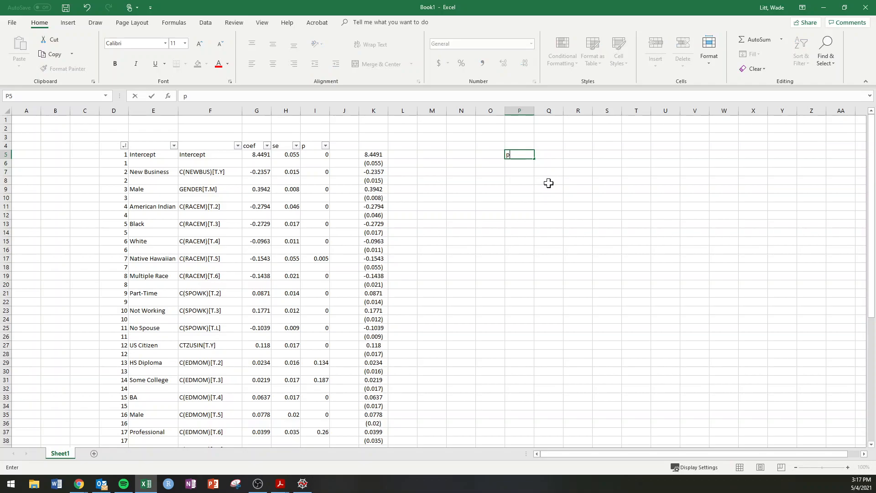
{"action": "key", "text": "Return"}
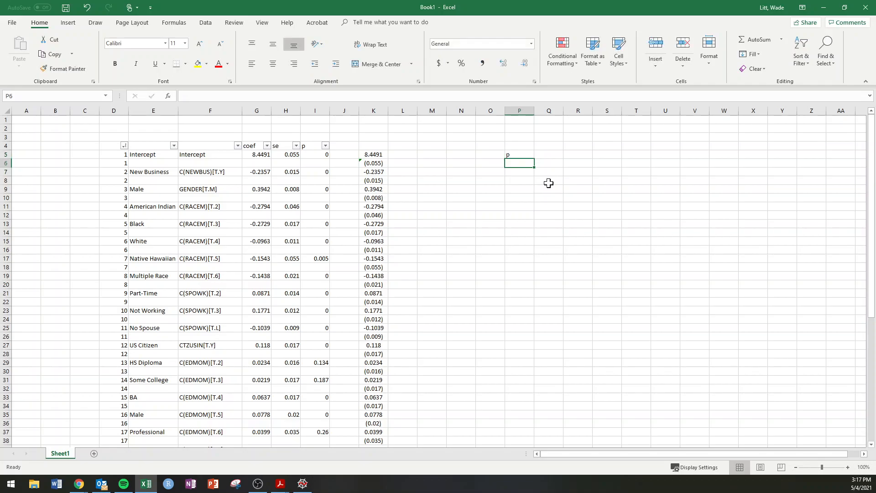
{"action": "type", "text": "0"}
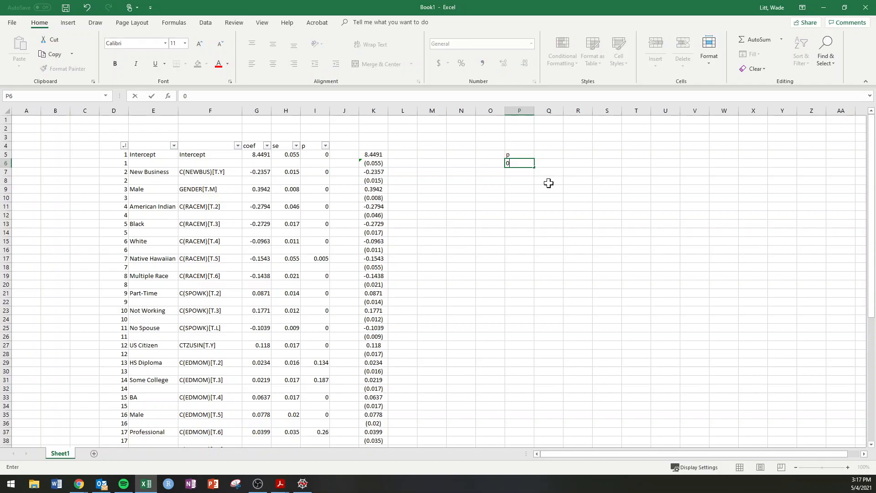
{"action": "key", "text": "Return"}
Add the thresholds 0.01 with *** and 0.05 with ** to the lookup table in P7:Q8
{"action": "type", "text": "0.01"}
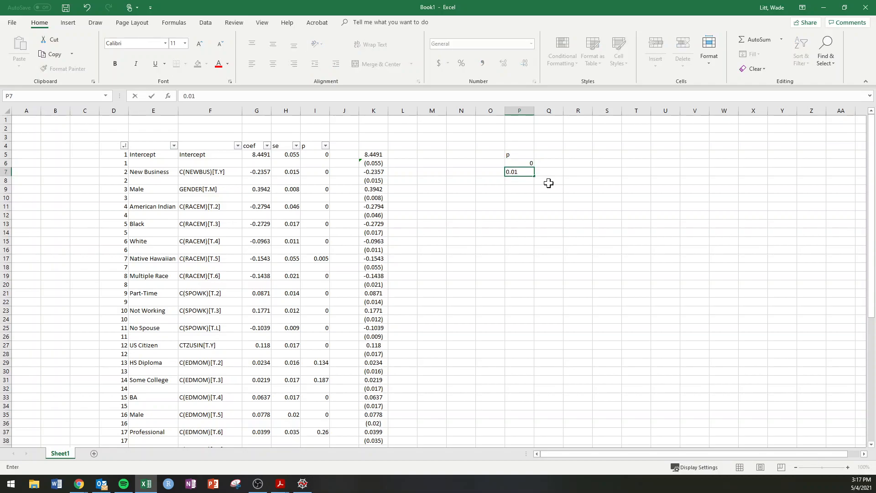
{"action": "key", "text": "Tab"}
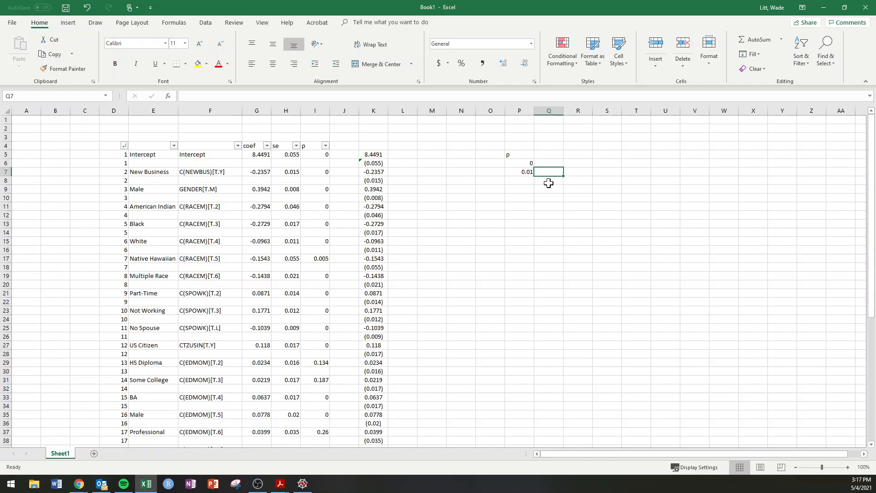
{"action": "type", "text": "***"}
{"action": "key", "text": "Return"}
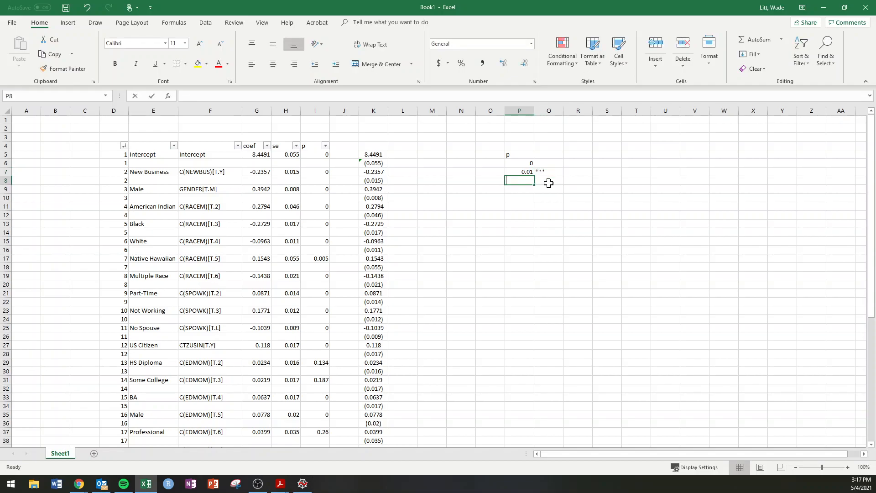
{"action": "type", "text": "0.05"}
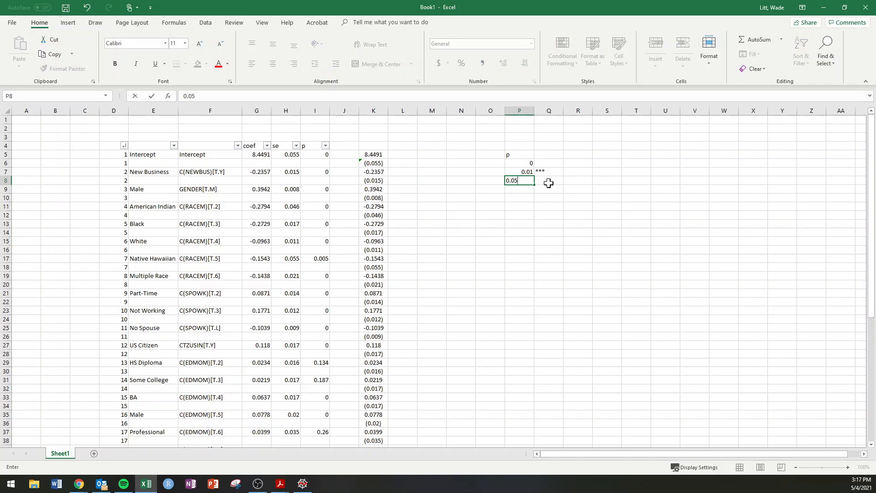
{"action": "left_click", "coordinate": [548, 183]}
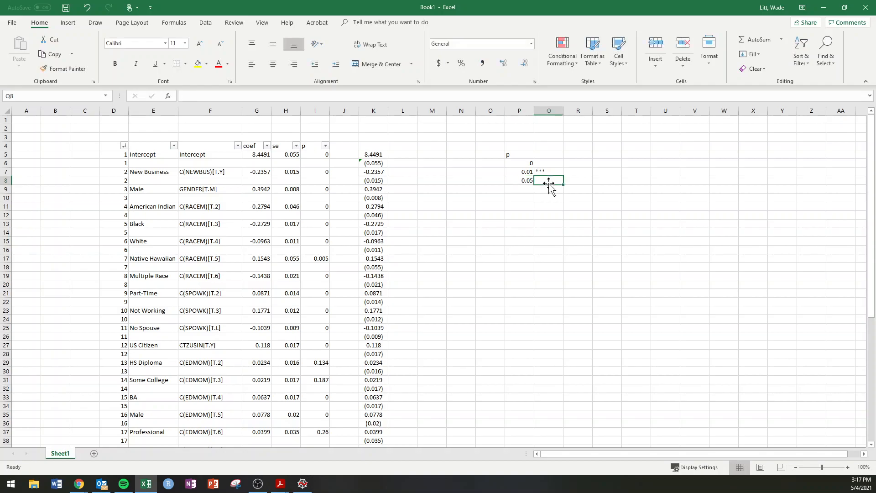
{"action": "type", "text": "**"}
{"action": "key", "text": "Return"}
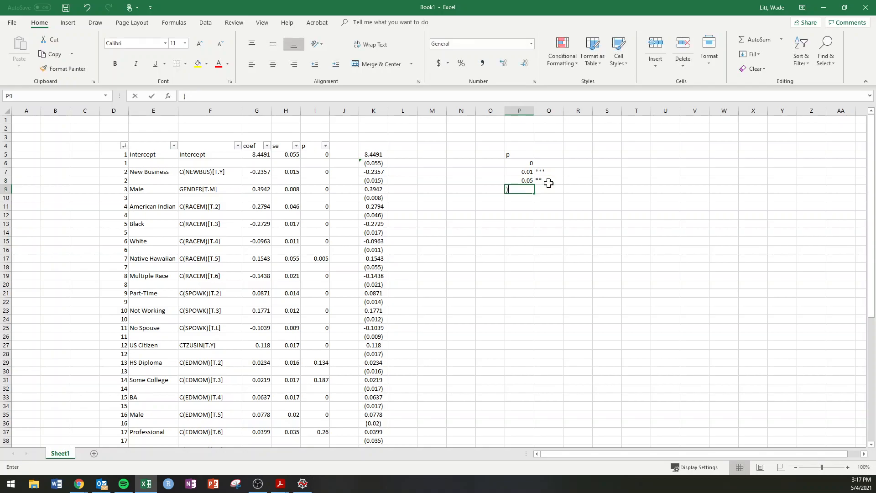
Add the threshold 0.1 with * to the significance lookup table in P9:Q9
{"action": "left_click", "coordinate": [551, 189]}
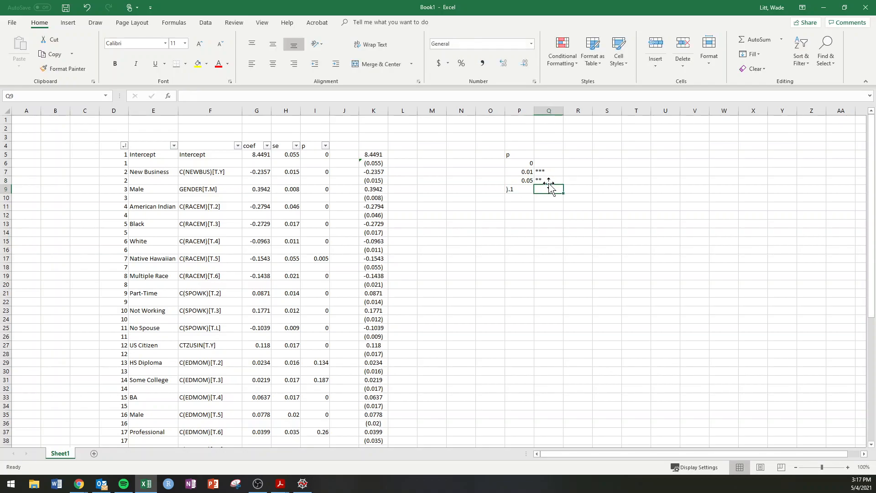
{"action": "left_click", "coordinate": [517, 189]}
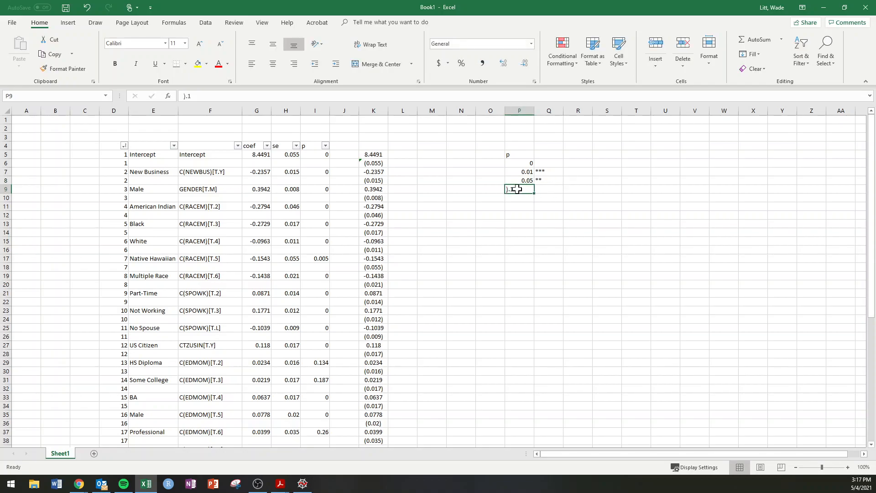
{"action": "type", "text": "0.2"}
{"action": "key", "text": "Tab"}
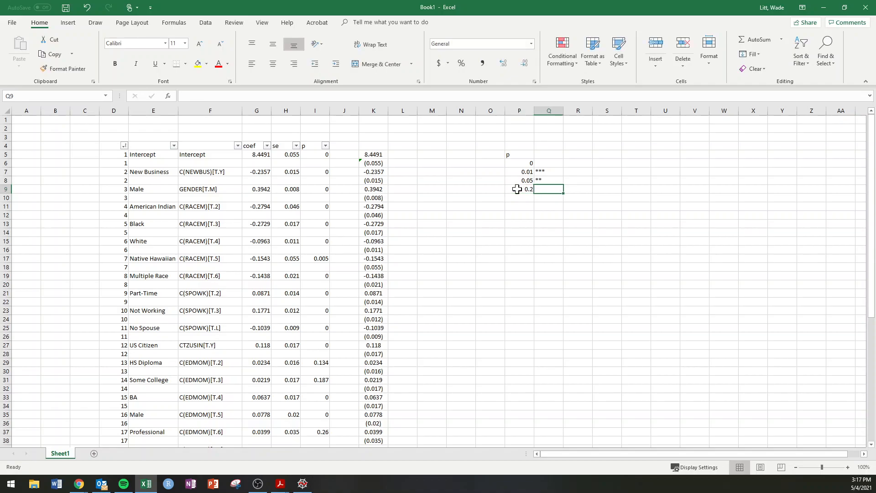
{"action": "left_click", "coordinate": [517, 189]}
{"action": "type", "text": "0."}
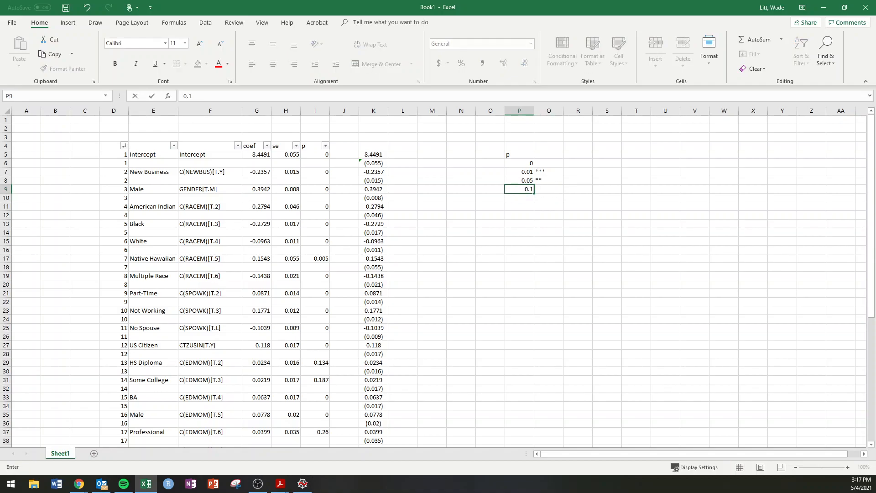
{"action": "type", "text": "1"}
{"action": "key", "text": "Tab"}
{"action": "type", "text": "*"}
{"action": "key", "text": "Tab"}
Label the three star levels Strongly sig, Sig and Weakly sig in R7:R9
{"action": "left_click", "coordinate": [571, 171]}
{"action": "type", "text": "sig"}
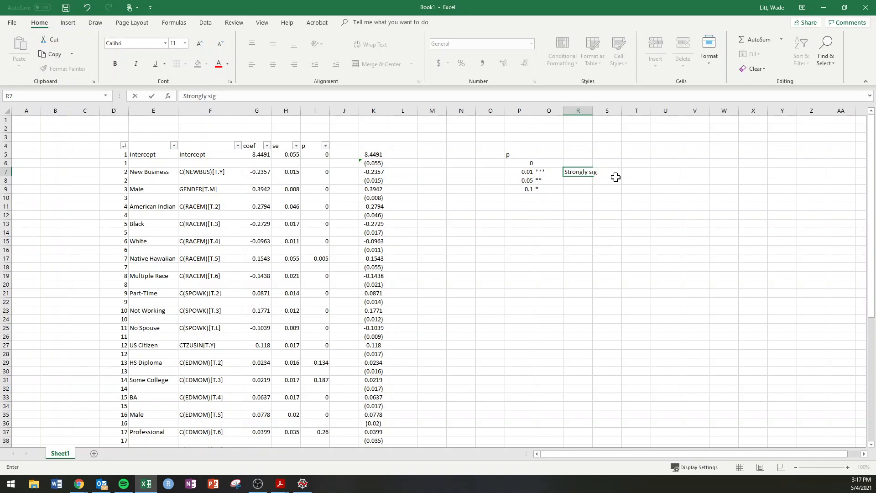
{"action": "key", "text": "Return"}
{"action": "type", "text": "Sig"}
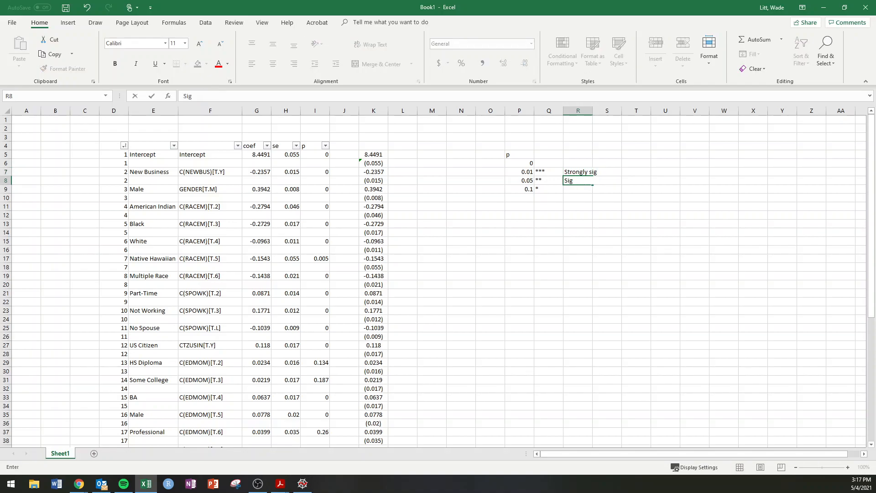
{"action": "key", "text": "Return"}
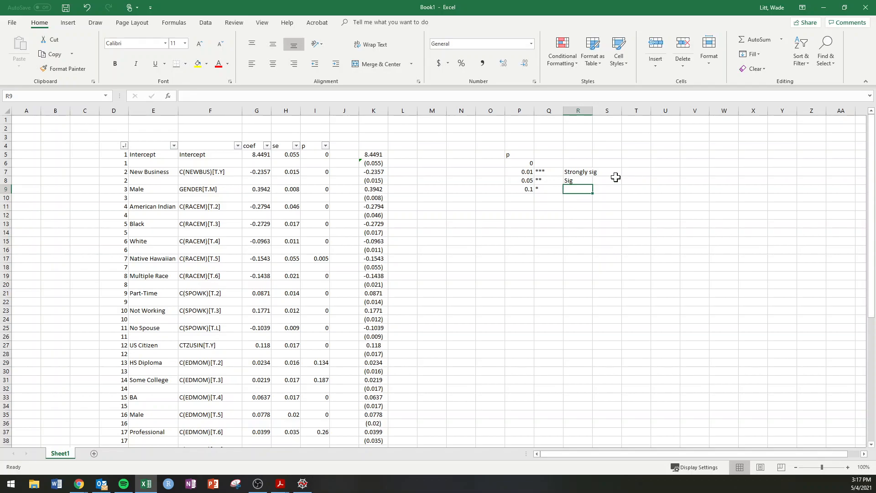
{"action": "type", "text": "Weakly sig"}
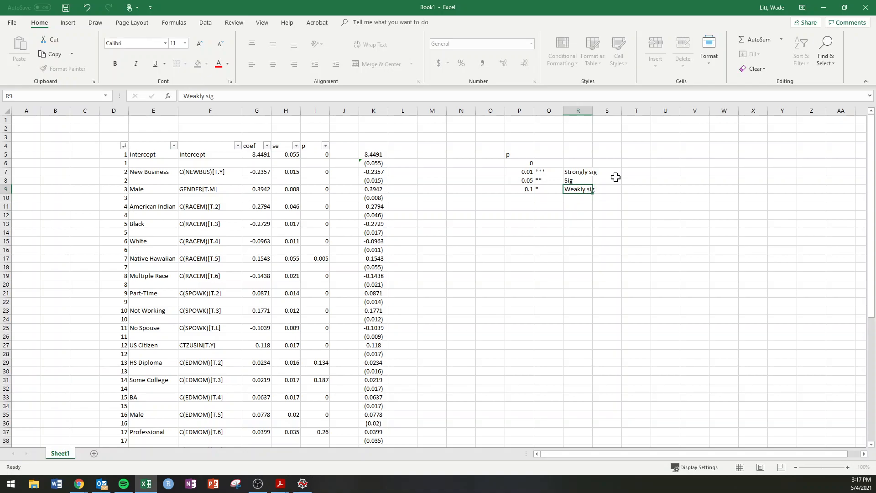
{"action": "key", "text": "Return"}
{"action": "key", "text": "Left"}
{"action": "key", "text": "Left"}
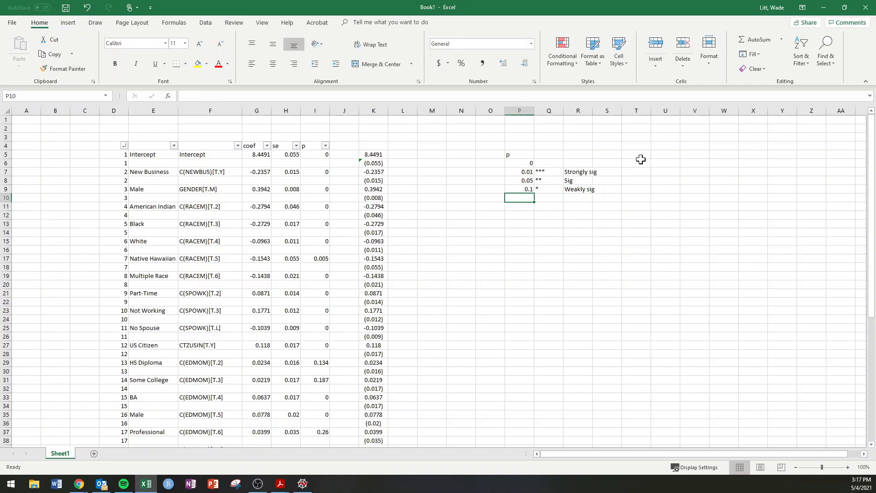
{"action": "left_click_drag", "start_coordinate": [521, 165], "coordinate": [553, 198]}
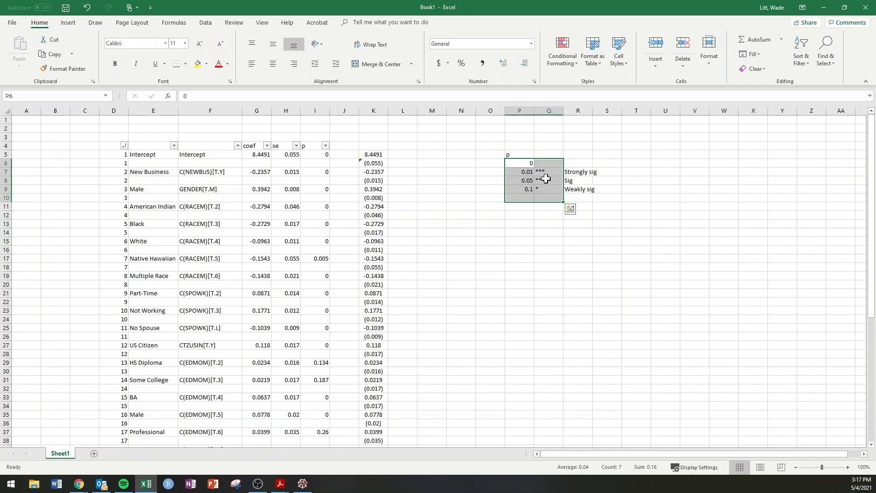
Insert a blank column directly after the p column, before the empty column J
{"action": "left_click", "coordinate": [342, 112]}
{"action": "right_click", "coordinate": [343, 114]}
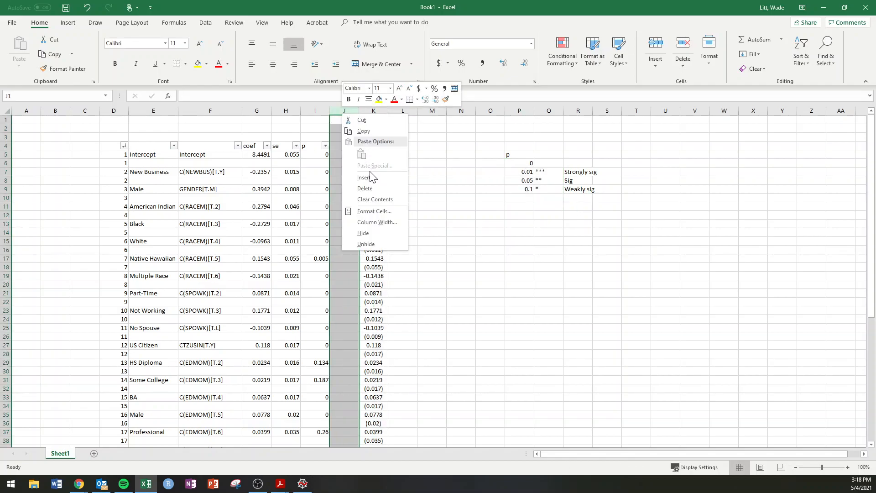
{"action": "left_click", "coordinate": [370, 177]}
{"action": "left_click", "coordinate": [348, 155]}
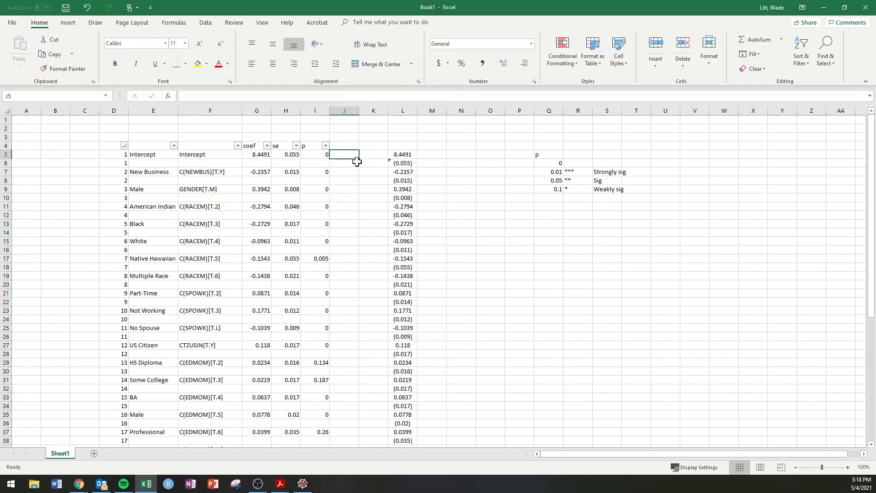
Format the p-values in column I as Number with three decimal places
{"action": "left_click", "coordinate": [315, 111]}
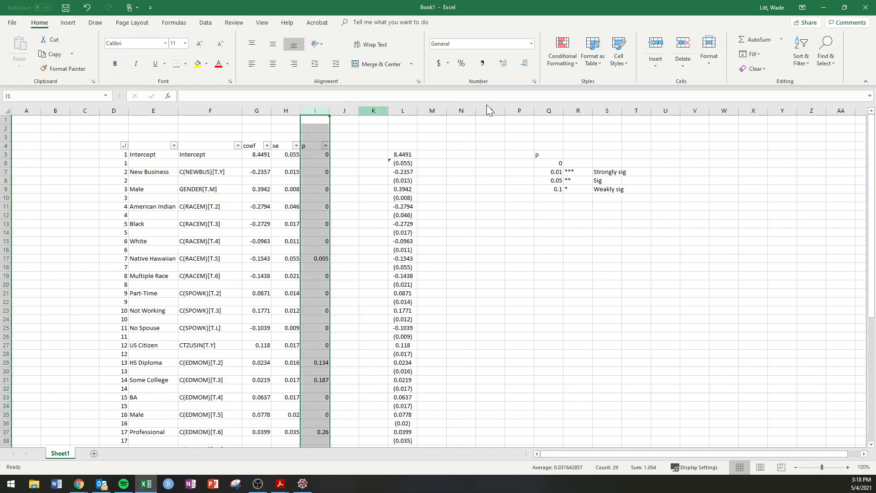
{"action": "left_click", "coordinate": [482, 63]}
{"action": "left_click", "coordinate": [504, 63]}
{"action": "left_click", "coordinate": [509, 64]}
{"action": "left_click", "coordinate": [509, 64]}
{"action": "left_click", "coordinate": [531, 44]}
{"action": "left_click", "coordinate": [487, 78]}
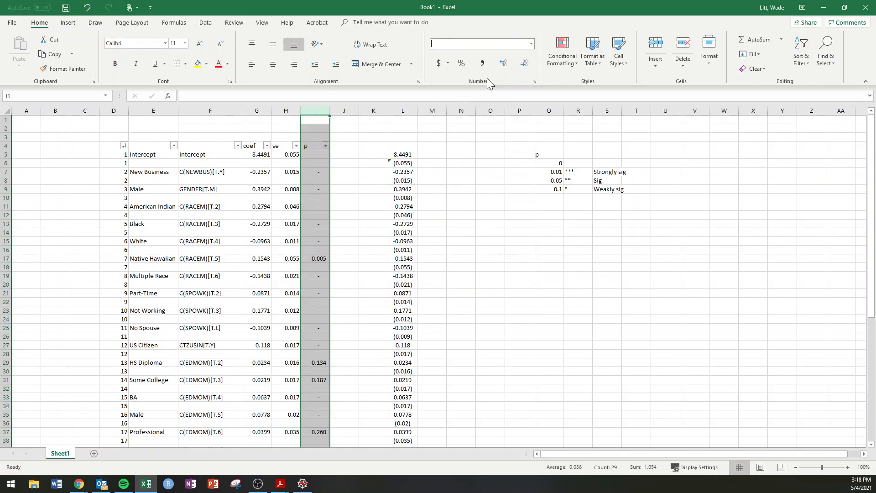
{"action": "left_click", "coordinate": [505, 62]}
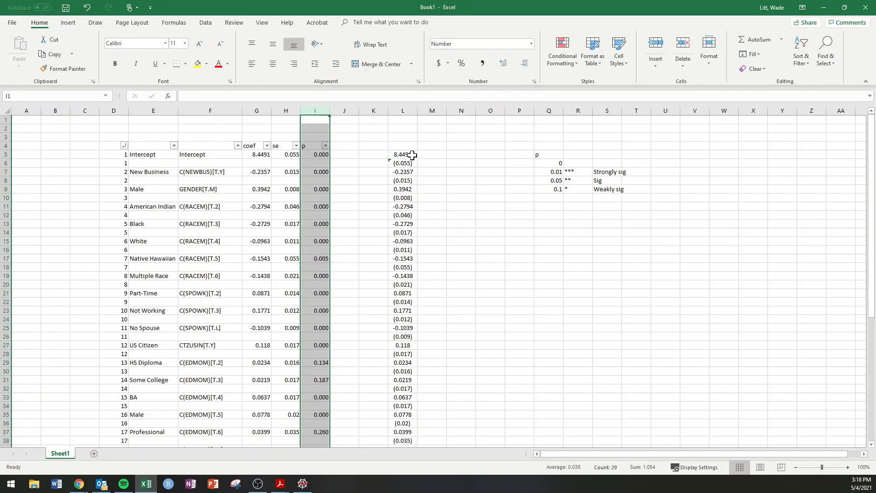
Start a VLOOKUP formula in J5 with I5 as the lookup value and Q6:R9 as the table range
{"action": "left_click", "coordinate": [346, 154]}
{"action": "type", "text": "=vlo"}
{"action": "key", "text": "Tab"}
{"action": "left_click", "coordinate": [313, 151]}
{"action": "type", "text": ","}
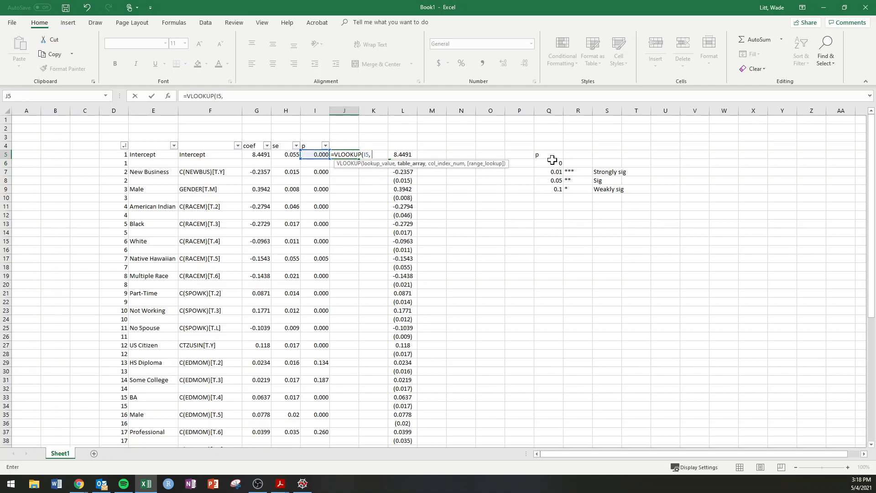
{"action": "left_click_drag", "start_coordinate": [549, 162], "coordinate": [602, 189]}
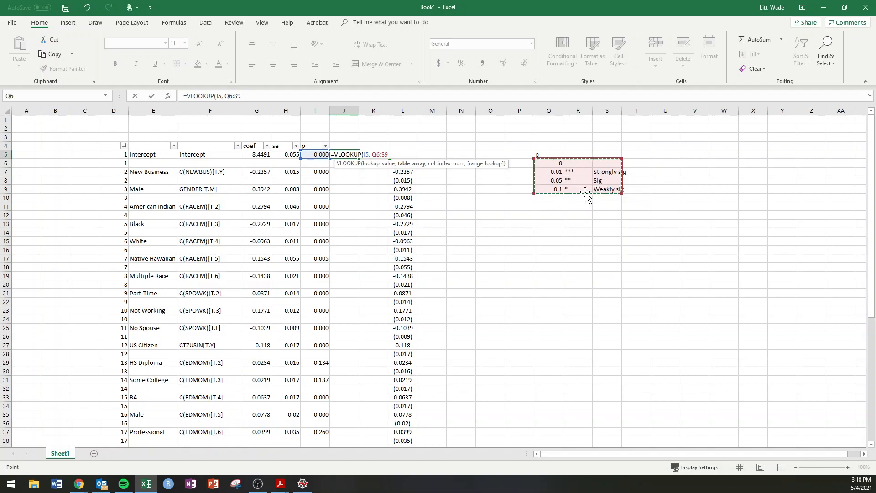
{"action": "key", "text": "Return"}
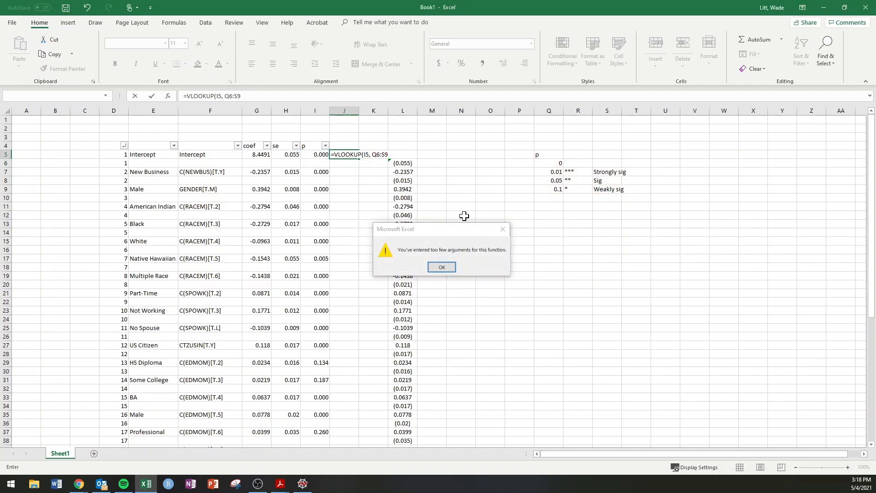
{"action": "key", "text": "Return"}
{"action": "left_click_drag", "start_coordinate": [621, 191], "coordinate": [588, 194]}
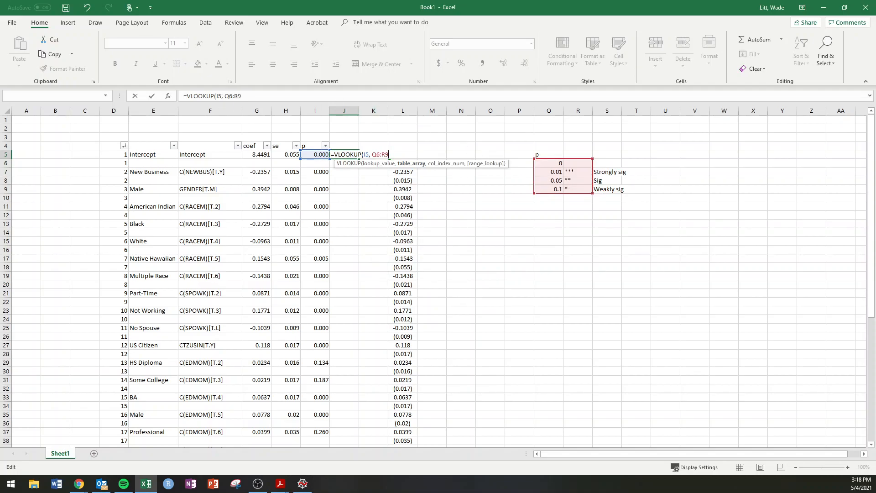
Make the table range absolute as $Q$6:$R$9 and complete the J5 VLOOKUP with column index 2 and approximate match 1
{"action": "left_click", "coordinate": [230, 96]}
{"action": "key", "text": "F4"}
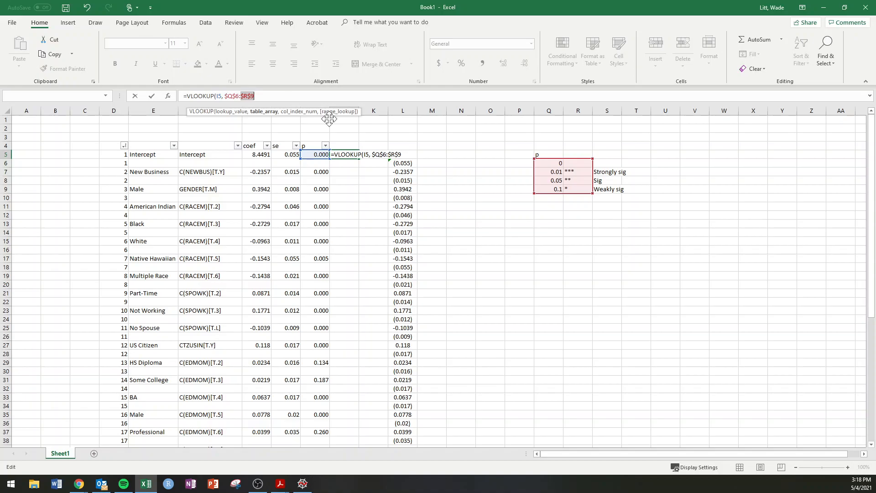
{"action": "left_click", "coordinate": [269, 97]}
{"action": "type", "text": ","}
{"action": "type", "text": ", 2,"}
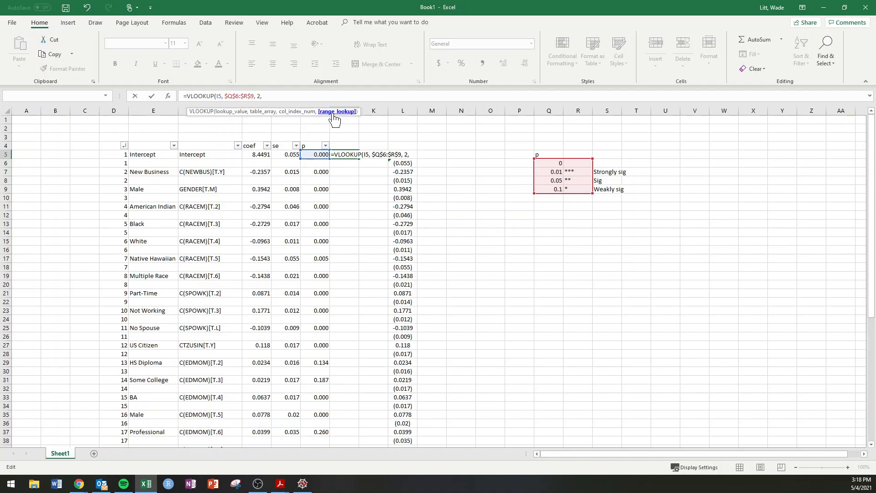
{"action": "type", "text": "1"}
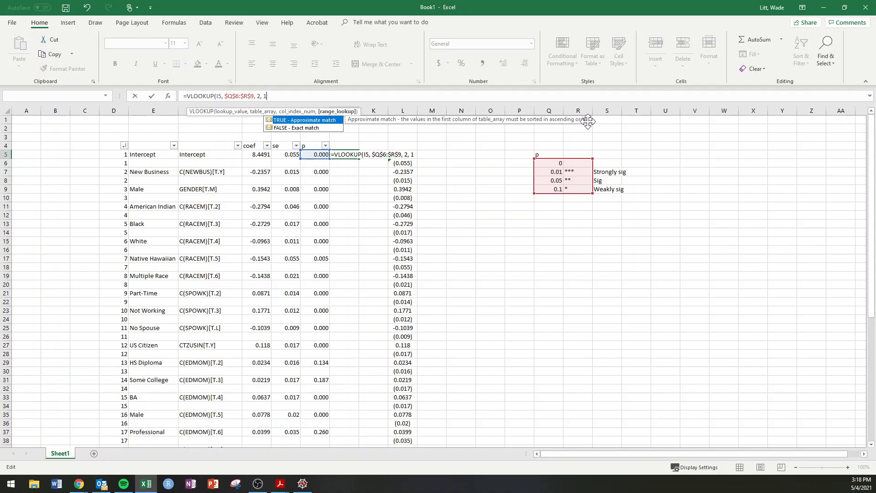
{"action": "type", "text": ")"}
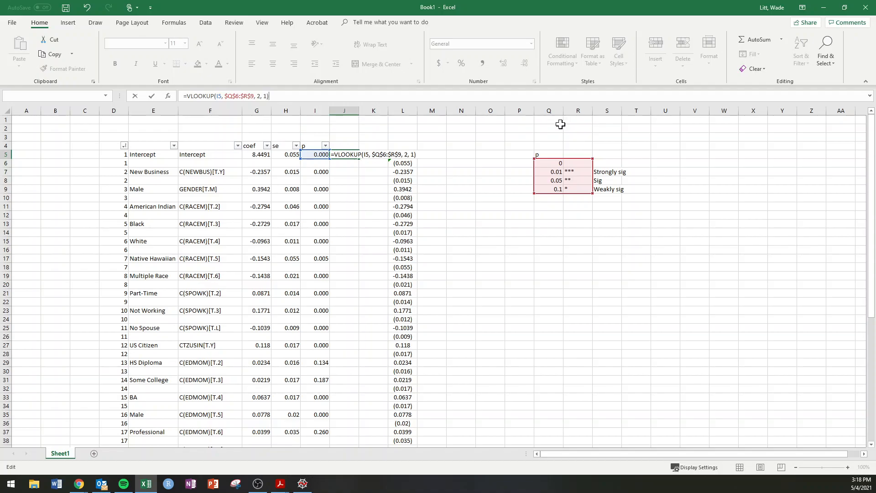
{"action": "key", "text": "Return"}
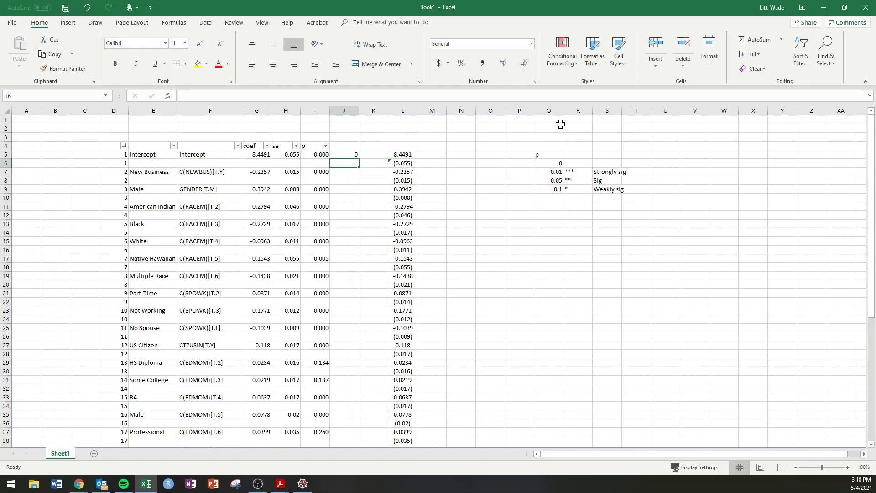
Move the star symbols from R7:R9 up one row to R6:R8
{"action": "left_click", "coordinate": [570, 171]}
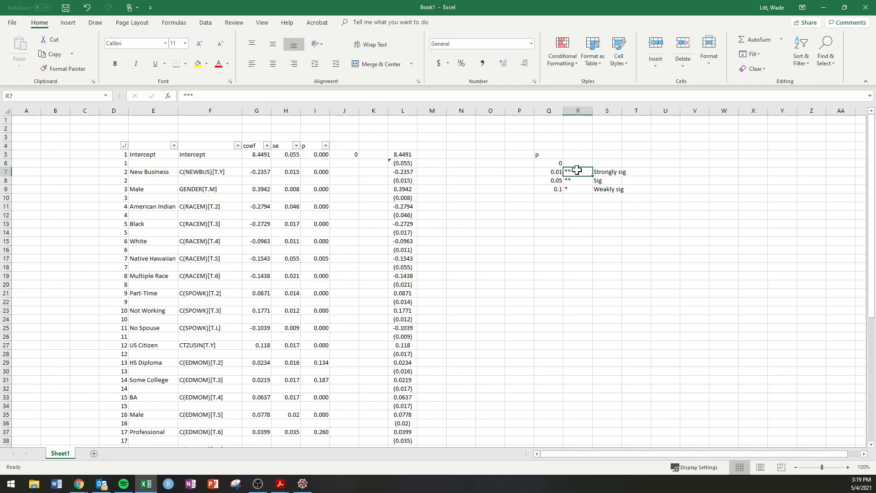
{"action": "left_click_drag", "start_coordinate": [573, 173], "coordinate": [576, 189]}
{"action": "key", "text": "ctrl+c"}
{"action": "left_click", "coordinate": [576, 163]}
{"action": "key", "text": "Return"}
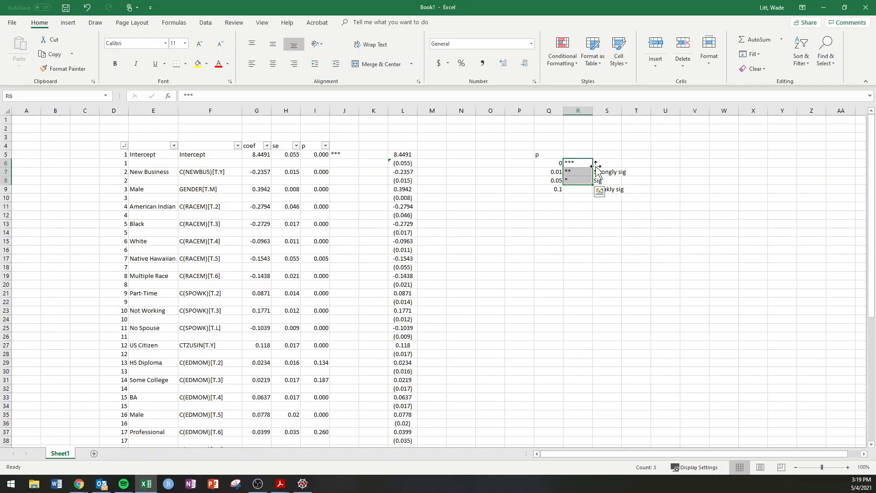
Examine which star symbol each p-value threshold in the lookup table Q6:R9 is paired with
{"action": "left_click_drag", "start_coordinate": [559, 190], "coordinate": [574, 199]}
{"action": "left_click_drag", "start_coordinate": [558, 162], "coordinate": [576, 164]}
{"action": "left_click", "coordinate": [579, 163]}
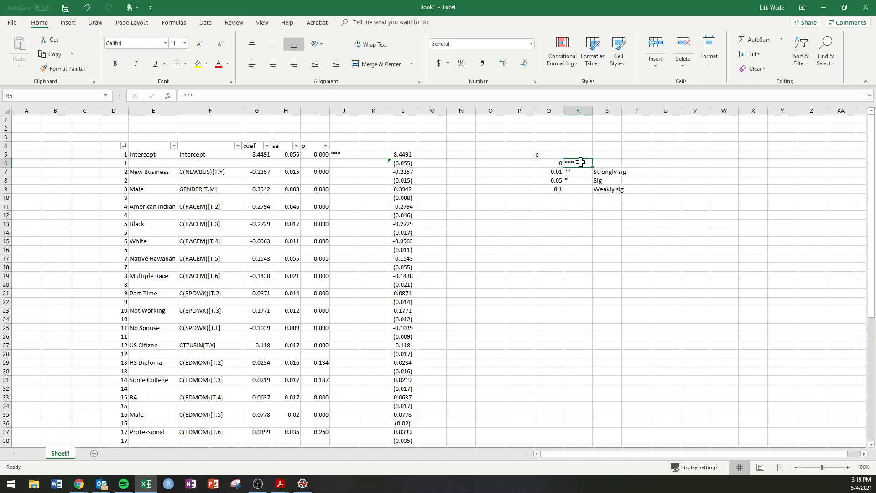
{"action": "left_click", "coordinate": [555, 172]}
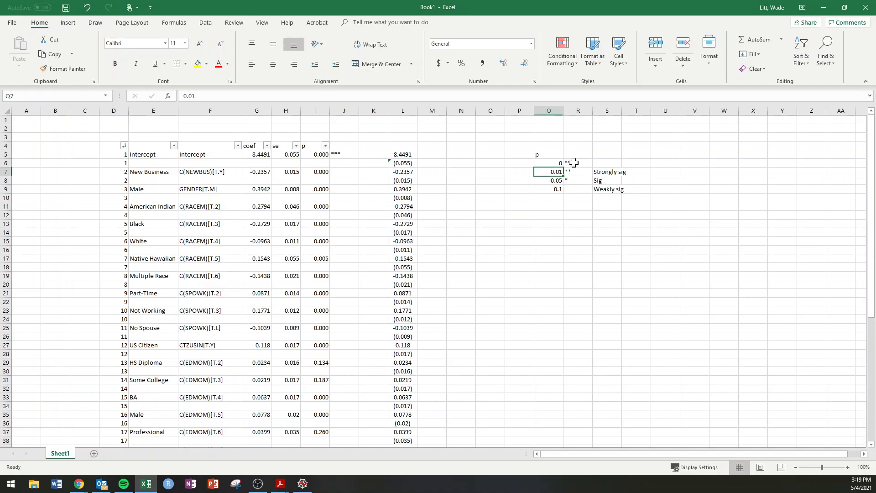
{"action": "left_click", "coordinate": [574, 163]}
{"action": "left_click_drag", "start_coordinate": [557, 171], "coordinate": [578, 173]}
{"action": "left_click", "coordinate": [557, 181]}
{"action": "left_click", "coordinate": [573, 171]}
{"action": "left_click", "coordinate": [558, 182]}
{"action": "left_click", "coordinate": [570, 182]}
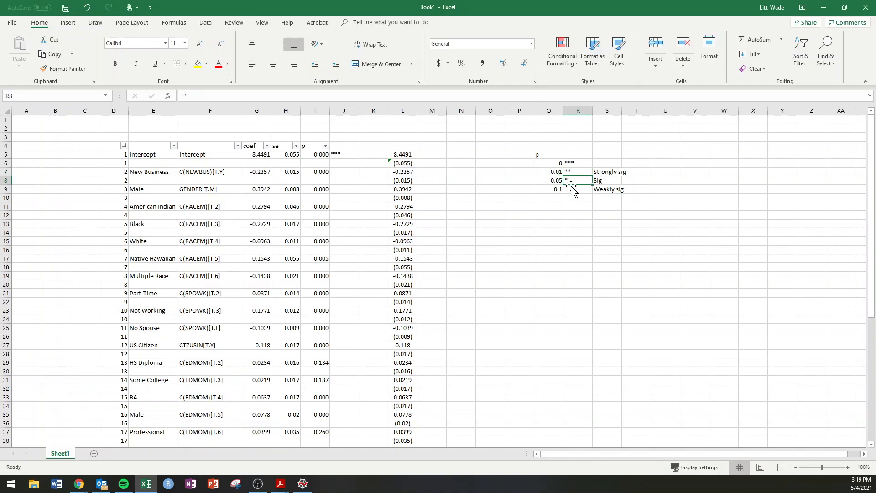
{"action": "left_click", "coordinate": [556, 190]}
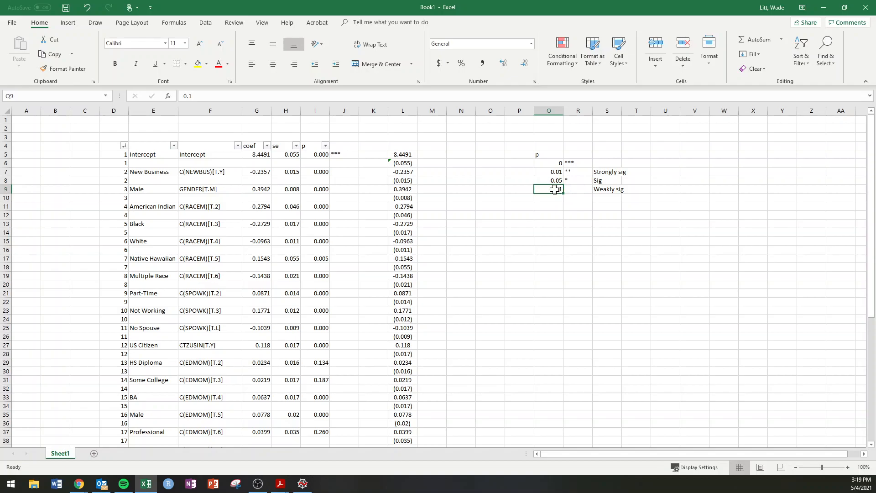
{"action": "left_click", "coordinate": [576, 189]}
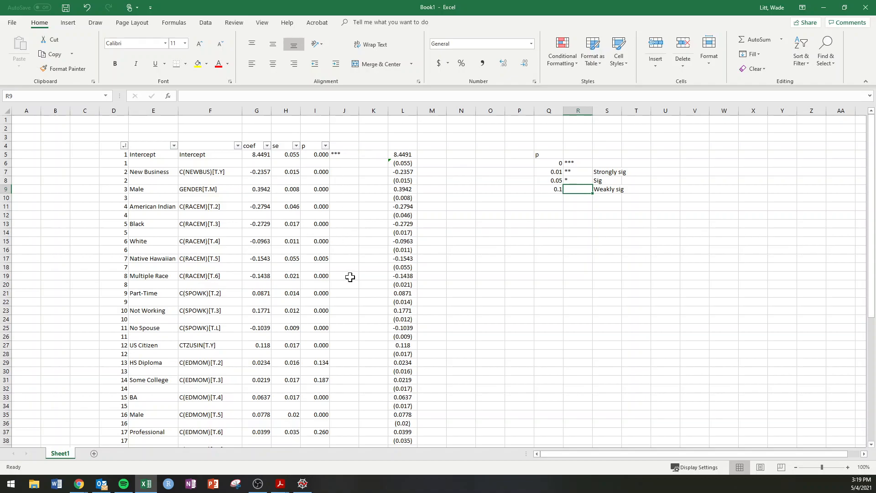
Copy the VLOOKUP formula from J5 to J29 in the HS Diploma row
{"action": "left_click", "coordinate": [343, 156]}
{"action": "key", "text": "ctrl+c"}
{"action": "left_click", "coordinate": [344, 362]}
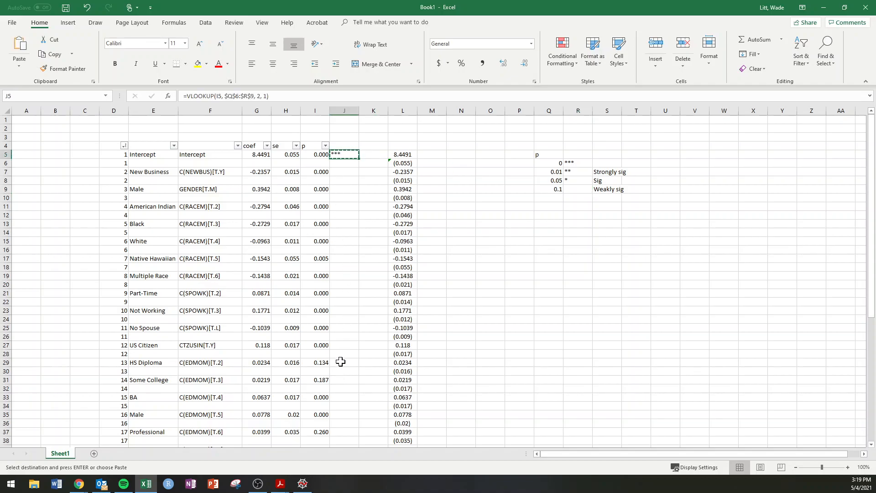
{"action": "key", "text": "ctrl+v"}
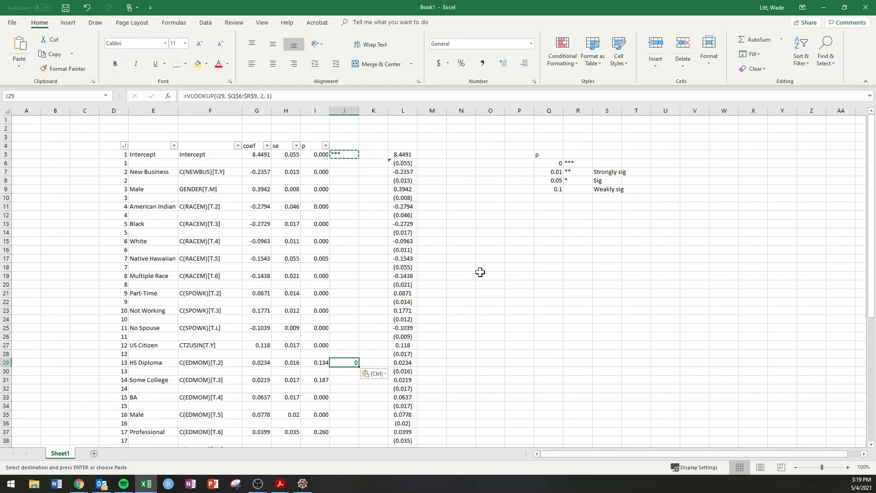
Enter a lone apostrophe in R9 as an empty text symbol for the 0.1 threshold
{"action": "left_click", "coordinate": [579, 189]}
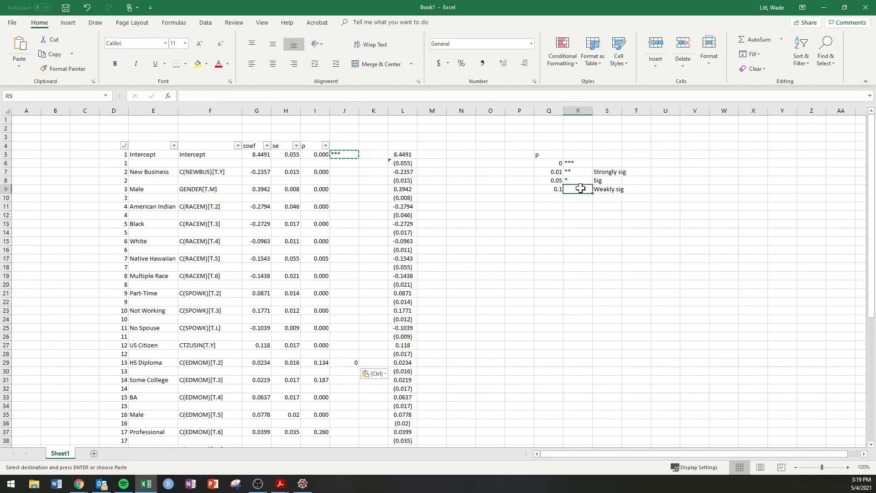
{"action": "type", "text": "'"}
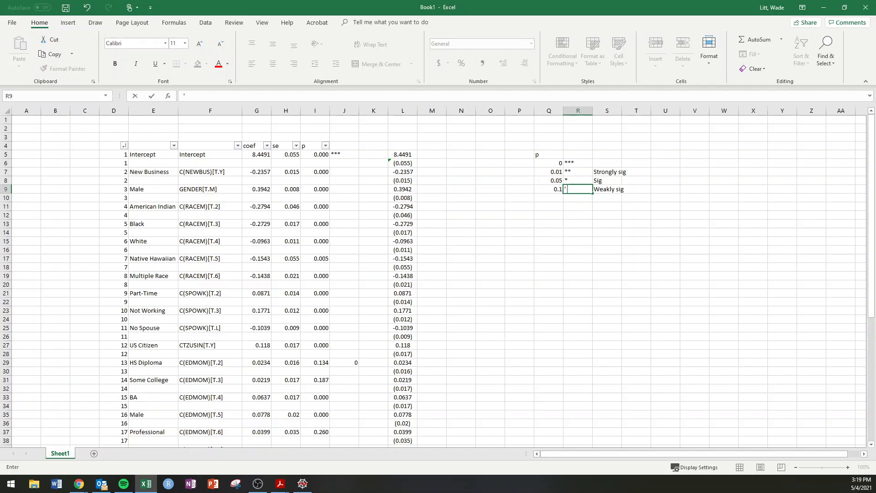
{"action": "key", "text": "Return"}
{"action": "left_click", "coordinate": [579, 188]}
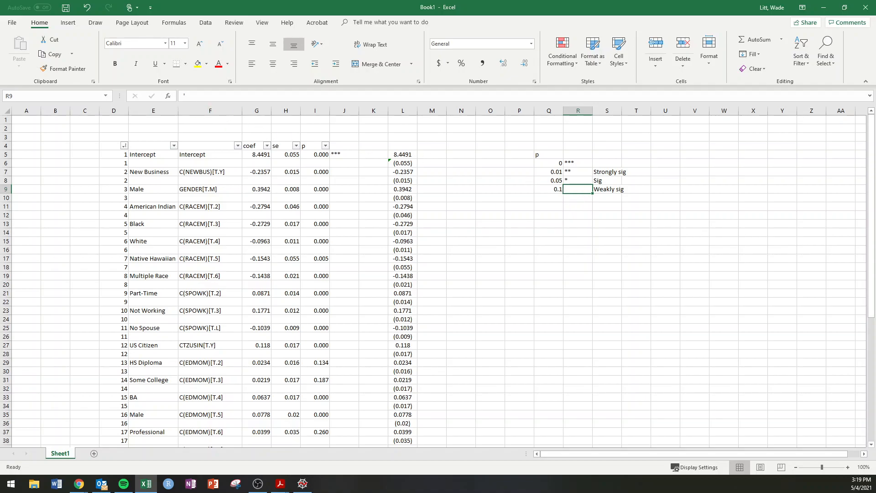
{"action": "left_click", "coordinate": [196, 96]}
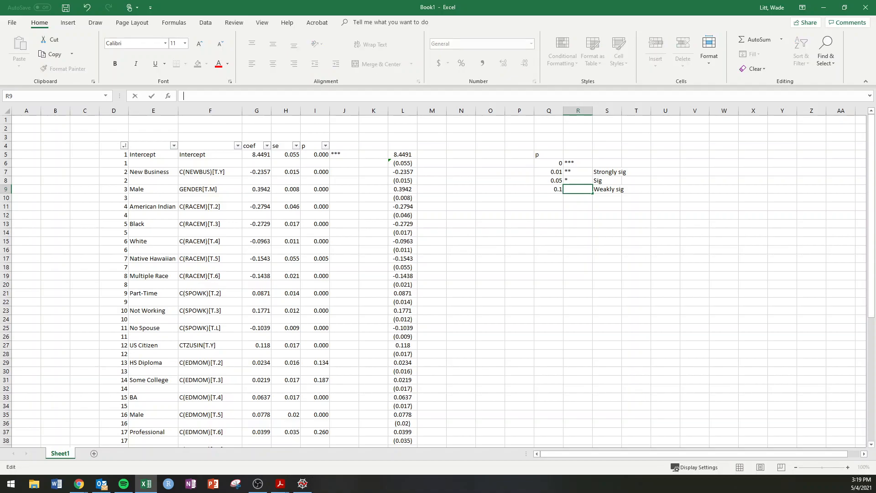
{"action": "key", "text": "Return"}
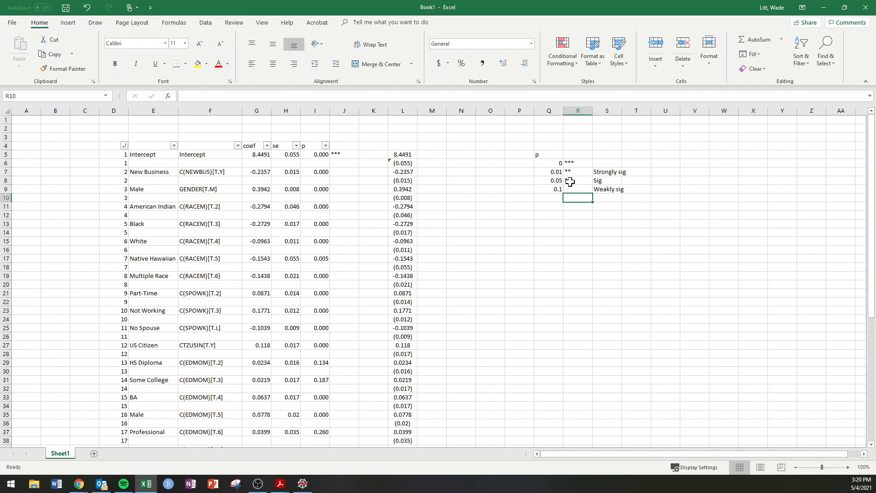
{"action": "left_click", "coordinate": [571, 190]}
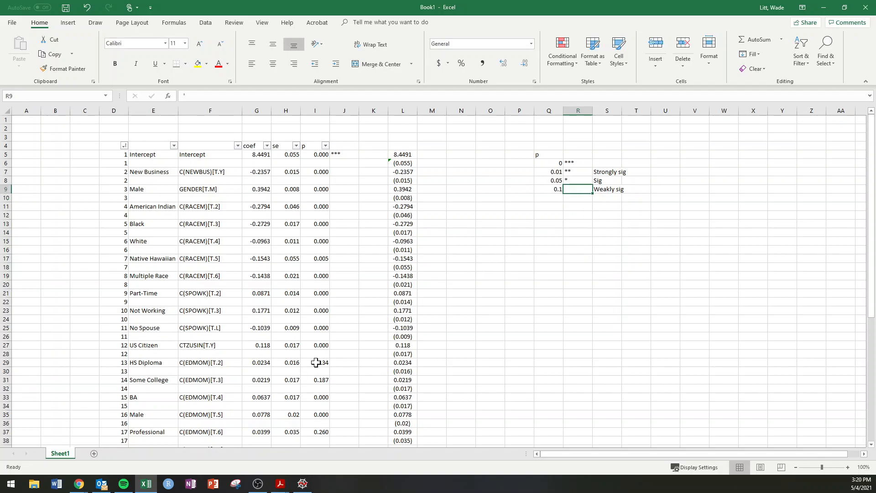
Undo and redo the R9 apostrophe entry to compare its effect on the lookup in J29
{"action": "left_click", "coordinate": [345, 364]}
{"action": "key", "text": "ctrl+z"}
{"action": "key", "text": "ctrl+z"}
{"action": "left_click", "coordinate": [351, 363]}
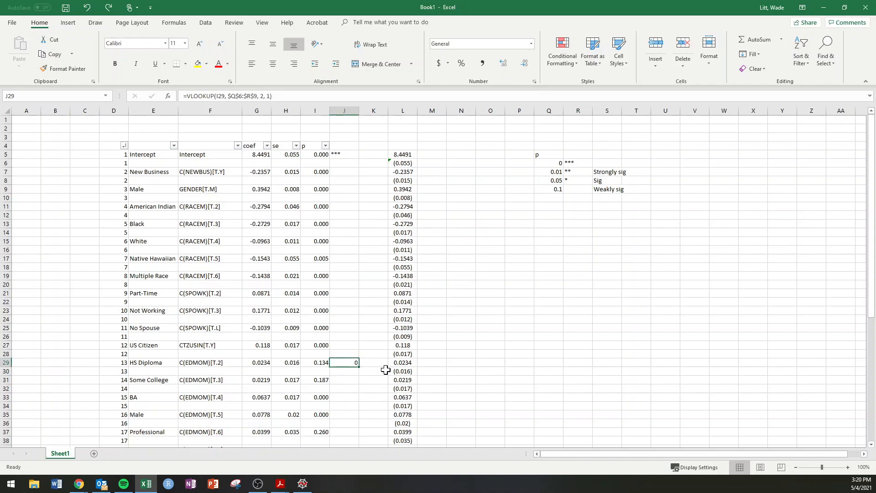
{"action": "key", "text": "ctrl+y"}
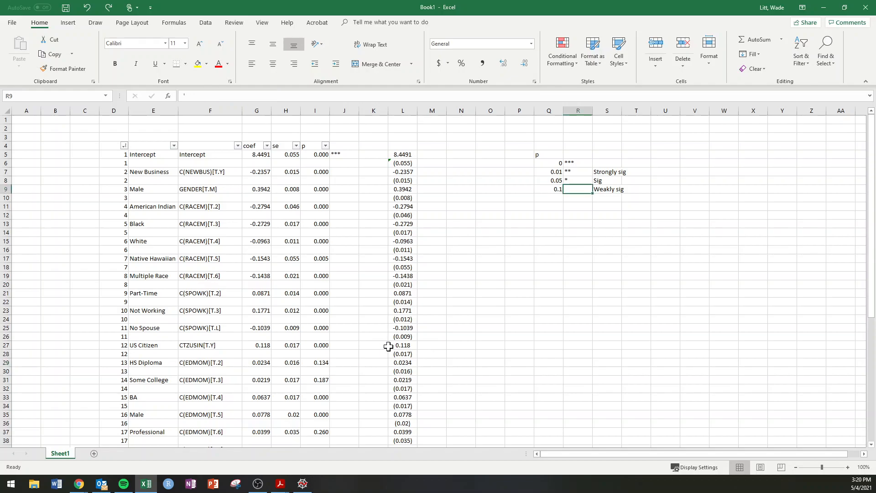
Try filling the J5 VLOOKUP down through J7, including the standard-error row, and undo the fill
{"action": "left_click_drag", "start_coordinate": [349, 155], "coordinate": [344, 161]}
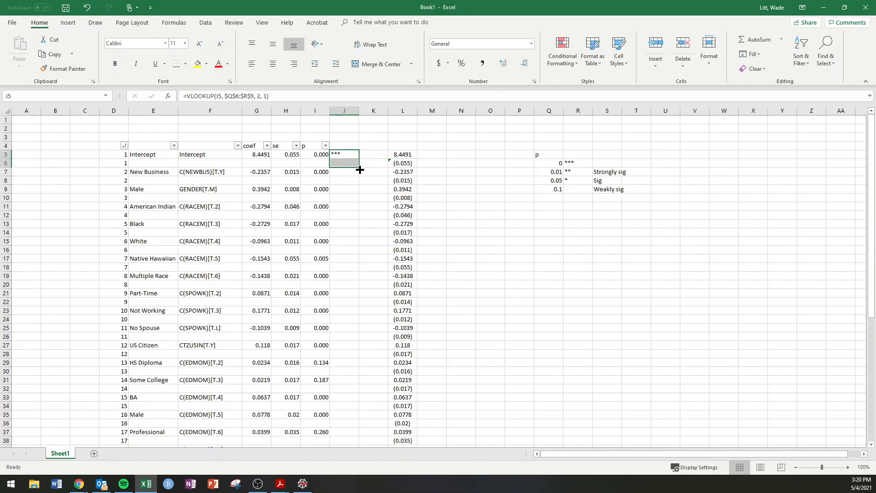
{"action": "mouse_move", "coordinate": [360, 170]}
{"action": "left_mouse_down"}
{"action": "mouse_move", "coordinate": [347, 151]}
{"action": "mouse_move", "coordinate": [360, 162]}
{"action": "mouse_move", "coordinate": [360, 192]}
{"action": "mouse_move", "coordinate": [352, 169]}
{"action": "left_mouse_up"}
{"action": "left_click", "coordinate": [349, 162]}
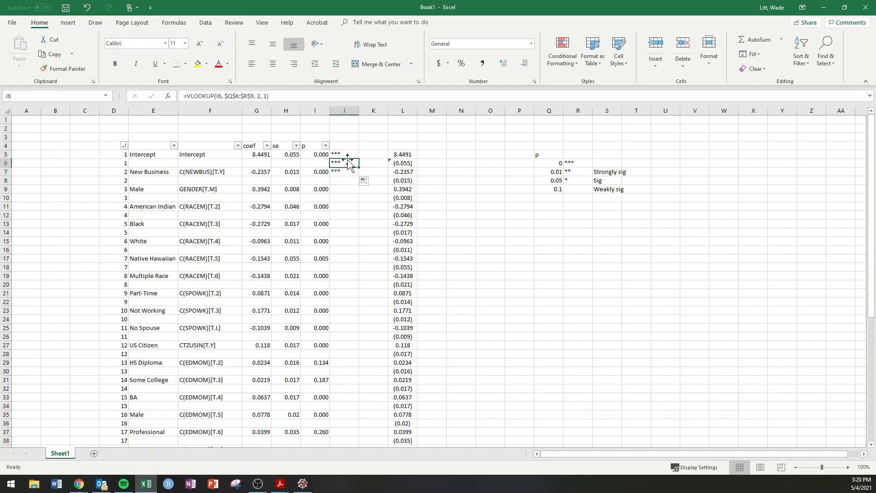
{"action": "left_click", "coordinate": [343, 153]}
{"action": "left_click", "coordinate": [338, 163]}
{"action": "left_click", "coordinate": [350, 154]}
{"action": "key", "text": "ctrl+z"}
Fill the J5:J6 pair, the VLOOKUP plus a blank standard-error row, down column J to row 60
{"action": "left_click", "coordinate": [351, 156]}
{"action": "mouse_move", "coordinate": [345, 155]}
{"action": "left_mouse_down"}
{"action": "mouse_move", "coordinate": [352, 450]}
{"action": "mouse_move", "coordinate": [350, 422]}
{"action": "left_mouse_up"}
{"action": "left_click", "coordinate": [349, 423]}
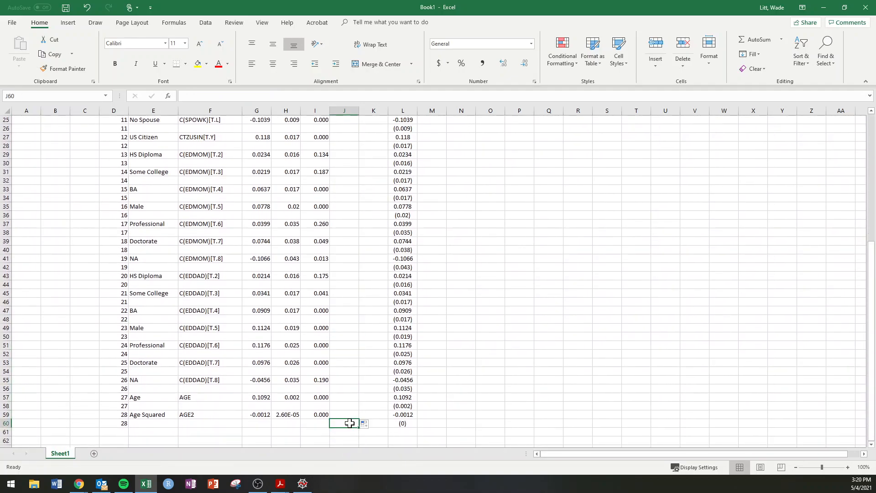
{"action": "left_click", "coordinate": [347, 381]}
{"action": "scroll", "coordinate": [351, 360], "scroll_direction": "up", "scroll_amount": 8}
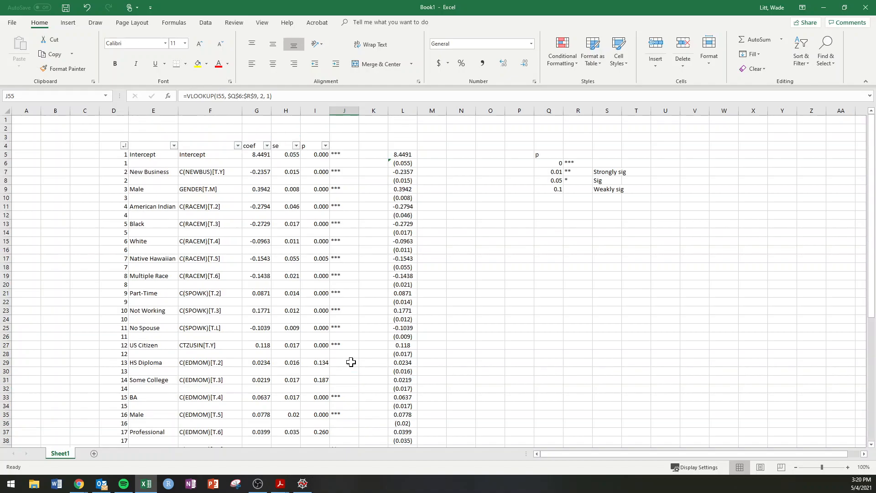
Examine the formulas behind the coefficient cells L5 and L7
{"action": "left_click", "coordinate": [424, 154]}
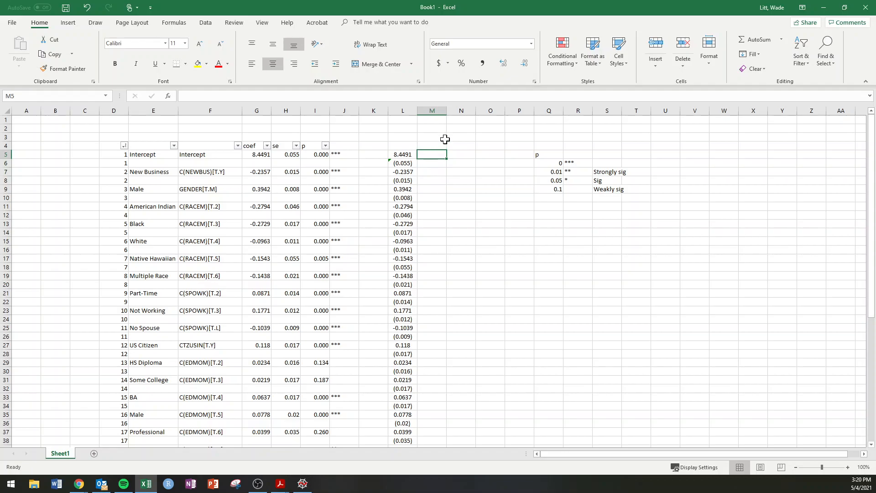
{"action": "left_click", "coordinate": [405, 154]}
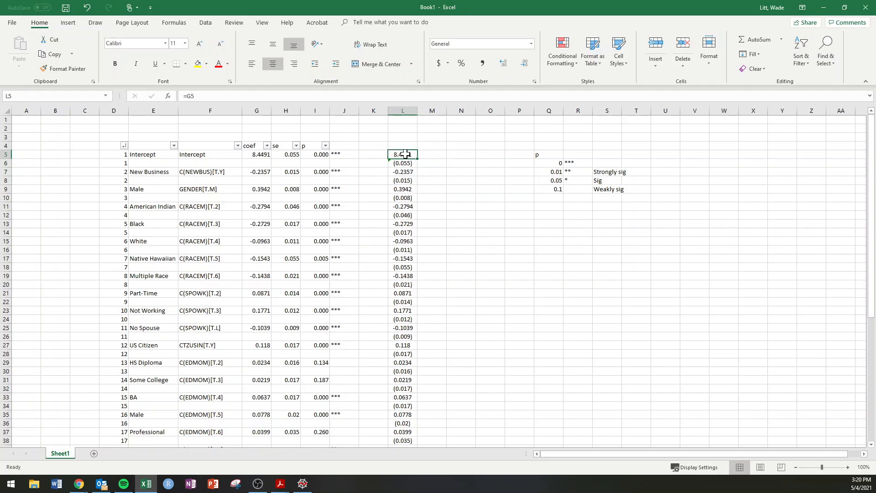
{"action": "left_click", "coordinate": [404, 172]}
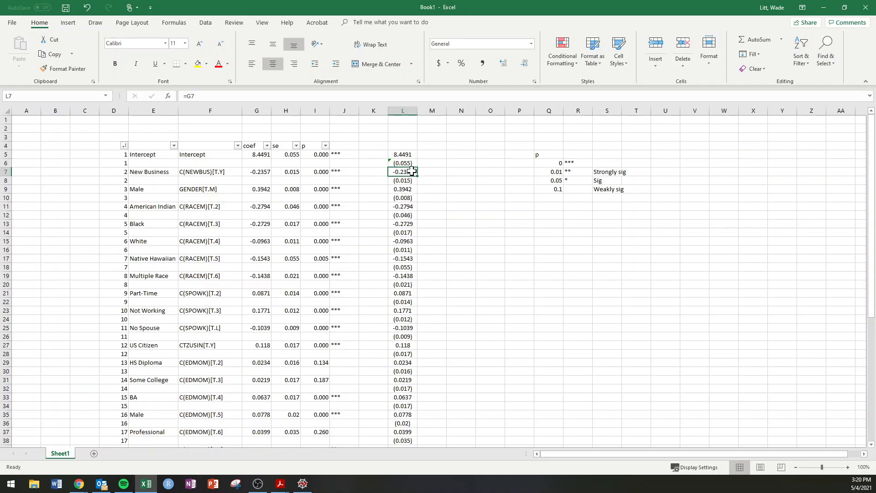
{"action": "left_click", "coordinate": [434, 155]}
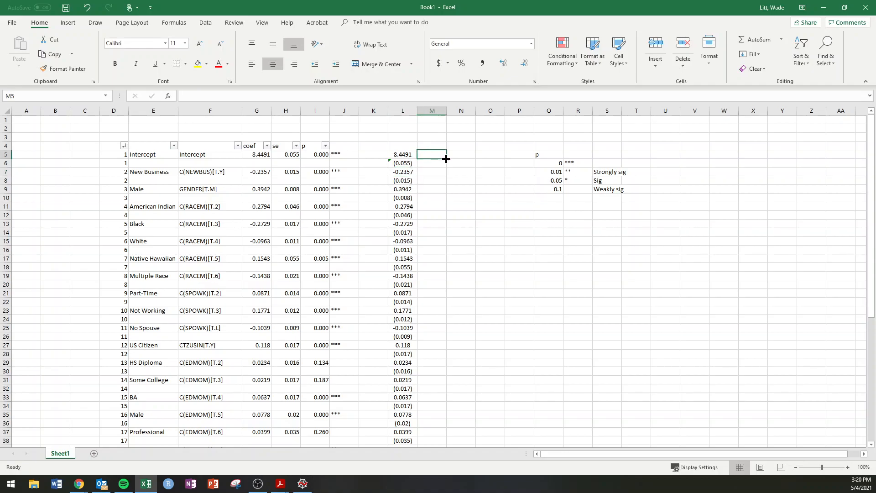
{"action": "left_click", "coordinate": [413, 172]}
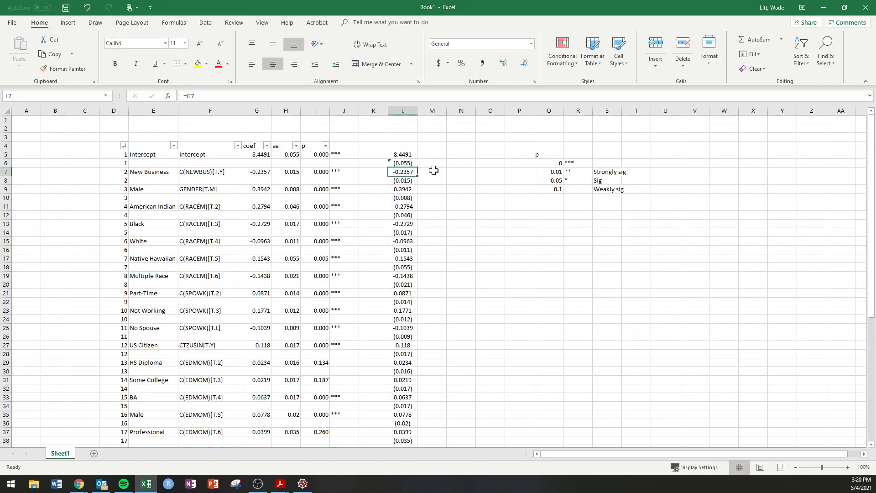
Start a CONCAT formula in M5 with ROUND(L5, 4) as its first argument
{"action": "left_click", "coordinate": [429, 155]}
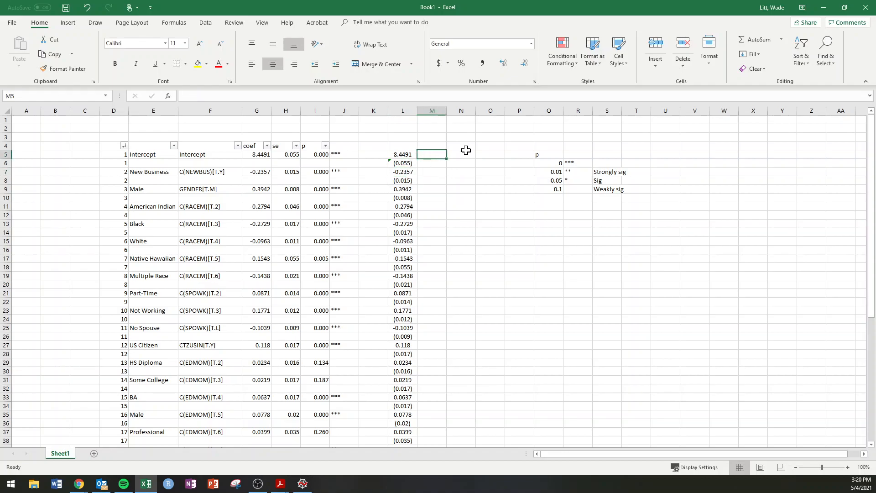
{"action": "type", "text": "=conc"}
{"action": "key", "text": "Tab"}
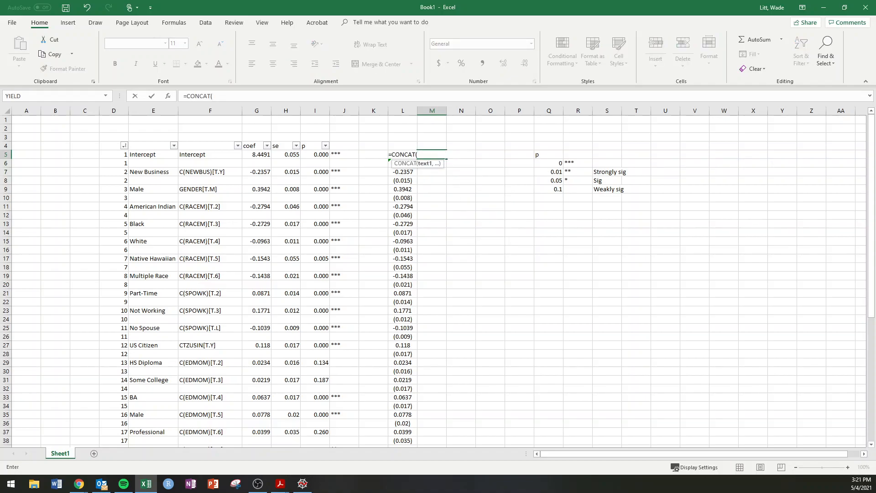
{"action": "key", "text": "Left"}
{"action": "key", "text": "BackSpace"}
{"action": "key", "text": "BackSpace"}
{"action": "type", "text": "round"}
{"action": "key", "text": "Tab"}
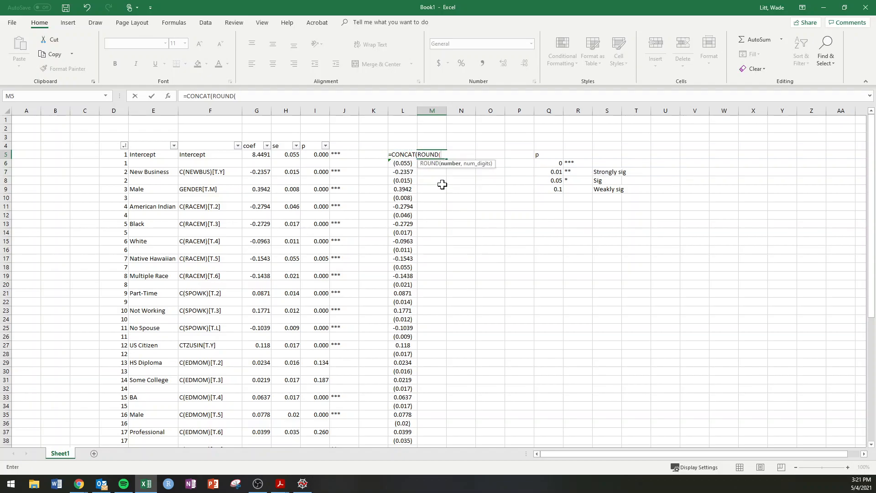
{"action": "key", "text": "Left"}
{"action": "type", "text": ", 4)"}
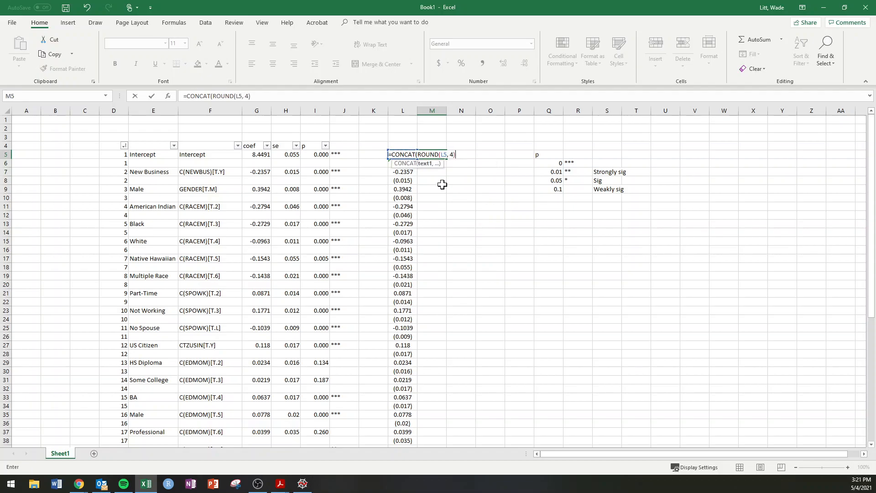
Complete the M5 formula as =CONCAT(ROUND(L5, 4), J5) to append the significance stars to the coefficient
{"action": "type", "text": ", \""}
{"action": "key", "text": "Return"}
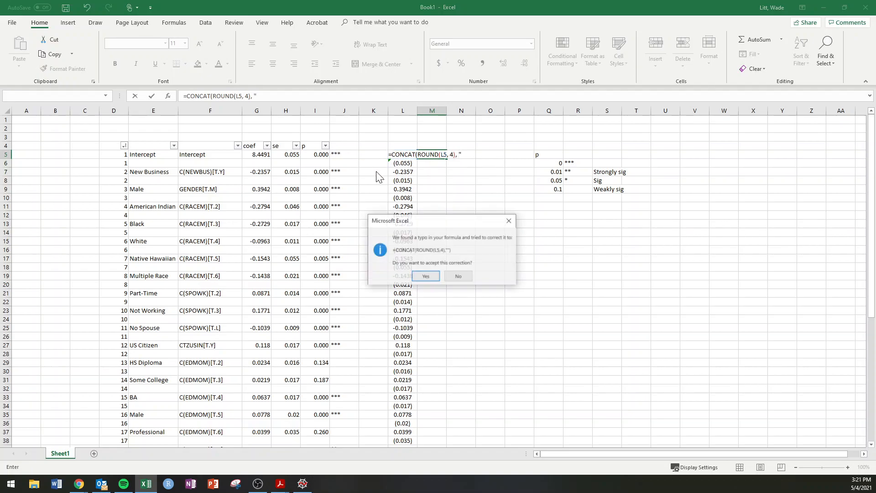
{"action": "key", "text": "Escape"}
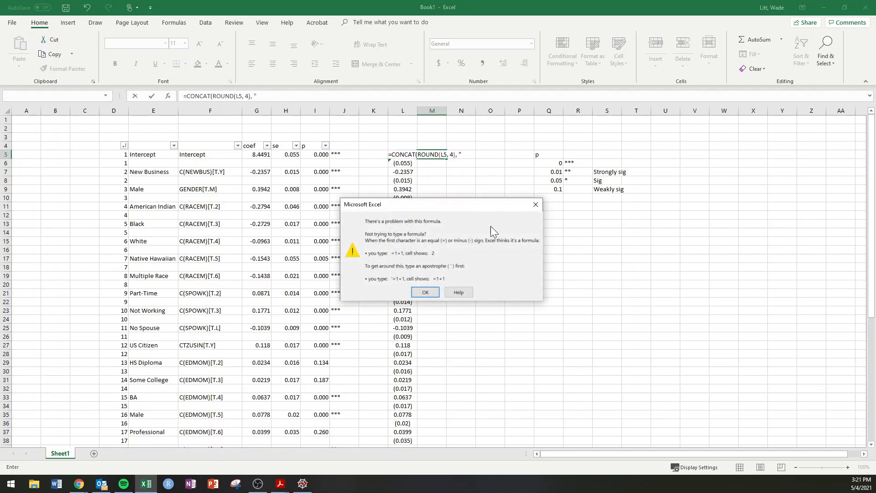
{"action": "left_click", "coordinate": [437, 291]}
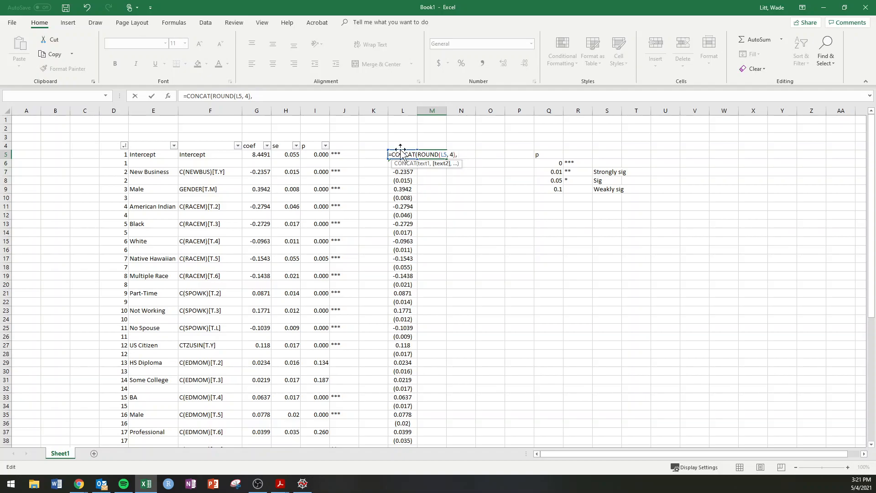
{"action": "left_click", "coordinate": [347, 155]}
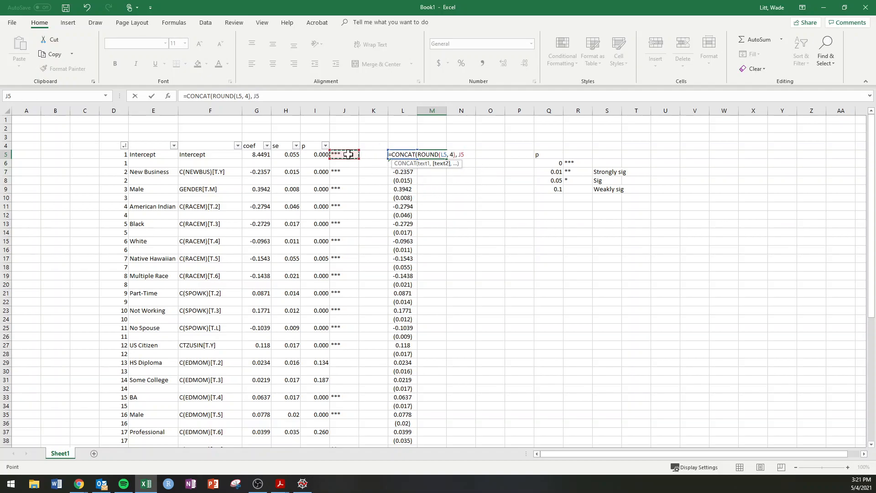
{"action": "key", "text": "Return"}
{"action": "left_click", "coordinate": [438, 154]}
{"action": "key", "text": "Return"}
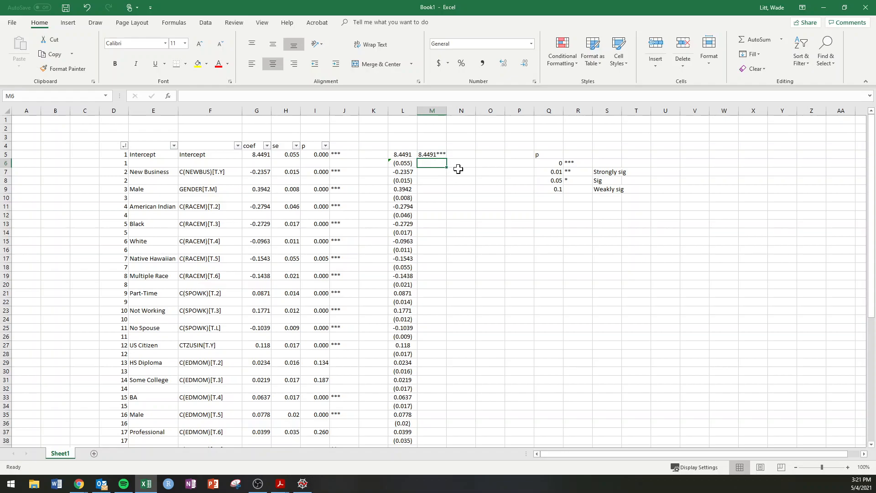
Reference the standard error in M6 with =L6 and fill the M5:M6 formula pair down to row 60
{"action": "type", "text": "="}
{"action": "left_click", "coordinate": [402, 163]}
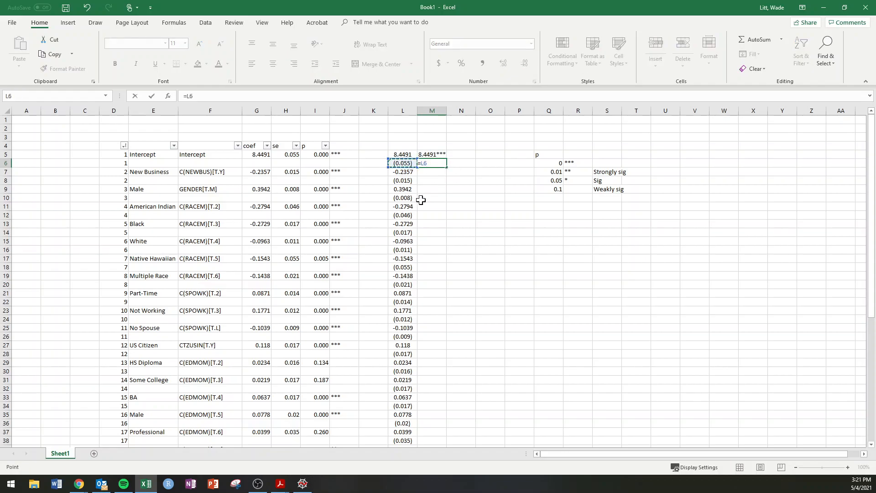
{"action": "key", "text": "Return"}
{"action": "left_click_drag", "start_coordinate": [431, 154], "coordinate": [436, 164]}
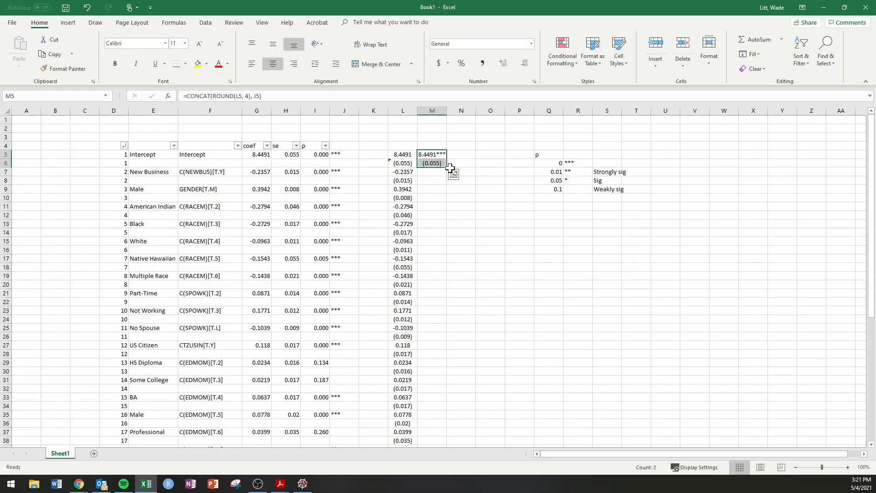
{"action": "double_click", "coordinate": [446, 170]}
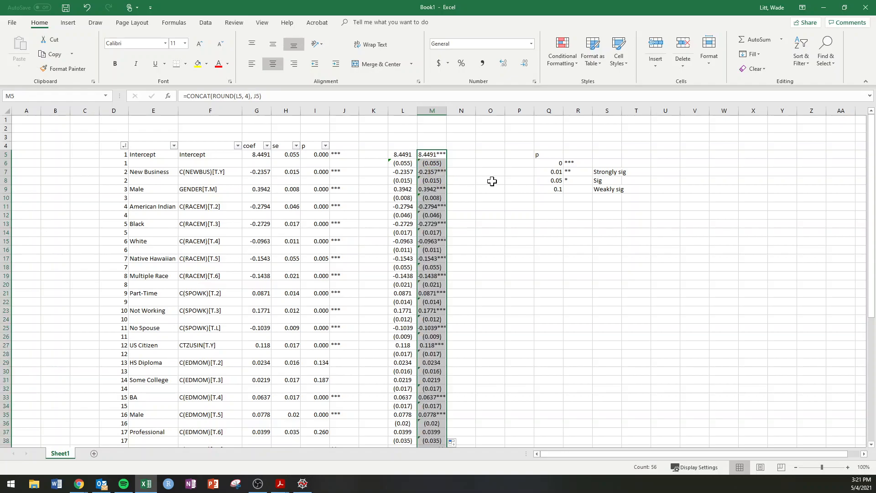
Ignore the inconsistent-formula error for the cells M6:M60
{"action": "left_click", "coordinate": [434, 164]}
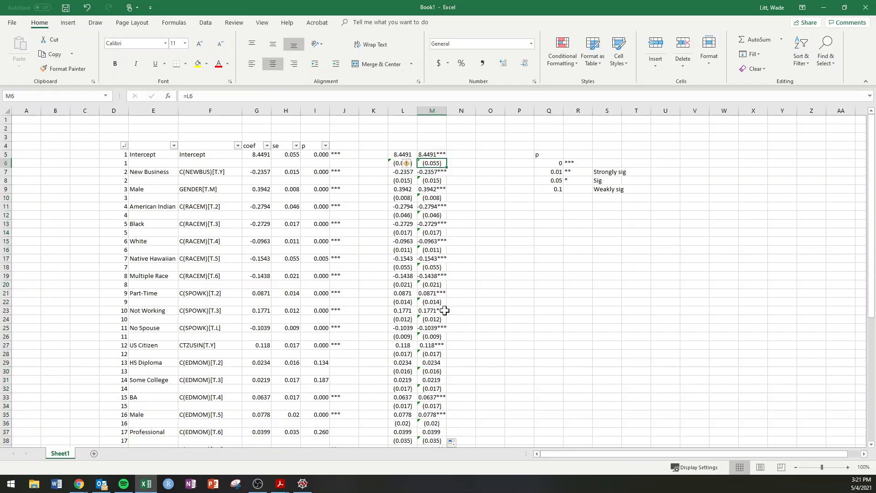
{"action": "scroll", "coordinate": [444, 310], "scroll_direction": "down", "scroll_amount": 12}
{"action": "left_click", "coordinate": [434, 319], "text": "shift"}
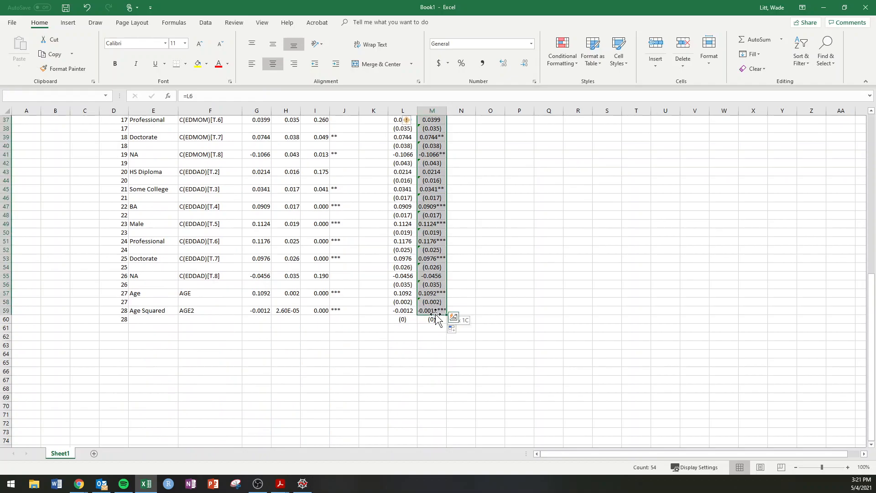
{"action": "left_click_drag", "start_coordinate": [455, 328], "coordinate": [457, 328]}
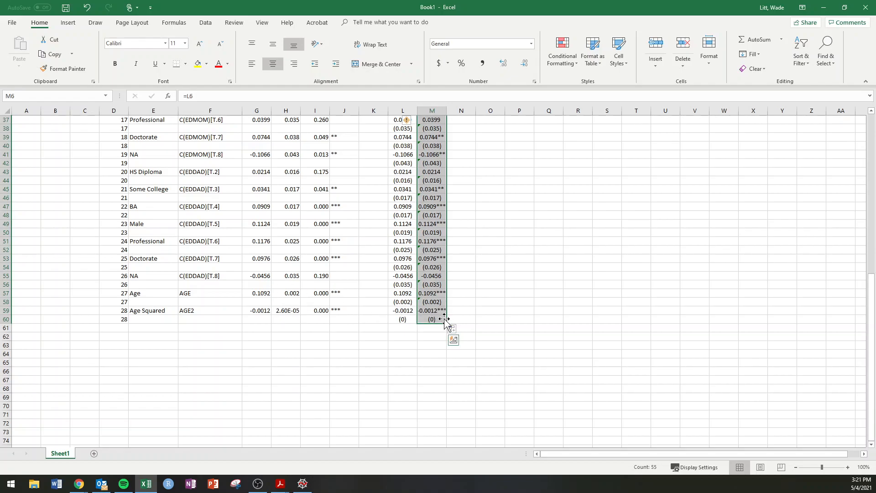
{"action": "scroll", "coordinate": [431, 310], "scroll_direction": "up", "scroll_amount": 12}
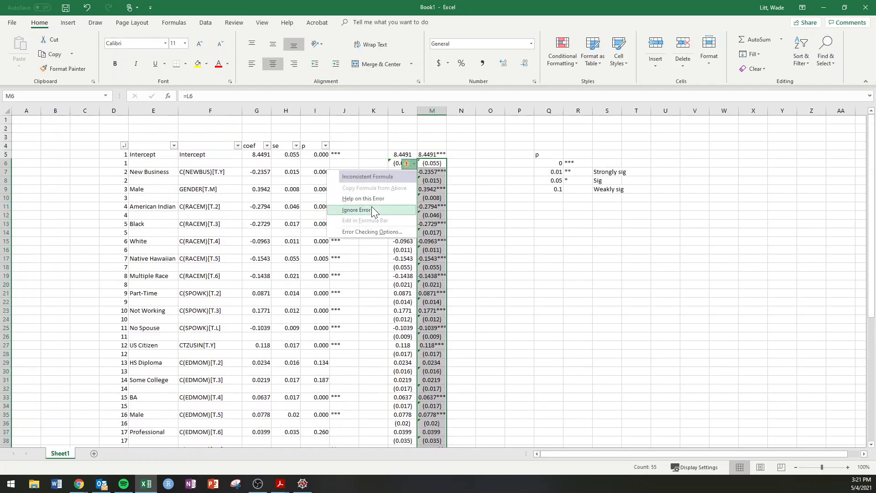
{"action": "left_click", "coordinate": [356, 209]}
{"action": "left_click", "coordinate": [493, 198]}
{"action": "left_click_drag", "start_coordinate": [432, 145], "coordinate": [466, 430]}
{"action": "scroll", "coordinate": [451, 296], "scroll_direction": "up", "scroll_amount": 2}
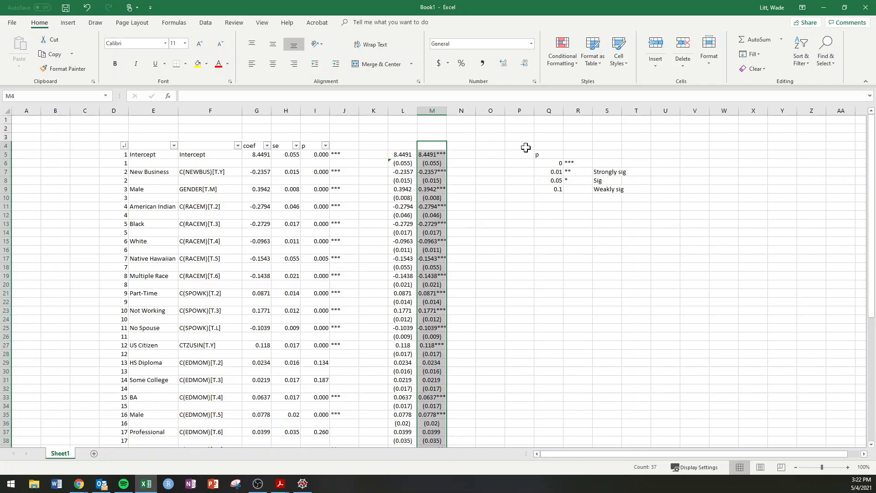
{"action": "left_click_drag", "start_coordinate": [539, 153], "coordinate": [607, 188]}
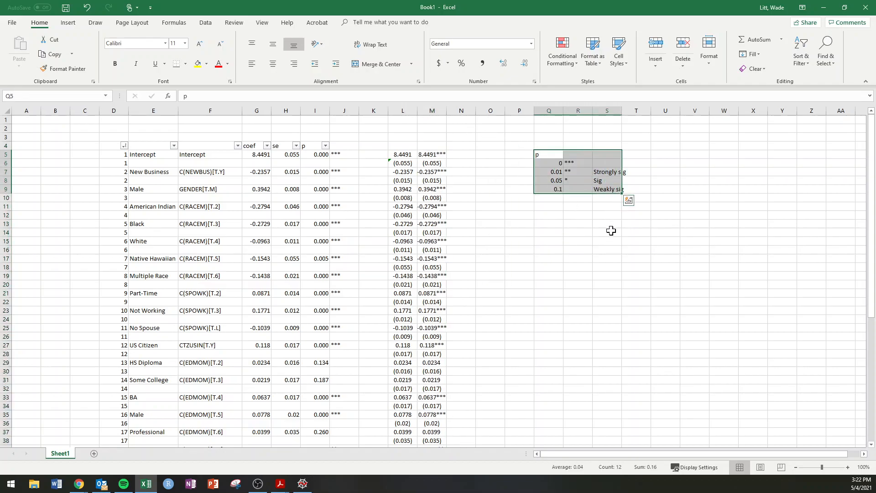
{"action": "left_click", "coordinate": [424, 110]}
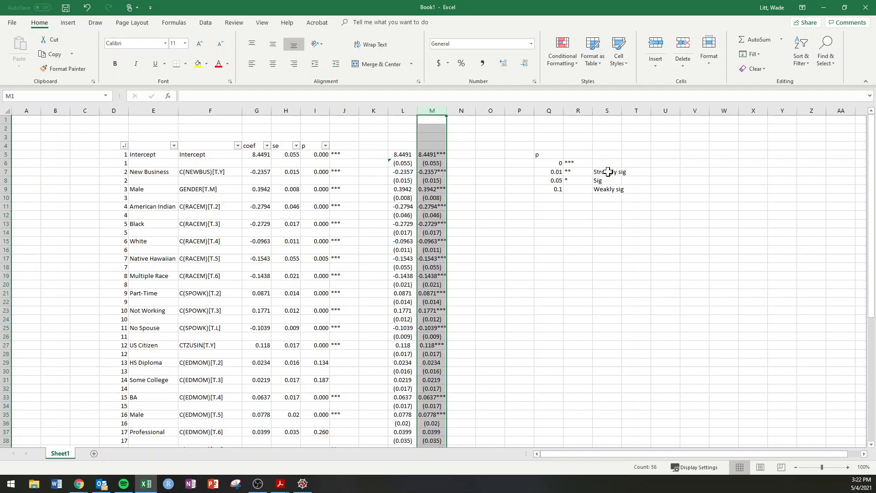
Copy the significance lookup table Q5:S10 and paste it at R70, below the last regression row
{"action": "left_click_drag", "start_coordinate": [540, 155], "coordinate": [606, 199]}
{"action": "key", "text": "ctrl+c"}
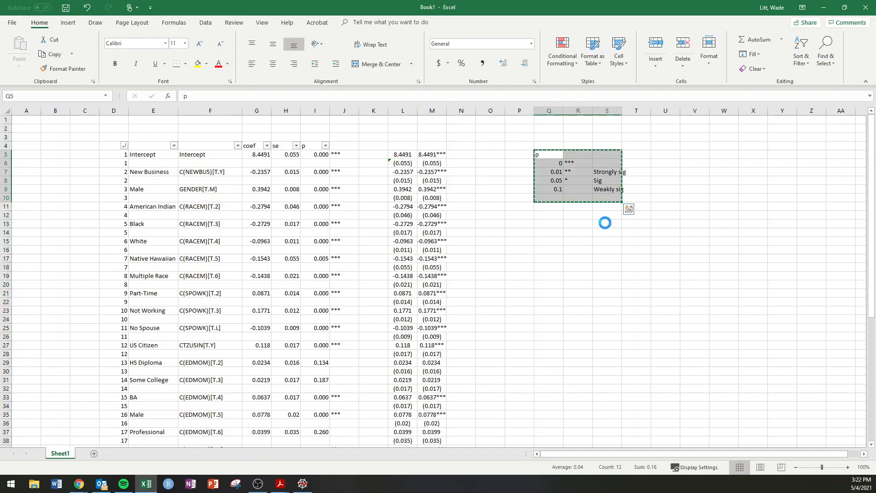
{"action": "scroll", "coordinate": [638, 389], "scroll_direction": "down", "scroll_amount": 10}
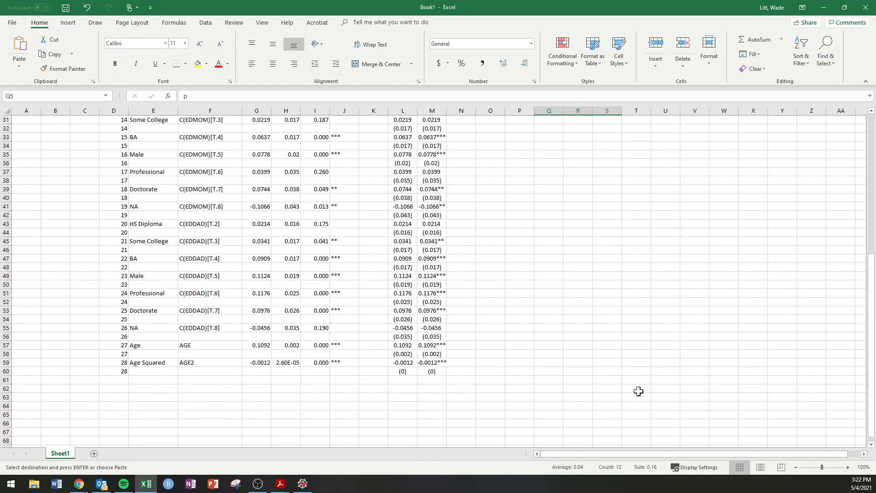
{"action": "scroll", "coordinate": [638, 392], "scroll_direction": "down", "scroll_amount": 3}
{"action": "left_click", "coordinate": [587, 380]}
{"action": "key", "text": "Return"}
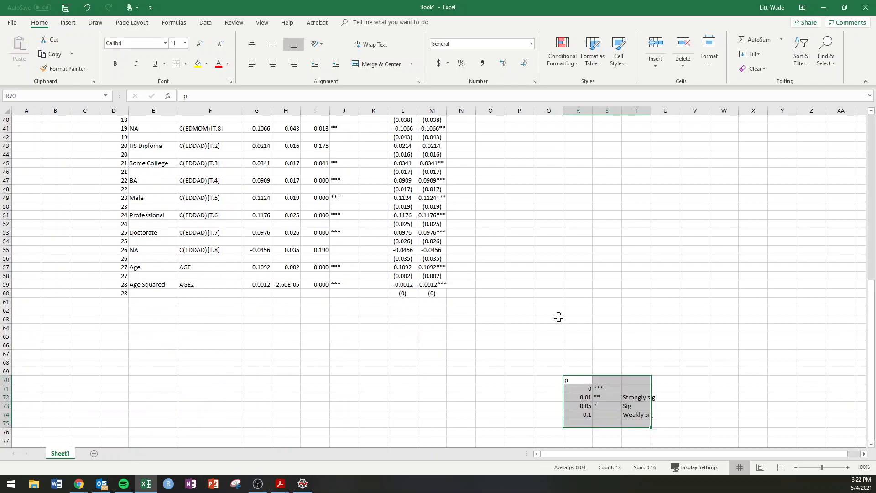
Hide column L, which holds the coefficients without significance stars
{"action": "scroll", "coordinate": [558, 317], "scroll_direction": "up", "scroll_amount": 13}
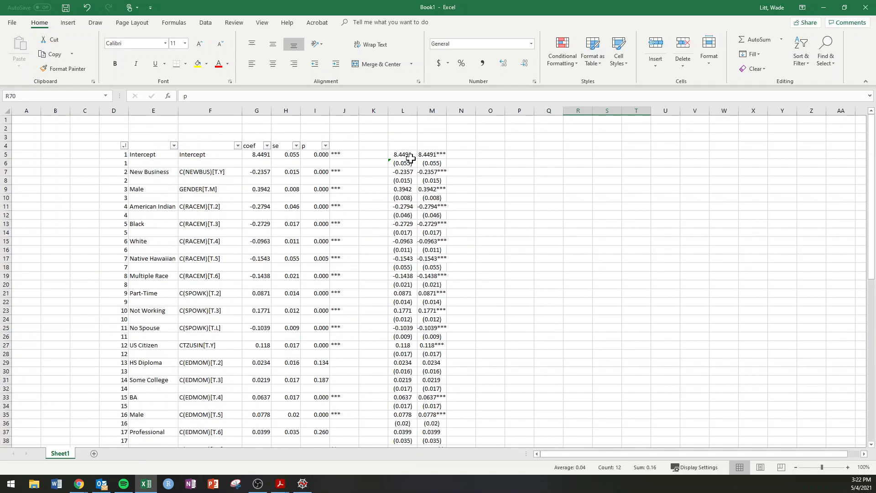
{"action": "right_click", "coordinate": [403, 111]}
{"action": "key", "text": "h"}
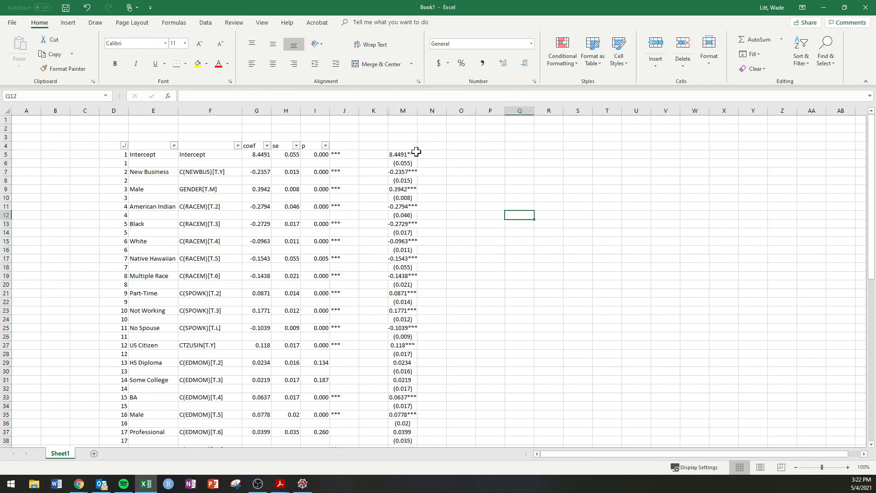
{"action": "left_click_drag", "start_coordinate": [402, 154], "coordinate": [431, 423]}
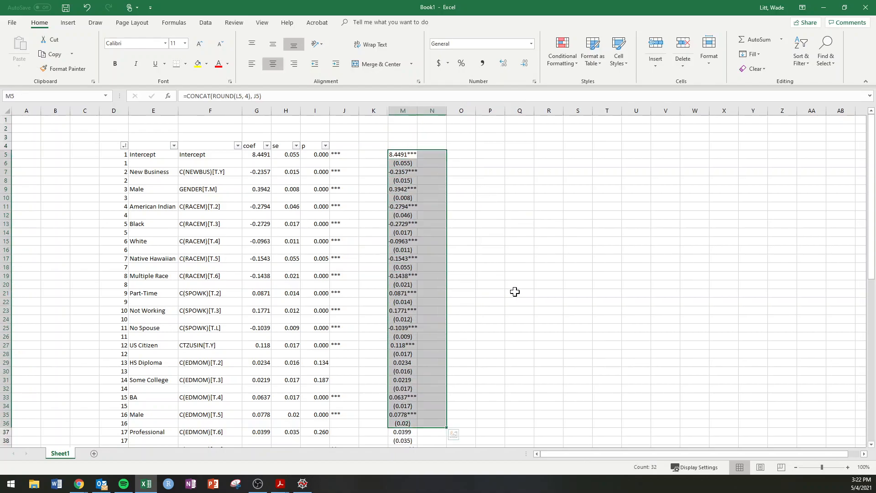
{"action": "left_click", "coordinate": [510, 291]}
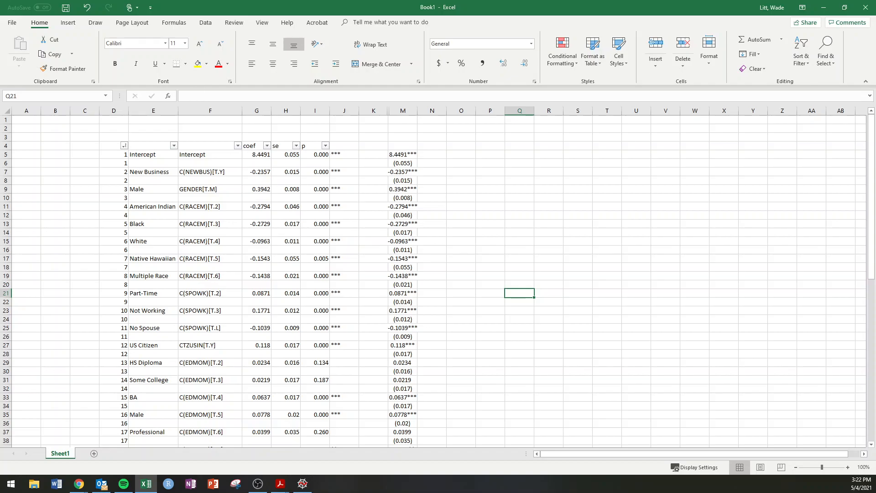
{"action": "left_click_drag", "start_coordinate": [197, 105], "coordinate": [373, 109]}
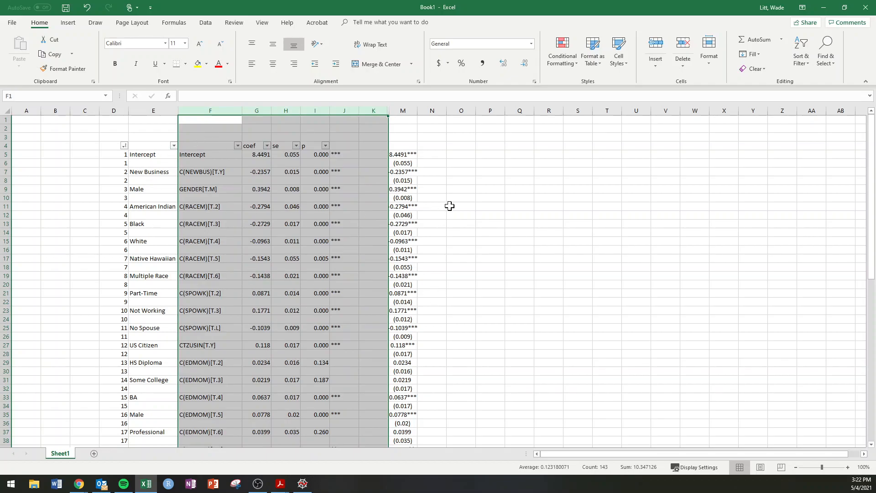
Copy the starred coefficients and standard errors in M5:M61 and paste them as values at F5 of a new sheet
{"action": "left_click", "coordinate": [403, 155]}
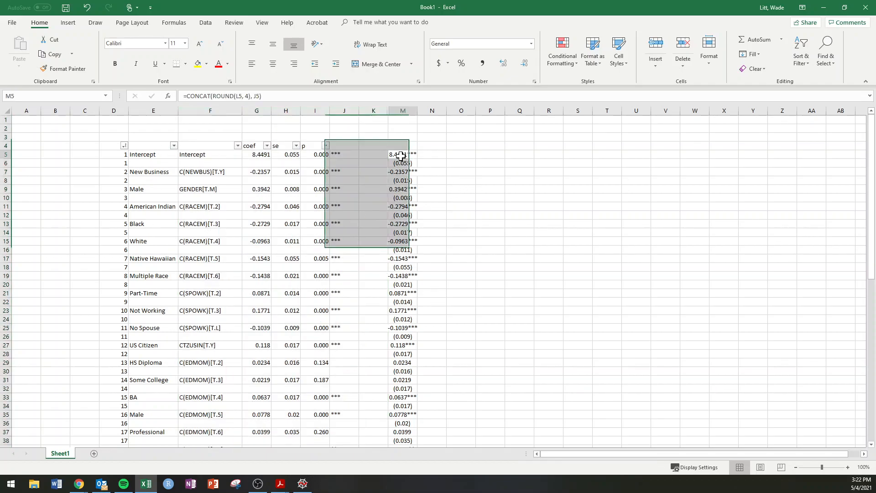
{"action": "scroll", "coordinate": [413, 313], "scroll_direction": "down", "scroll_amount": 8}
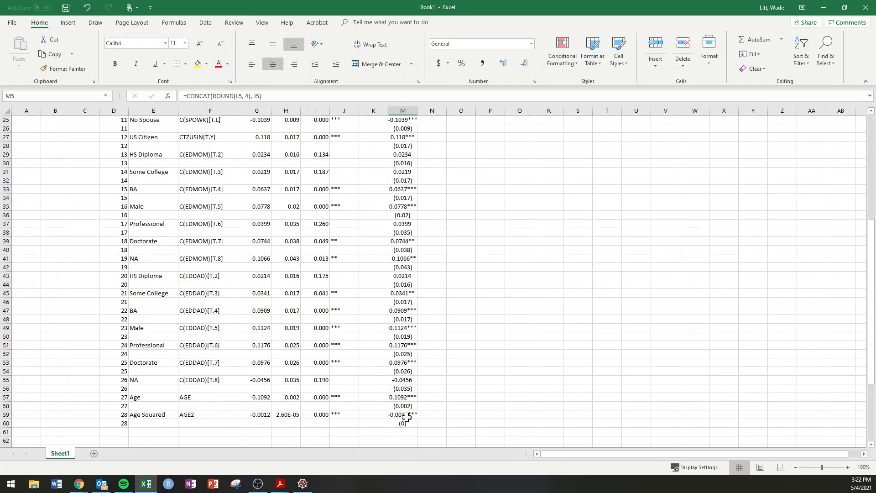
{"action": "left_click", "coordinate": [404, 429], "text": "shift"}
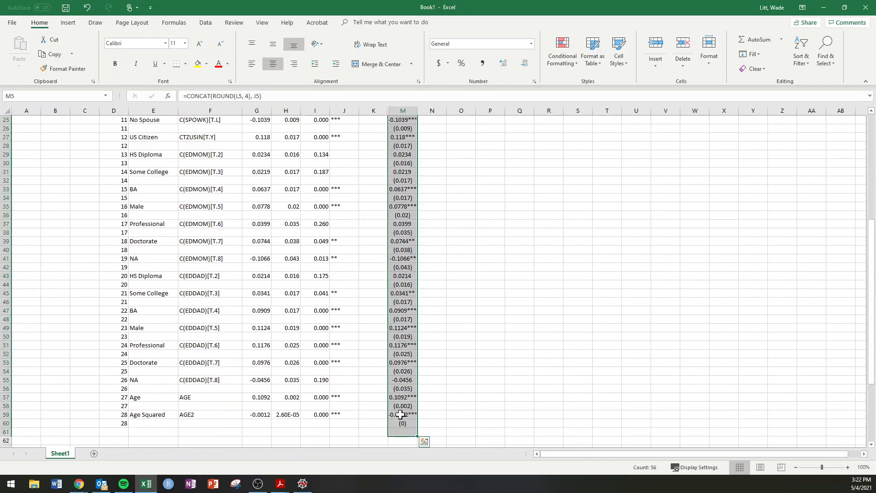
{"action": "key", "text": "ctrl+c"}
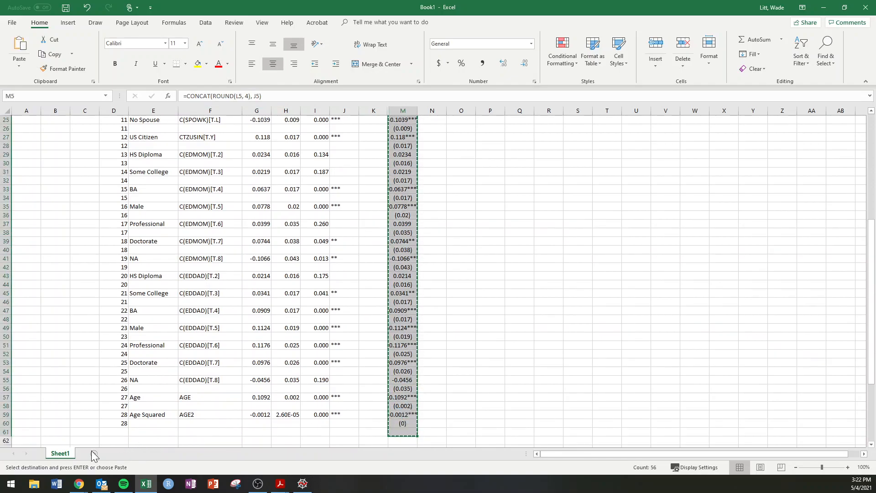
{"action": "key", "text": "shift+F11"}
{"action": "left_click", "coordinate": [180, 154]}
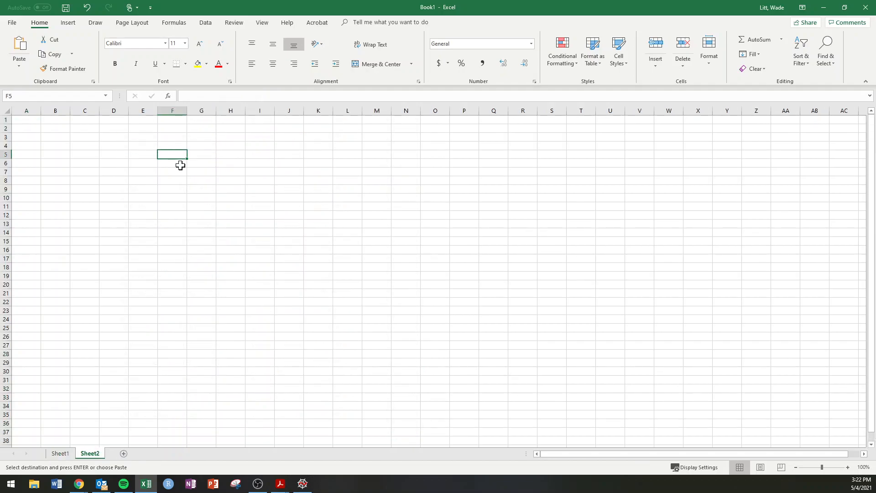
{"action": "left_click", "coordinate": [19, 67]}
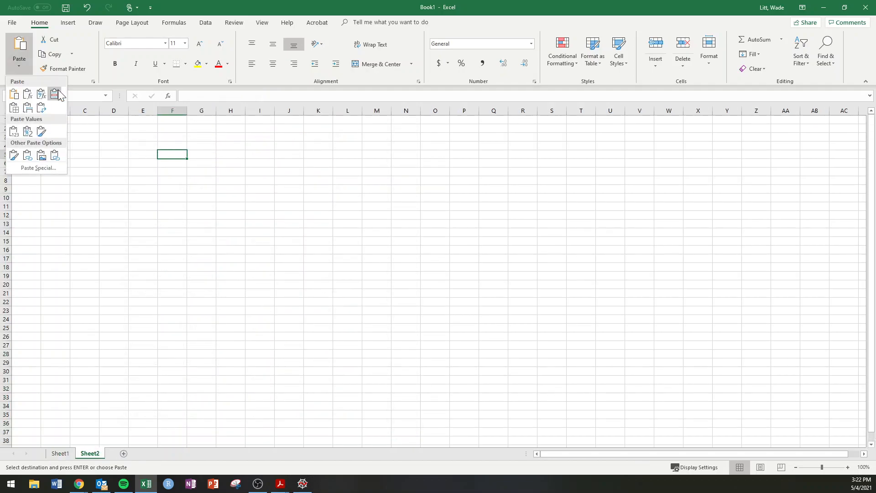
{"action": "left_click", "coordinate": [14, 131]}
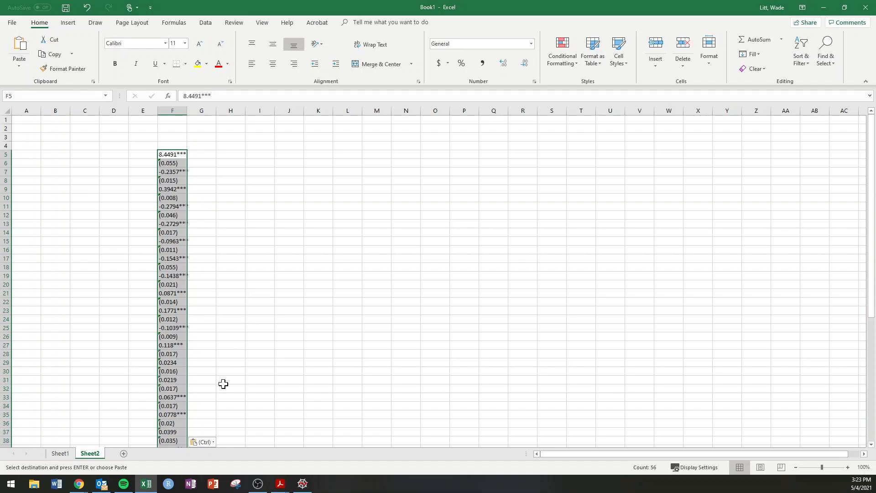
Copy the variable labels in E5:E60 of Sheet1 and paste them as values at E5 of Sheet2
{"action": "left_click", "coordinate": [61, 453]}
{"action": "scroll", "coordinate": [260, 243], "scroll_direction": "up", "scroll_amount": 5}
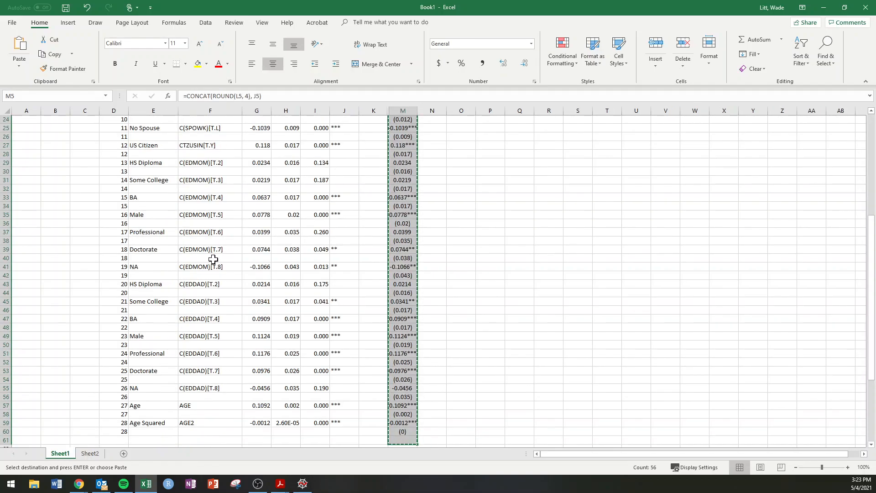
{"action": "left_click", "coordinate": [149, 153]}
{"action": "scroll", "coordinate": [143, 307], "scroll_direction": "down", "scroll_amount": 8}
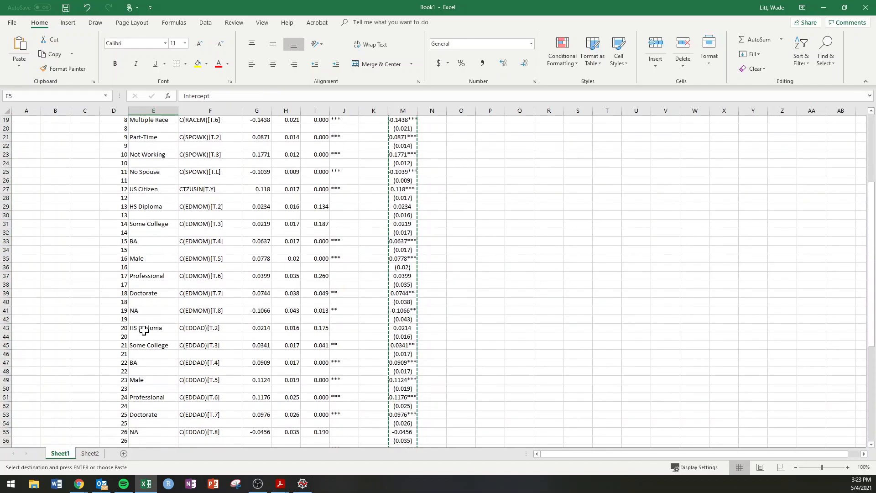
{"action": "left_click", "coordinate": [151, 423], "text": "shift"}
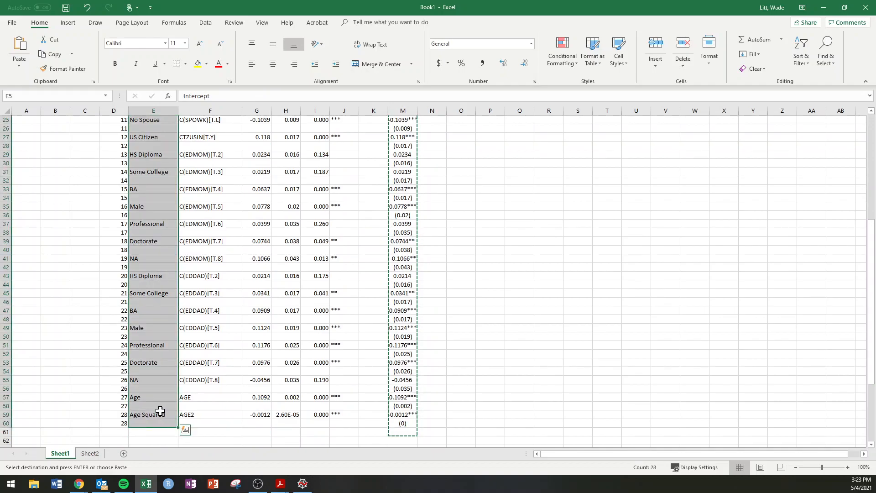
{"action": "key", "text": "ctrl+c"}
{"action": "scroll", "coordinate": [137, 438], "scroll_direction": "up", "scroll_amount": 8}
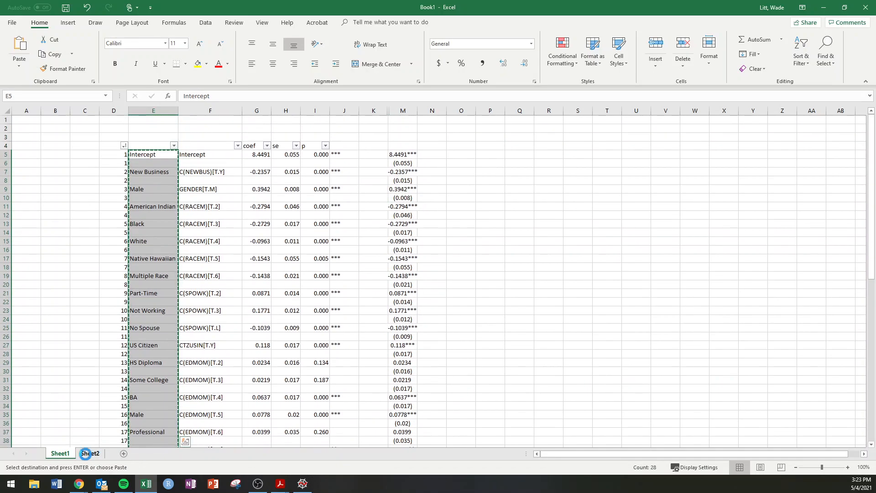
{"action": "left_click", "coordinate": [90, 453]}
{"action": "left_click", "coordinate": [143, 154]}
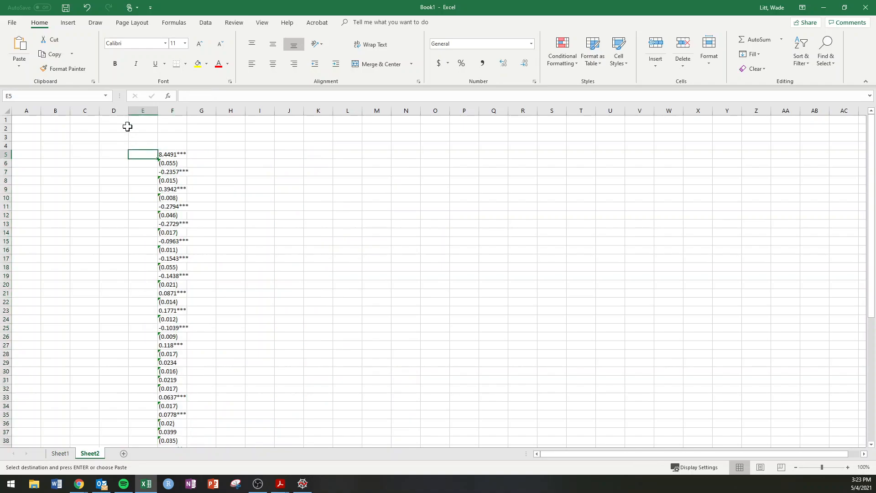
{"action": "left_click", "coordinate": [18, 67]}
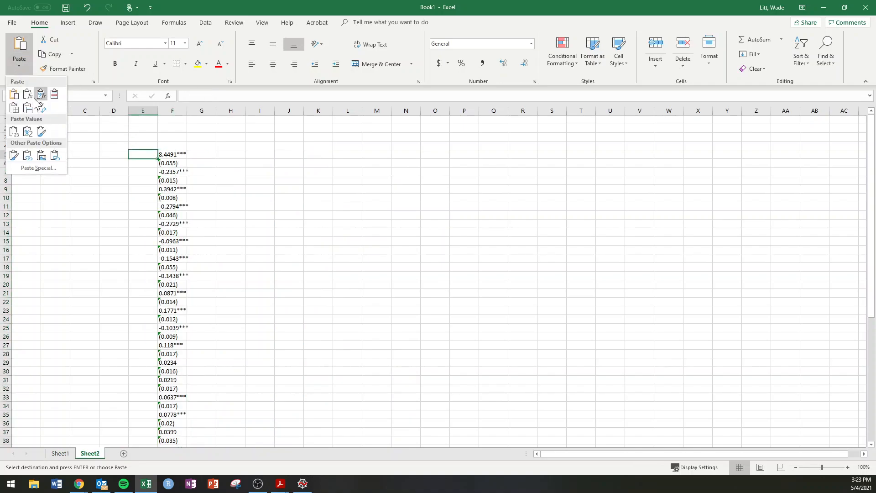
{"action": "left_click", "coordinate": [14, 133]}
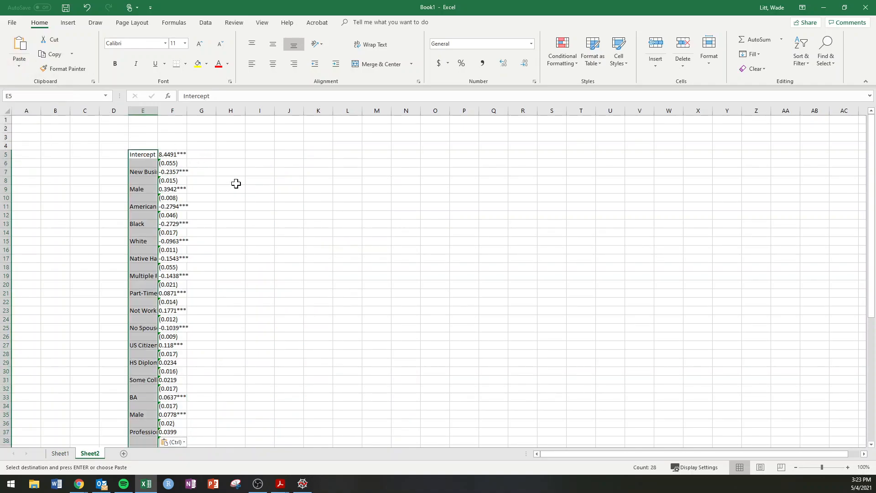
{"action": "scroll", "coordinate": [225, 276], "scroll_direction": "down", "scroll_amount": 8}
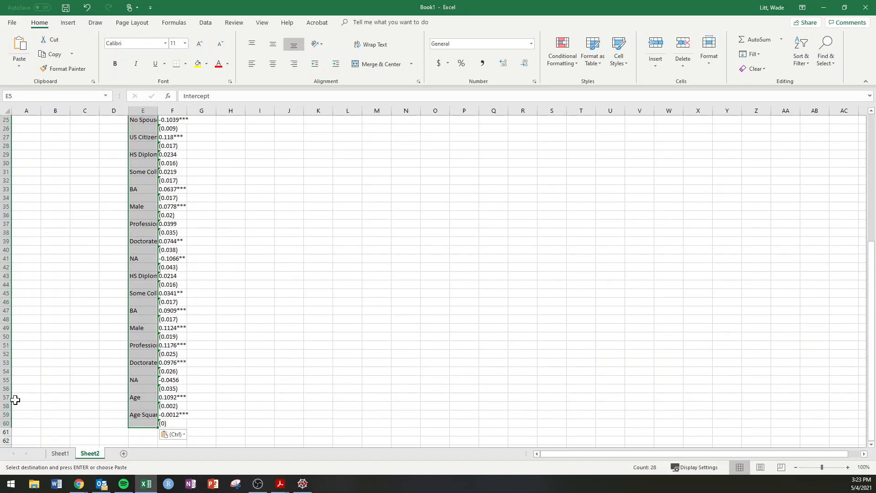
{"action": "left_click_drag", "start_coordinate": [2, 399], "coordinate": [12, 417]}
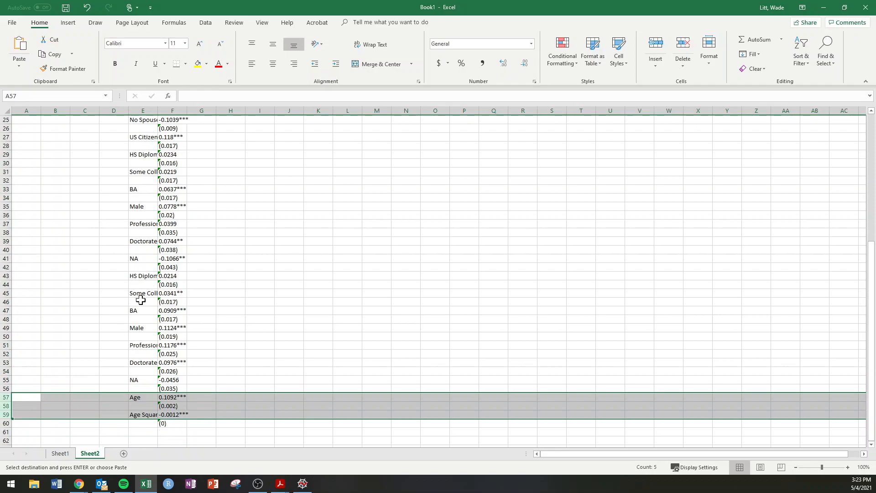
{"action": "scroll", "coordinate": [152, 251], "scroll_direction": "up", "scroll_amount": 7}
{"action": "scroll", "coordinate": [152, 251], "scroll_direction": "up", "scroll_amount": 1}
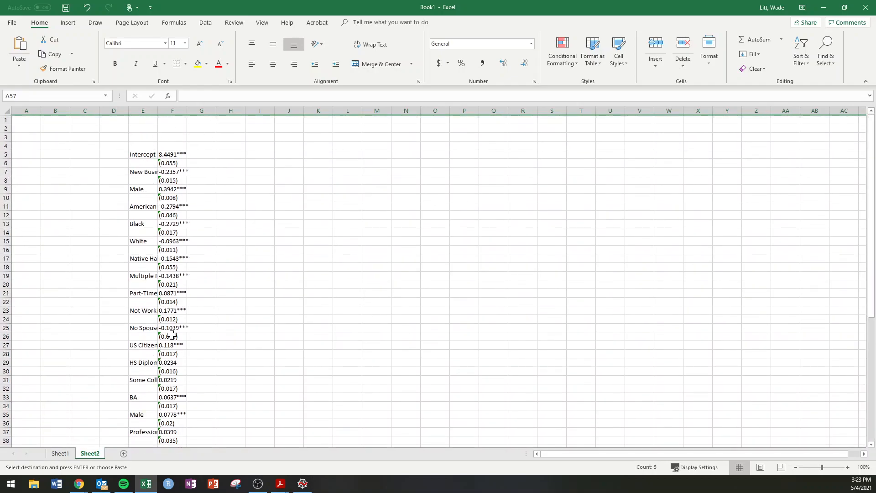
Ignore the number-stored-as-text errors for the pasted results in F6:F60
{"action": "left_click_drag", "start_coordinate": [176, 156], "coordinate": [174, 163]}
{"action": "scroll", "coordinate": [176, 246], "scroll_direction": "down", "scroll_amount": 4}
{"action": "scroll", "coordinate": [170, 188], "scroll_direction": "up", "scroll_amount": 4}
{"action": "left_click", "coordinate": [173, 165]}
{"action": "scroll", "coordinate": [180, 347], "scroll_direction": "down", "scroll_amount": 9}
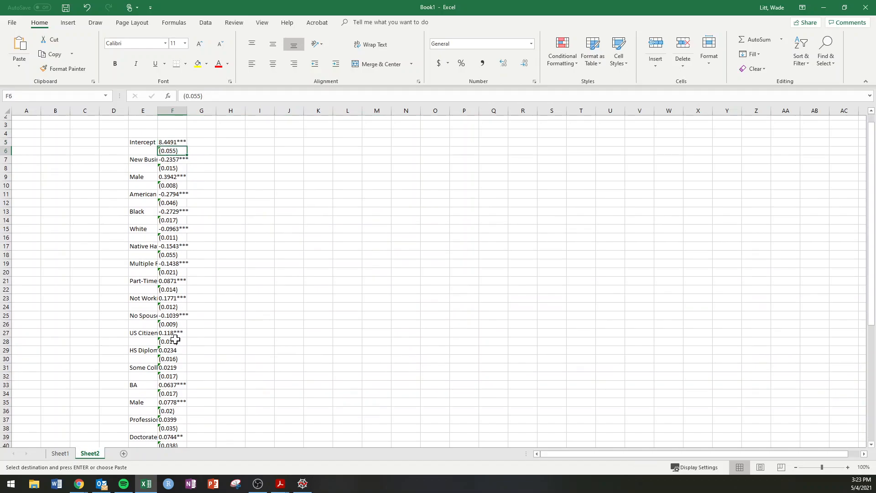
{"action": "left_click", "coordinate": [175, 398], "text": "shift"}
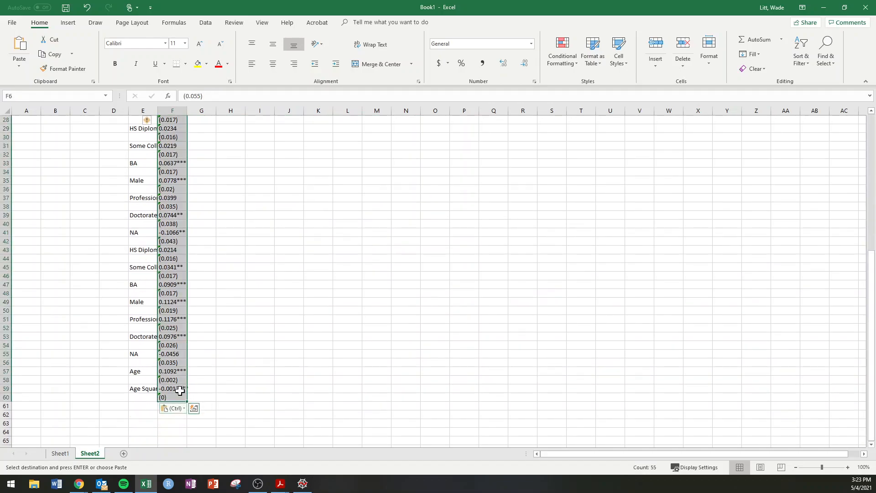
{"action": "scroll", "coordinate": [177, 310], "scroll_direction": "up", "scroll_amount": 9}
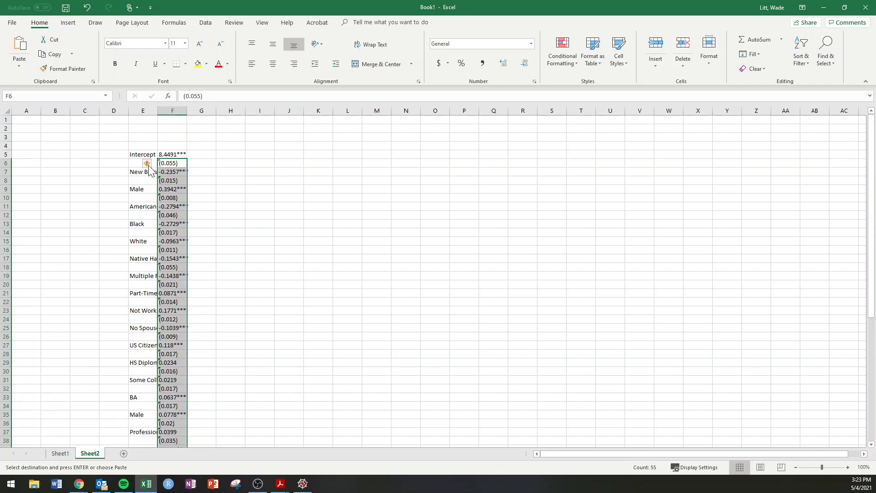
{"action": "left_click", "coordinate": [151, 164]}
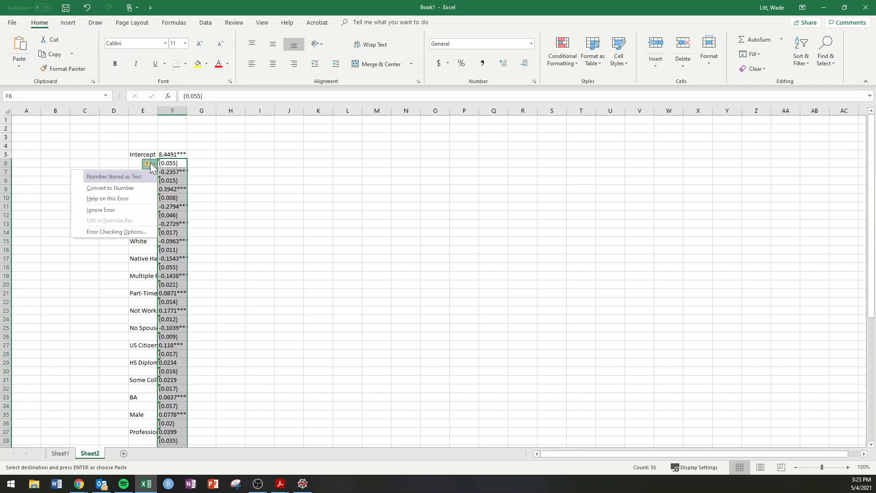
{"action": "left_click", "coordinate": [135, 212]}
Move rows 57 to 61 with Age and Age Squared above the first Male row at row 9, and delete the extra blank row 13
{"action": "scroll", "coordinate": [142, 311], "scroll_direction": "down", "scroll_amount": 7}
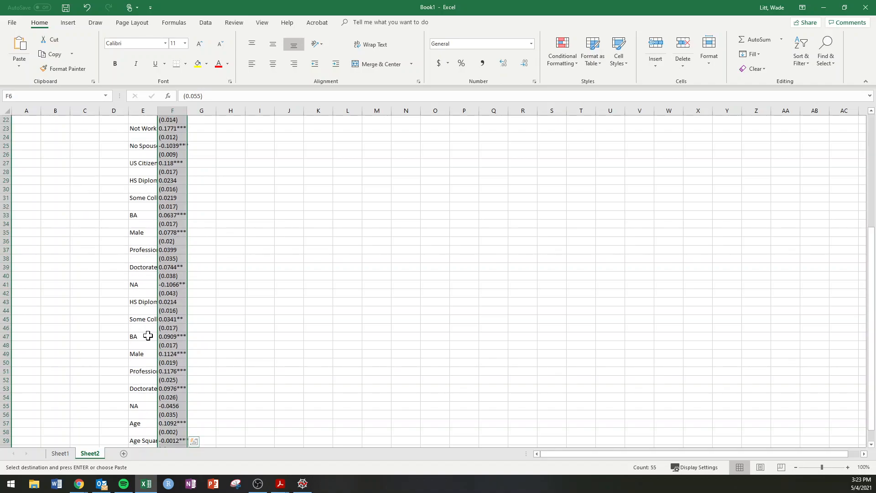
{"action": "scroll", "coordinate": [147, 333], "scroll_direction": "down", "scroll_amount": 3}
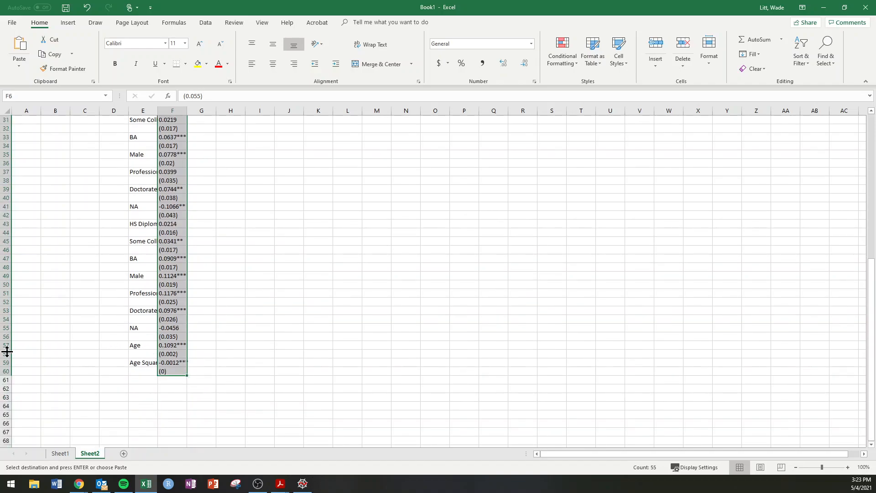
{"action": "left_click_drag", "start_coordinate": [135, 346], "coordinate": [181, 377]}
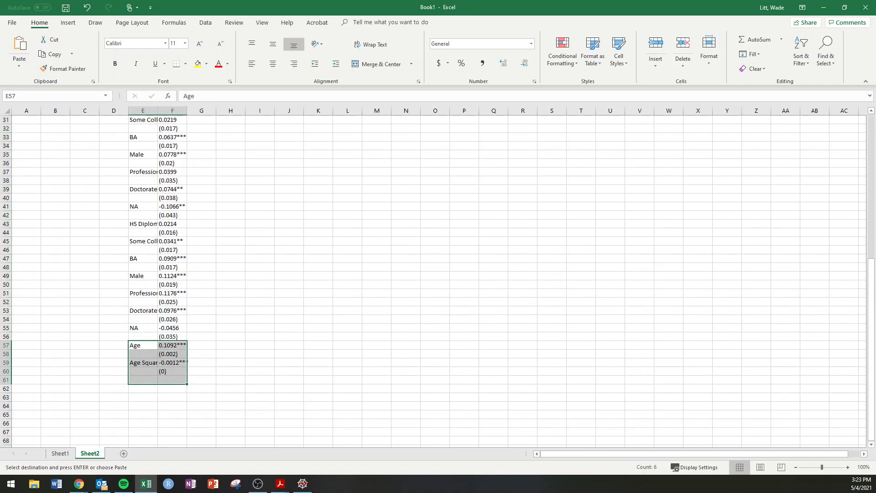
{"action": "left_click_drag", "start_coordinate": [4, 345], "coordinate": [5, 380]}
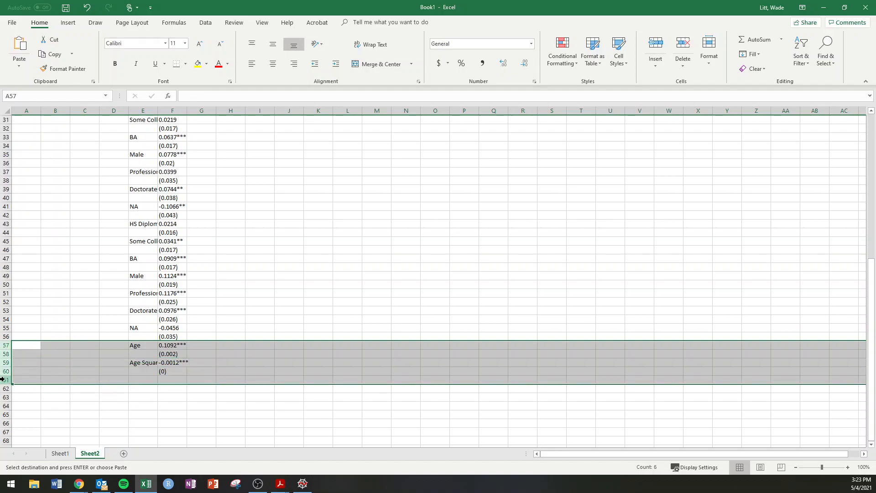
{"action": "right_click", "coordinate": [5, 382]}
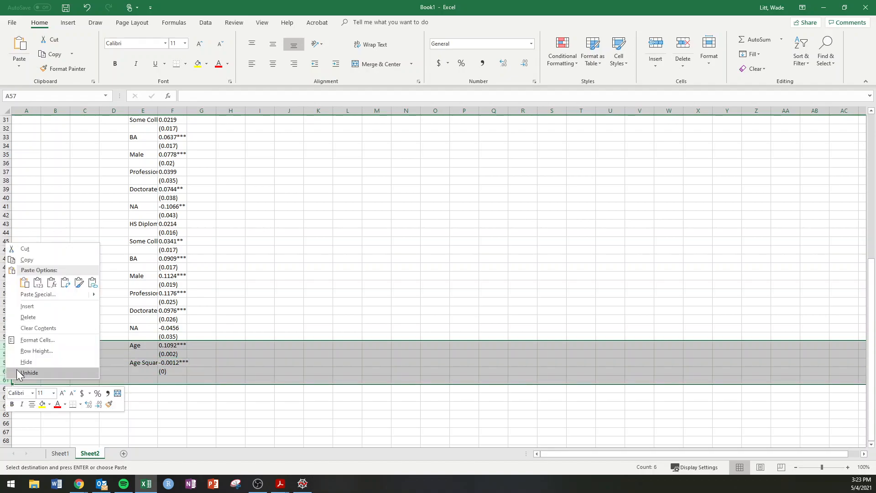
{"action": "left_click", "coordinate": [32, 250]}
{"action": "scroll", "coordinate": [174, 247], "scroll_direction": "up", "scroll_amount": 10}
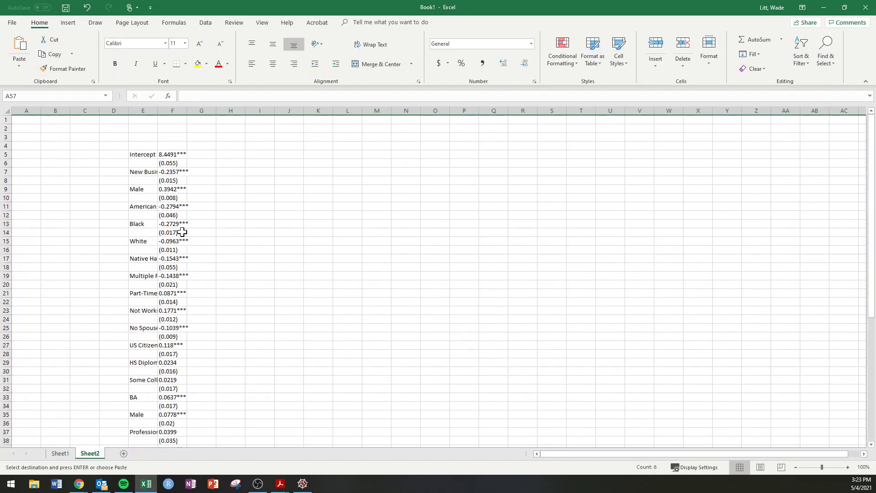
{"action": "left_click", "coordinate": [5, 189]}
{"action": "right_click", "coordinate": [4, 189]}
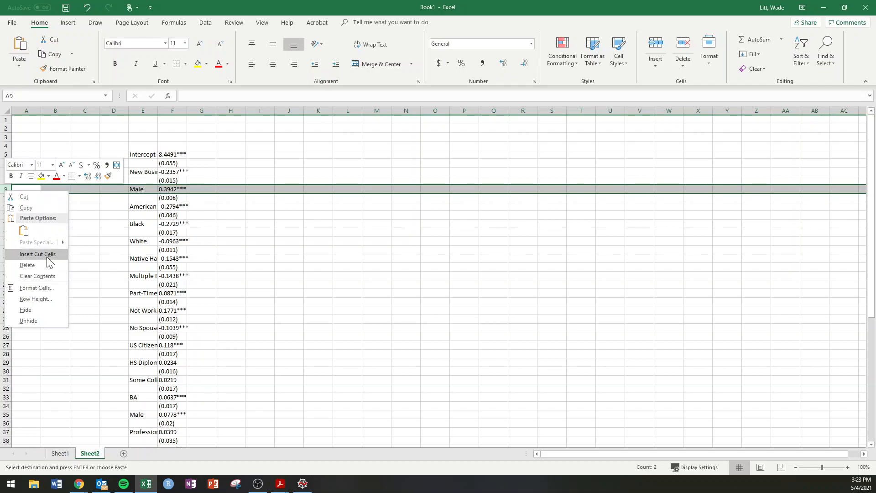
{"action": "left_click", "coordinate": [48, 257]}
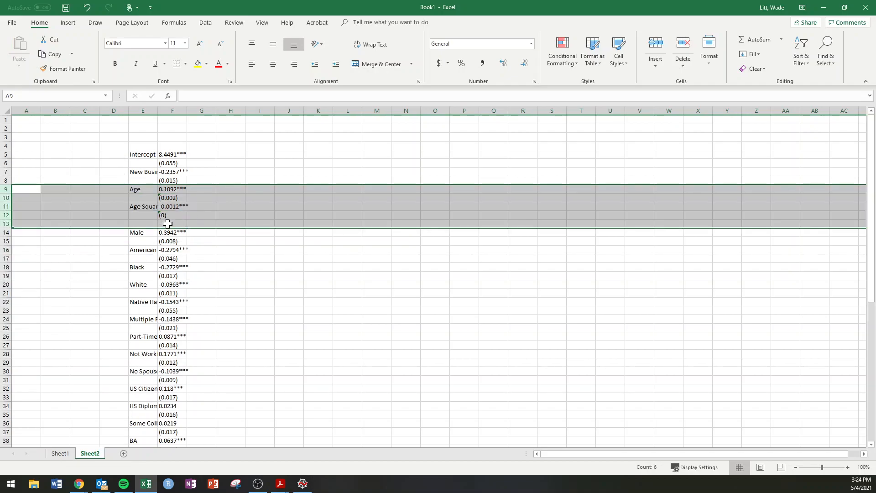
{"action": "left_click", "coordinate": [5, 224]}
{"action": "key", "text": "ctrl+minus"}
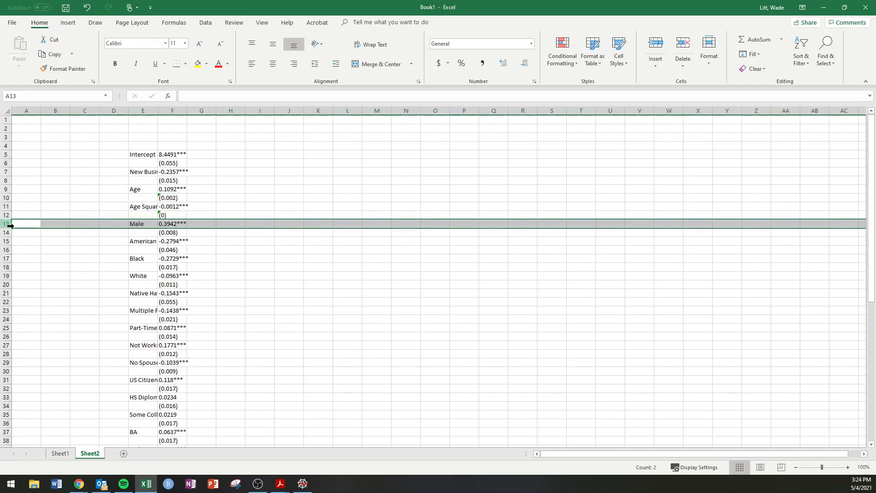
Replace the Age Squared standard error in F12 with (0.000) entered as text
{"action": "left_click", "coordinate": [170, 215]}
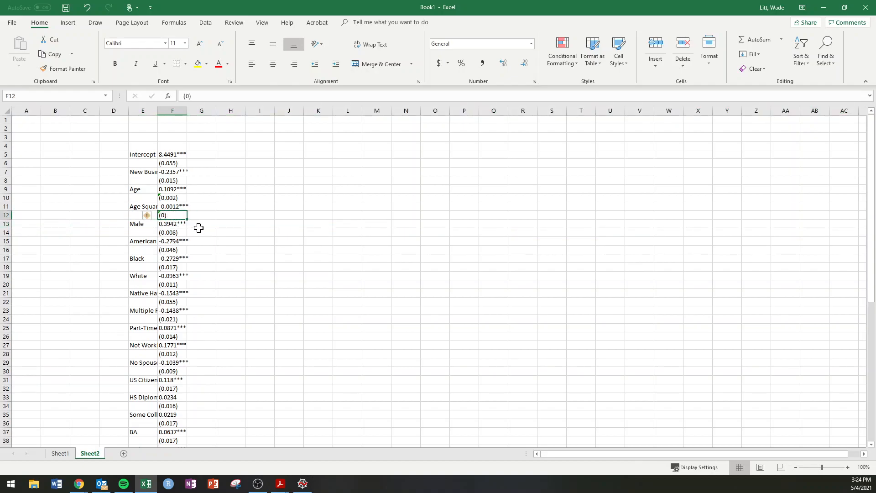
{"action": "type", "text": "'"}
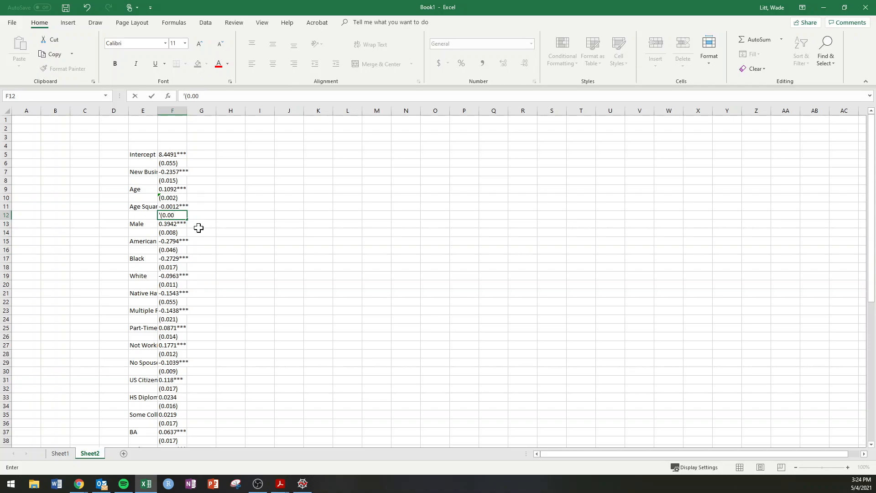
{"action": "double_click", "coordinate": [185, 96]}
{"action": "left_click", "coordinate": [184, 96]}
{"action": "key", "text": "BackSpace"}
{"action": "key", "text": "Return"}
{"action": "left_click", "coordinate": [174, 213]}
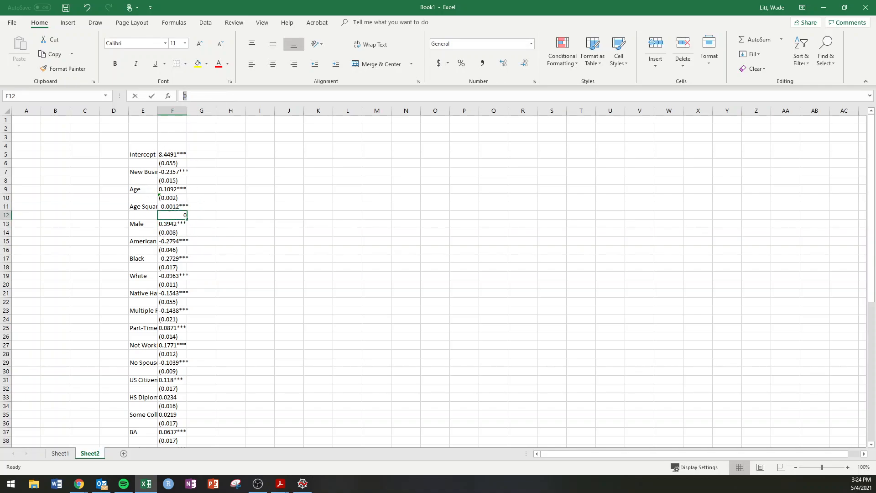
{"action": "left_click_drag", "start_coordinate": [189, 96], "coordinate": [173, 97]}
{"action": "type", "text": "'(0.000"}
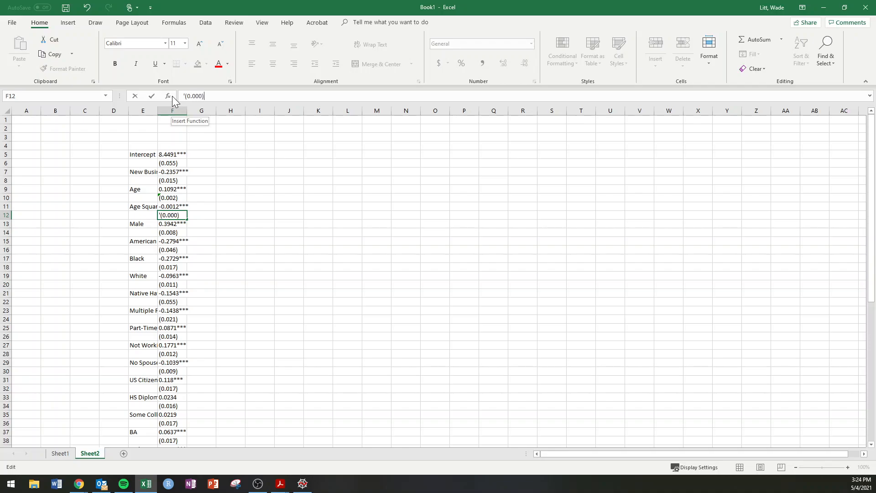
{"action": "key", "text": "Return"}
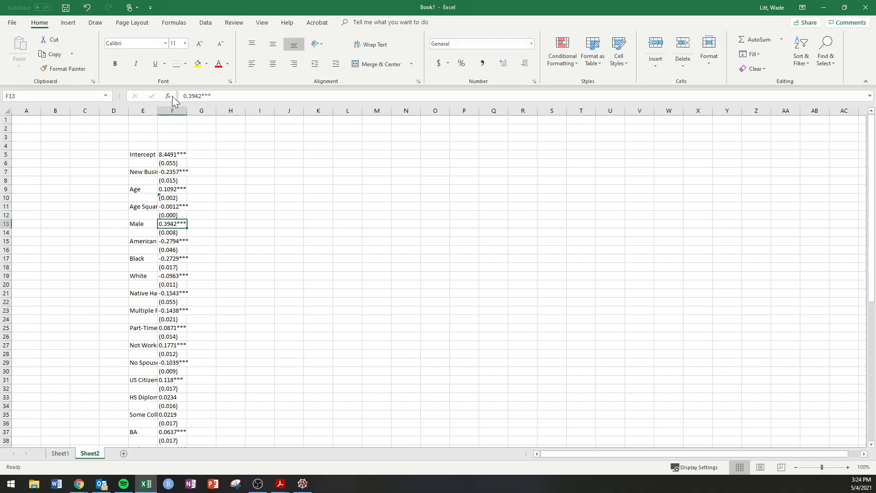
Ignore the number-stored-as-text errors in F10:F13
{"action": "left_click_drag", "start_coordinate": [172, 198], "coordinate": [172, 224]}
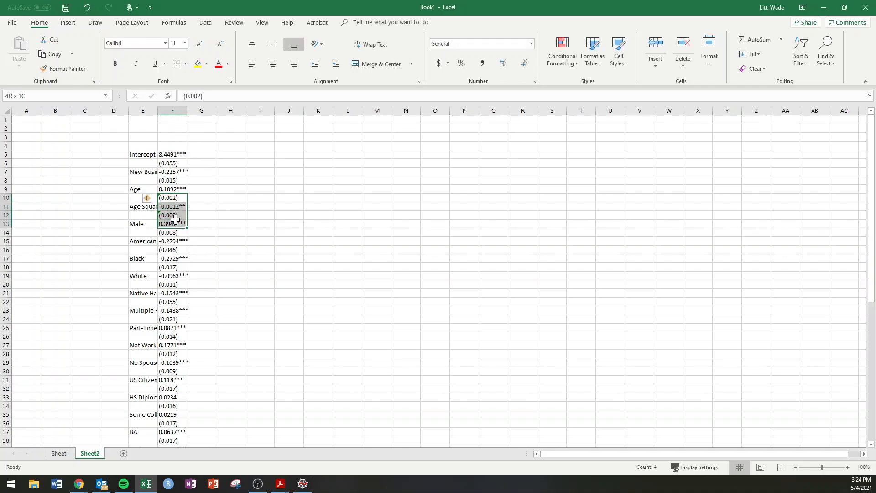
{"action": "left_click", "coordinate": [147, 198]}
{"action": "left_click", "coordinate": [104, 244]}
{"action": "left_click", "coordinate": [313, 224]}
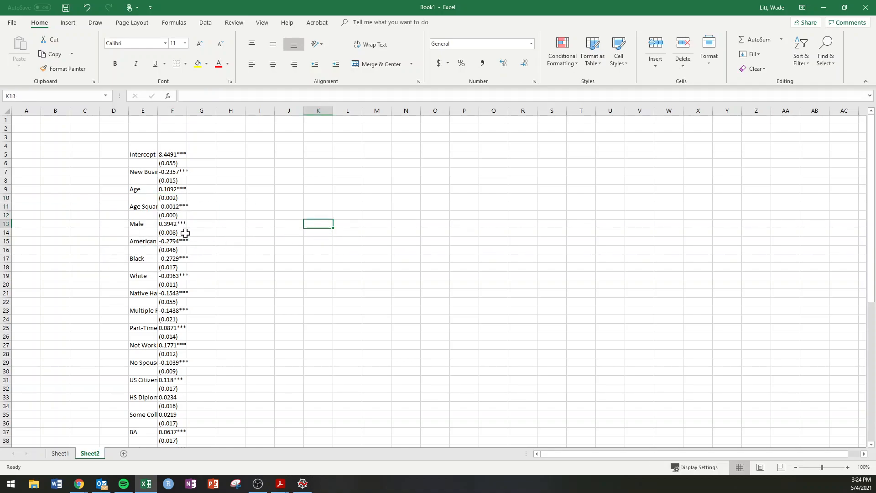
Widen column E to fit the variable labels
{"action": "left_click_drag", "start_coordinate": [163, 188], "coordinate": [181, 222]}
{"action": "left_click_drag", "start_coordinate": [157, 115], "coordinate": [177, 118]}
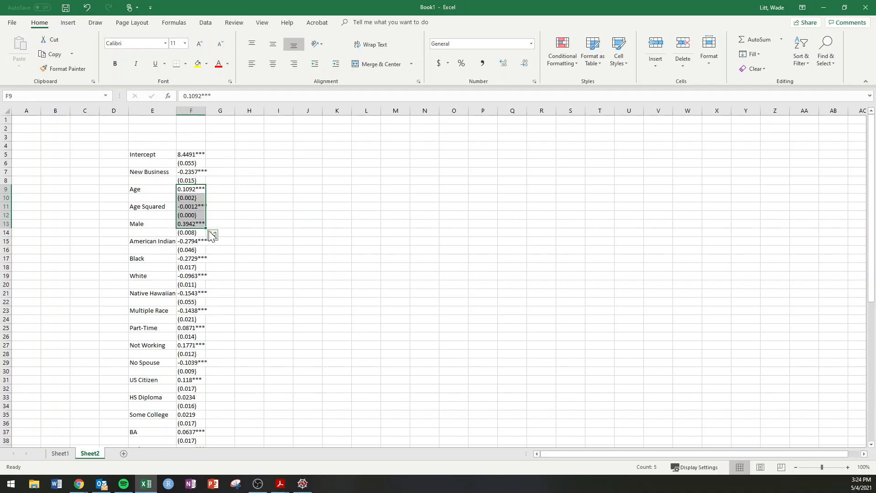
{"action": "left_click_drag", "start_coordinate": [153, 235], "coordinate": [200, 149]}
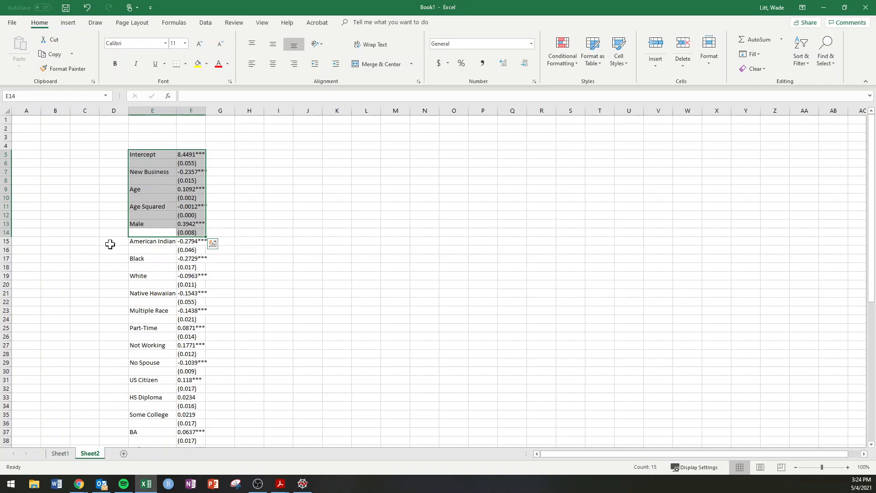
{"action": "left_click", "coordinate": [2, 243]}
{"action": "scroll", "coordinate": [6, 328], "scroll_direction": "down", "scroll_amount": 5}
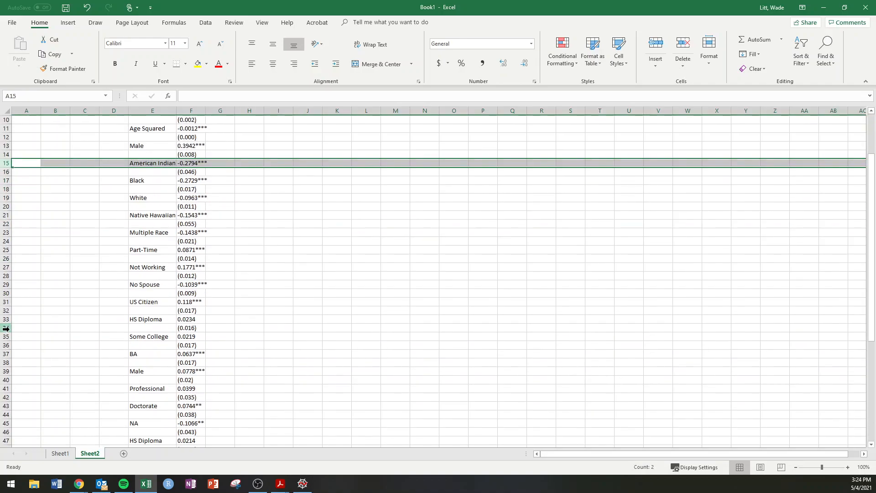
{"action": "scroll", "coordinate": [6, 328], "scroll_direction": "down", "scroll_amount": 4}
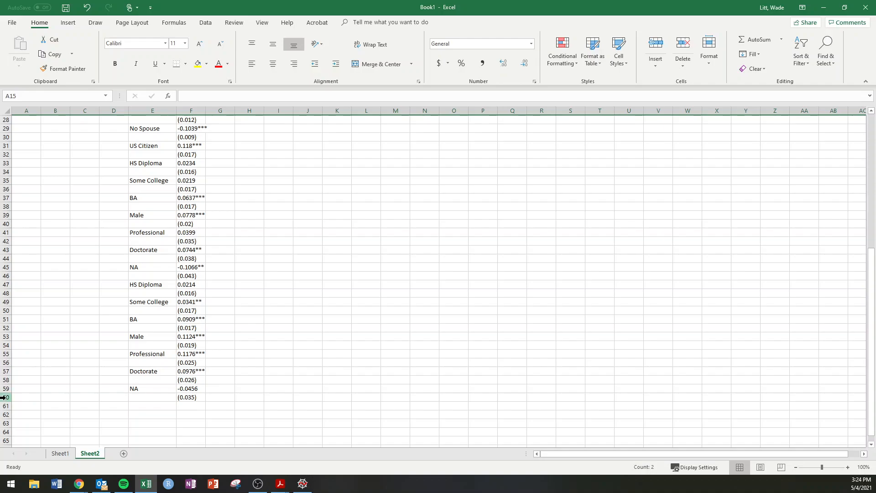
{"action": "left_click", "coordinate": [6, 397], "text": "shift"}
{"action": "scroll", "coordinate": [61, 347], "scroll_direction": "up", "scroll_amount": 7}
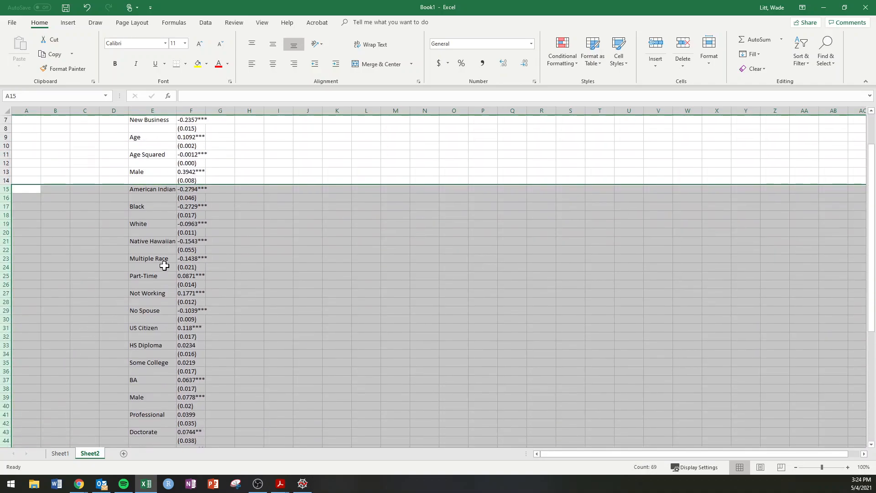
Hide rows 25 to 60, from Part-Time through the last NA standard error
{"action": "left_click", "coordinate": [145, 274]}
{"action": "left_click_drag", "start_coordinate": [110, 274], "coordinate": [75, 275]}
{"action": "left_click", "coordinate": [3, 275]}
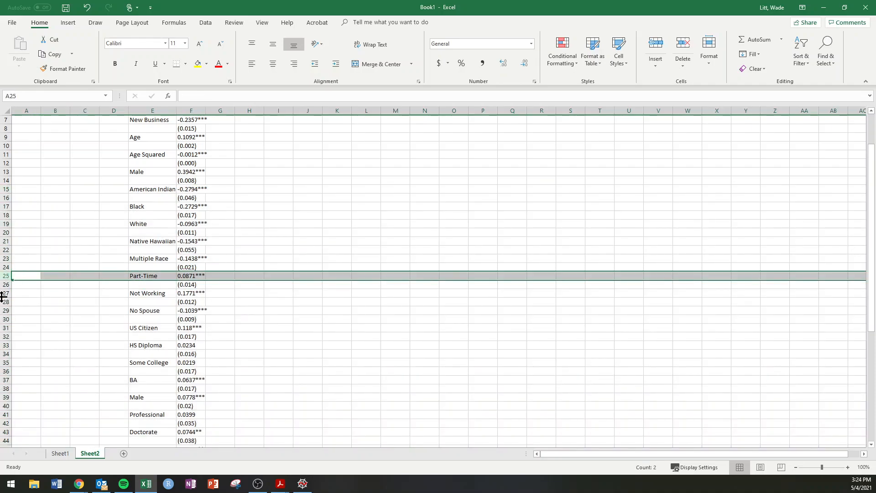
{"action": "scroll", "coordinate": [4, 319], "scroll_direction": "down", "scroll_amount": 5}
{"action": "scroll", "coordinate": [5, 327], "scroll_direction": "down", "scroll_amount": 4}
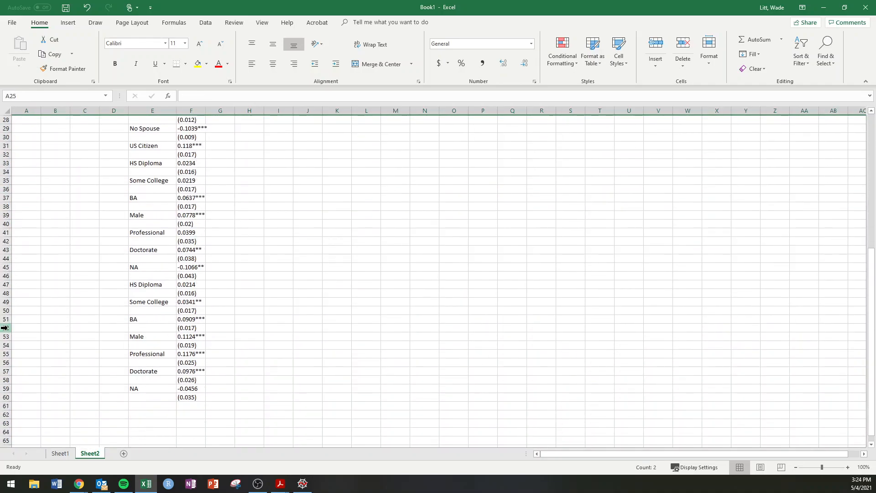
{"action": "left_click", "coordinate": [4, 345], "text": "shift"}
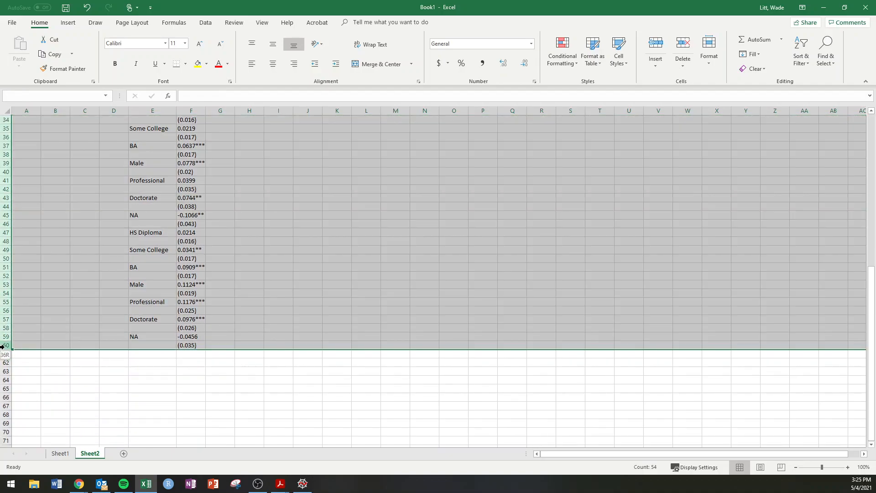
{"action": "right_click", "coordinate": [2, 347]}
{"action": "left_click", "coordinate": [23, 333]}
{"action": "scroll", "coordinate": [221, 319], "scroll_direction": "up", "scroll_amount": 6}
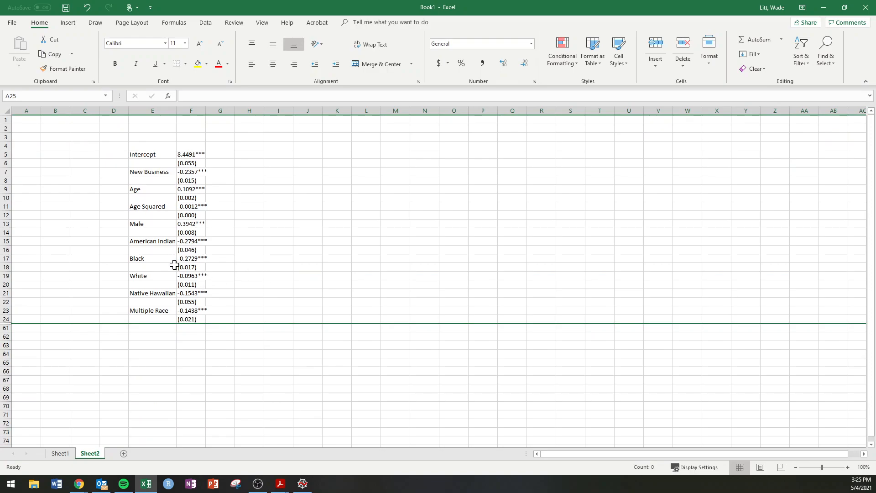
Insert a row above American Indian at row 15 and enter the heading "Race (Base = Asian)" in column E
{"action": "left_click_drag", "start_coordinate": [142, 240], "coordinate": [195, 322]}
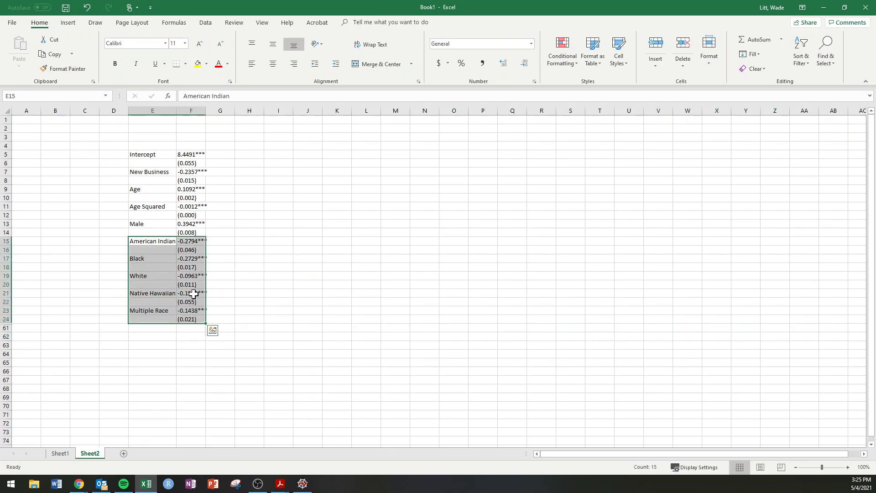
{"action": "left_click", "coordinate": [3, 241]}
{"action": "right_click", "coordinate": [6, 243]}
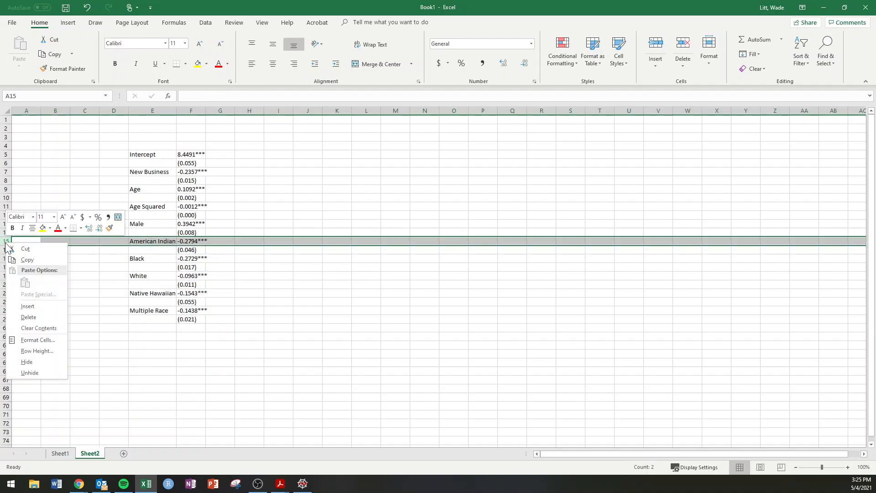
{"action": "left_click", "coordinate": [39, 306]}
{"action": "left_click", "coordinate": [154, 241]}
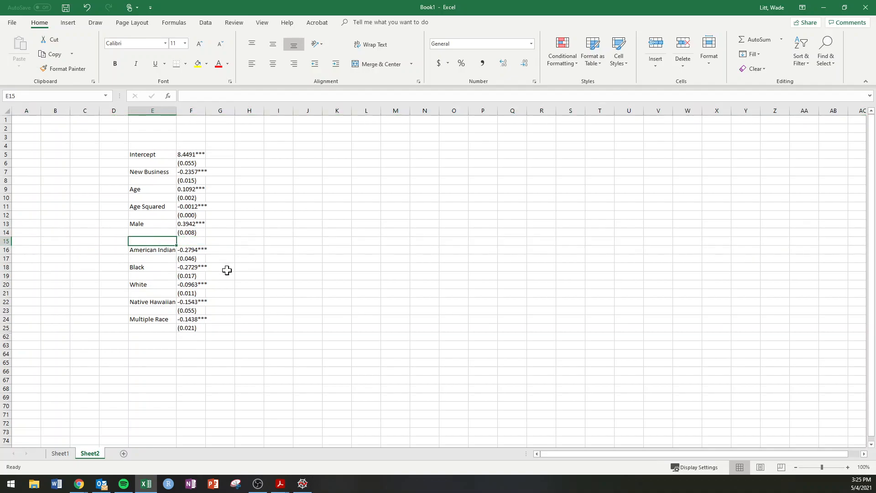
{"action": "type", "text": "Race (Base = Asian"}
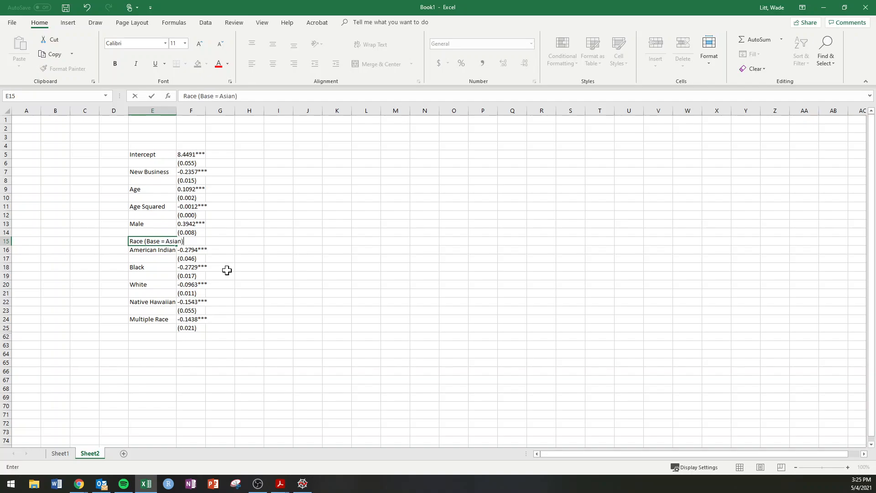
{"action": "key", "text": "Return"}
Indent the race category labels in E16:E24 by two levels
{"action": "left_click_drag", "start_coordinate": [147, 249], "coordinate": [150, 320]}
{"action": "left_click", "coordinate": [336, 64]}
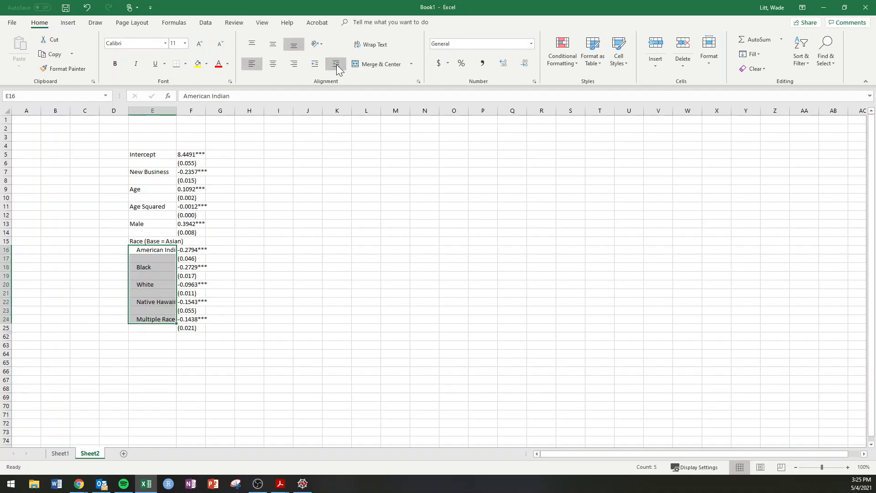
{"action": "left_click", "coordinate": [337, 64]}
{"action": "left_click_drag", "start_coordinate": [143, 242], "coordinate": [143, 327]}
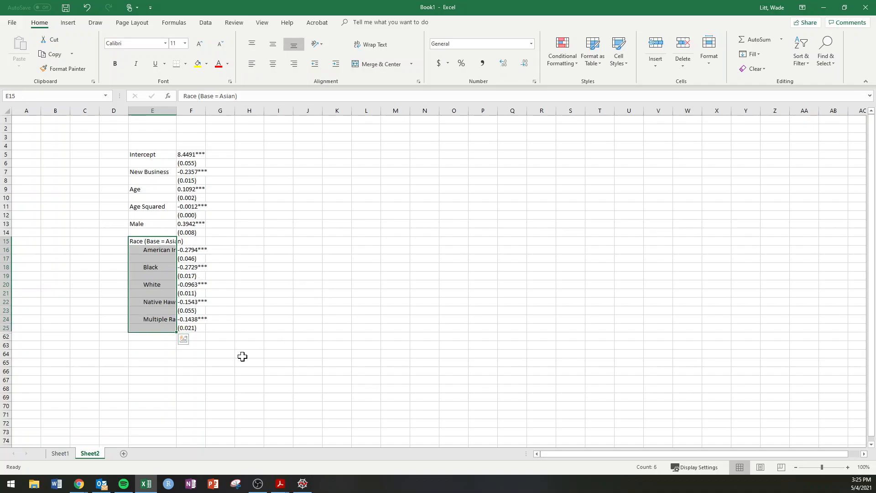
Move the Male coefficient and standard error rows 13 and 14 to below the Multiple Race rows, at row 62
{"action": "left_click_drag", "start_coordinate": [4, 227], "coordinate": [5, 229]}
{"action": "key", "text": "ctrl+z"}
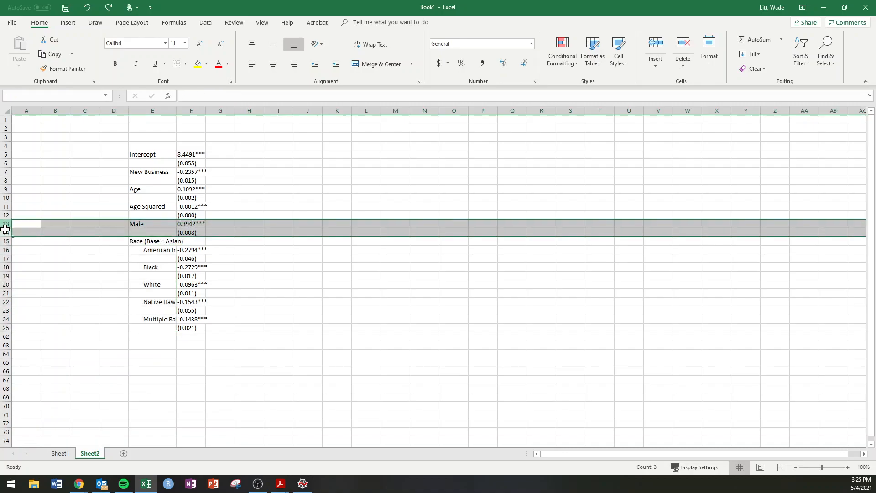
{"action": "right_click", "coordinate": [9, 234]}
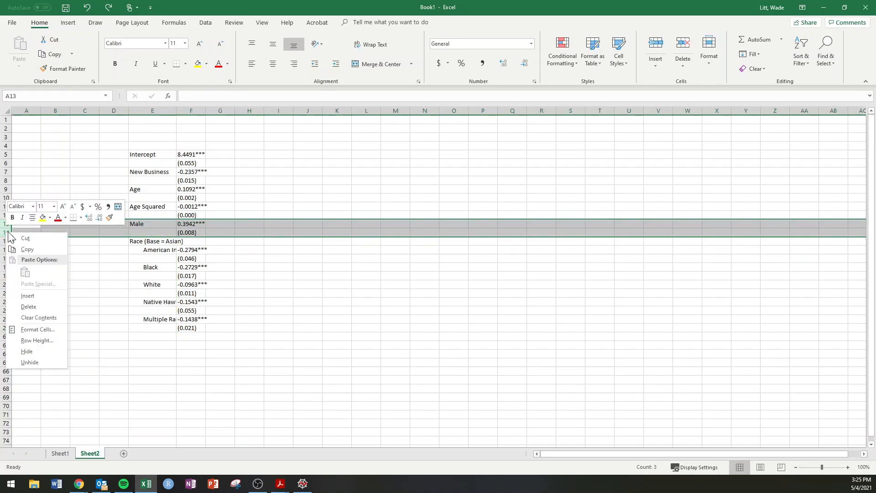
{"action": "left_click", "coordinate": [34, 239]}
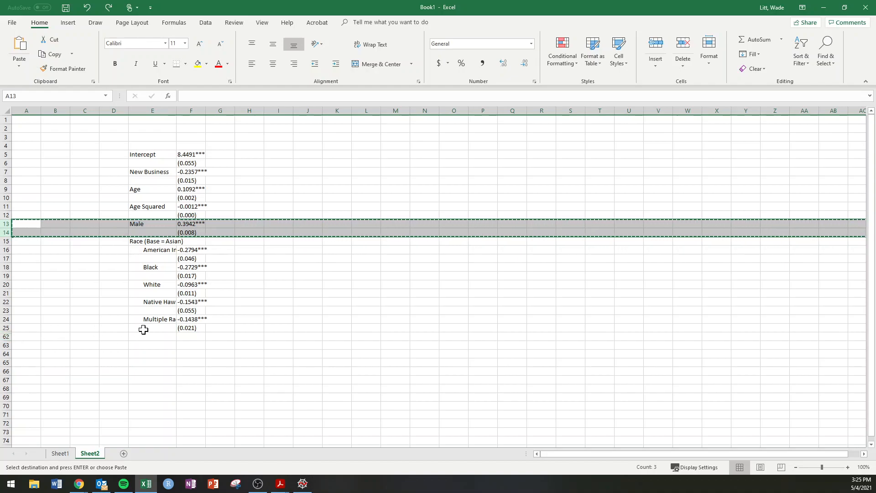
{"action": "right_click", "coordinate": [4, 336]}
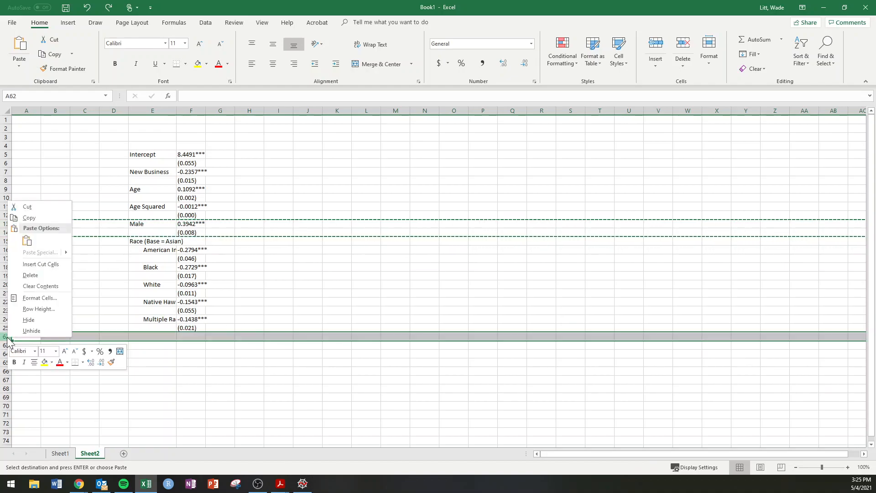
{"action": "left_click", "coordinate": [42, 263]}
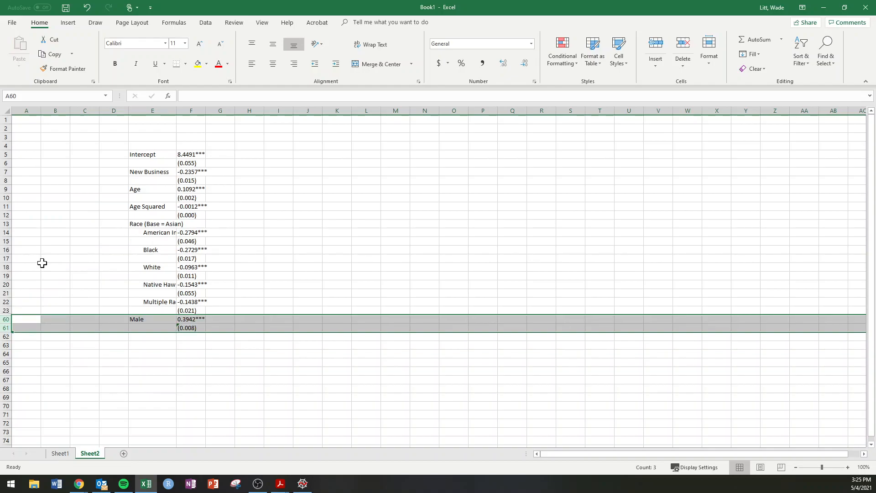
{"action": "left_click", "coordinate": [243, 267]}
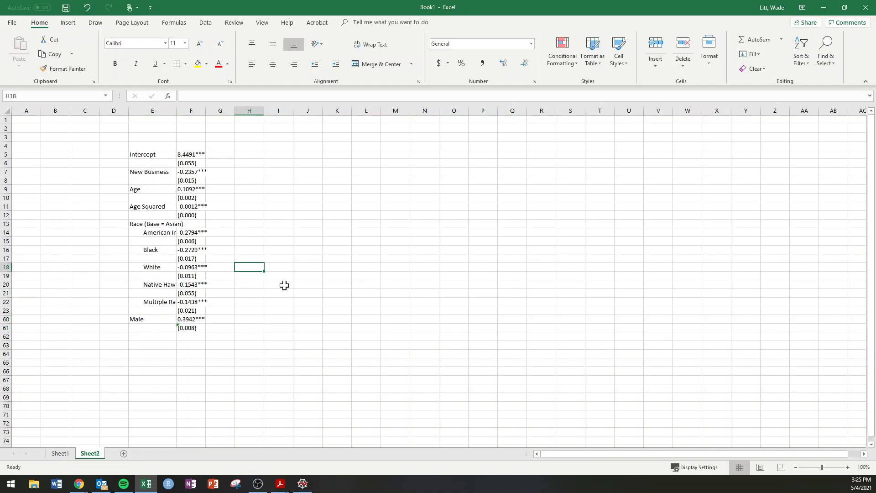
Widen column E further to fit the indented race labels
{"action": "left_click_drag", "start_coordinate": [177, 109], "coordinate": [194, 110]}
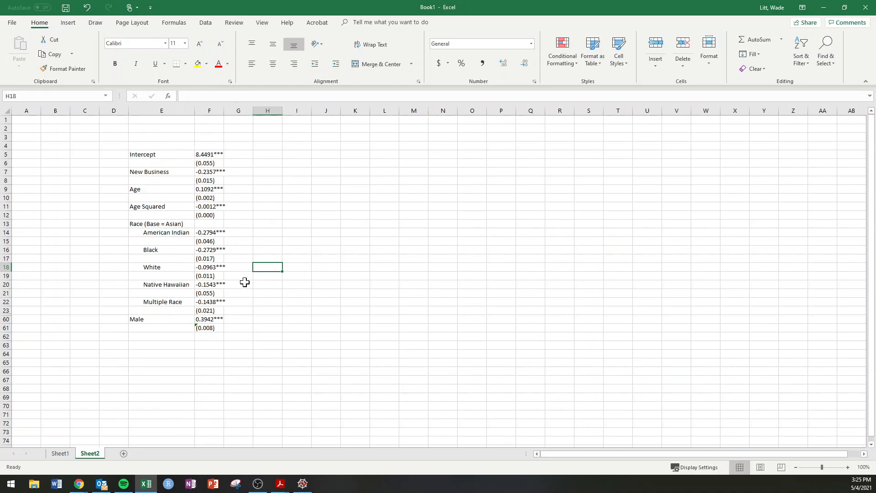
{"action": "mouse_move", "coordinate": [204, 233]}
{"action": "left_mouse_down"}
{"action": "mouse_move", "coordinate": [194, 233]}
{"action": "mouse_move", "coordinate": [206, 235]}
{"action": "left_mouse_up"}
{"action": "left_click", "coordinate": [208, 234]}
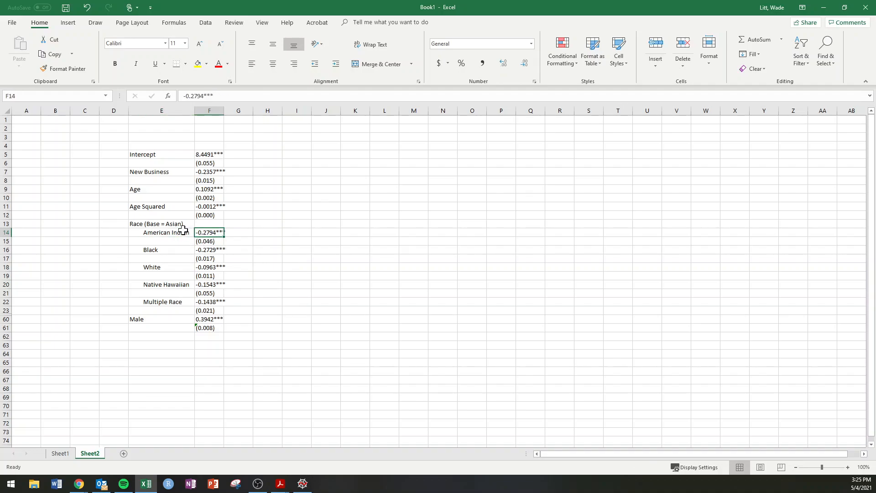
{"action": "left_click", "coordinate": [162, 222]}
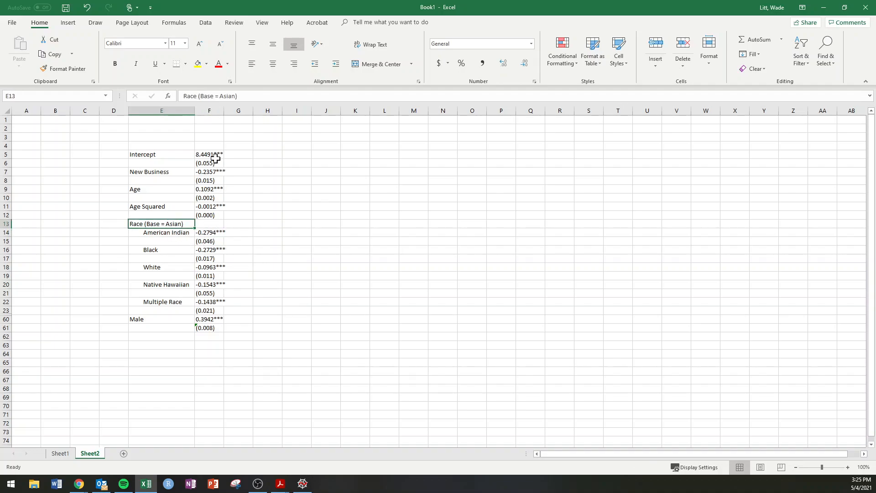
{"action": "left_click", "coordinate": [209, 146]}
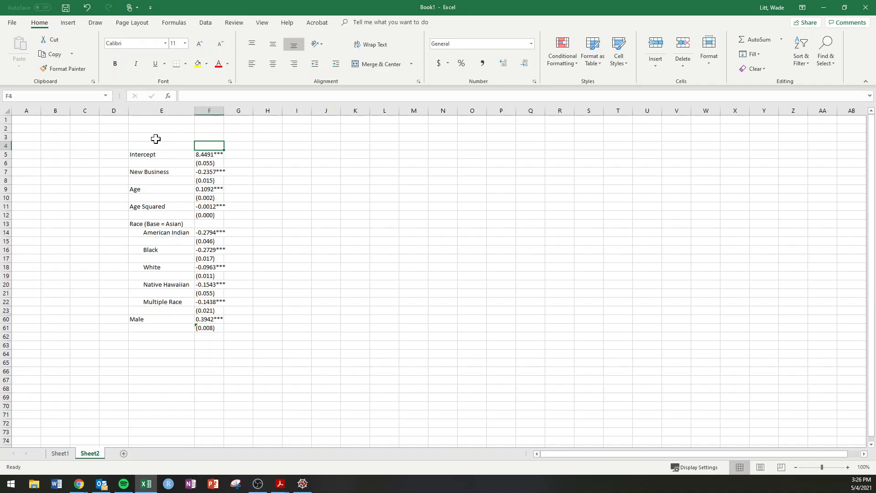
{"action": "left_click_drag", "start_coordinate": [154, 145], "coordinate": [279, 137]}
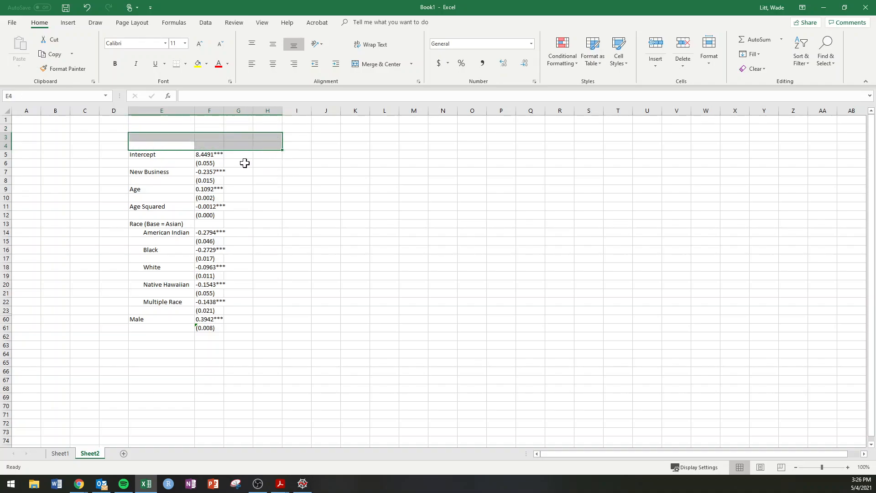
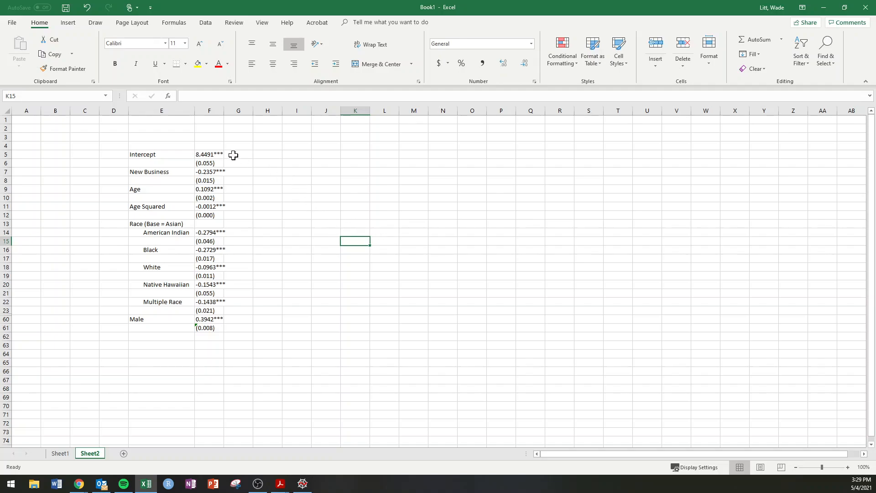
Enter the column heading "OLS Estimates" in F4 above the coefficients
{"action": "left_click_drag", "start_coordinate": [163, 147], "coordinate": [238, 146]}
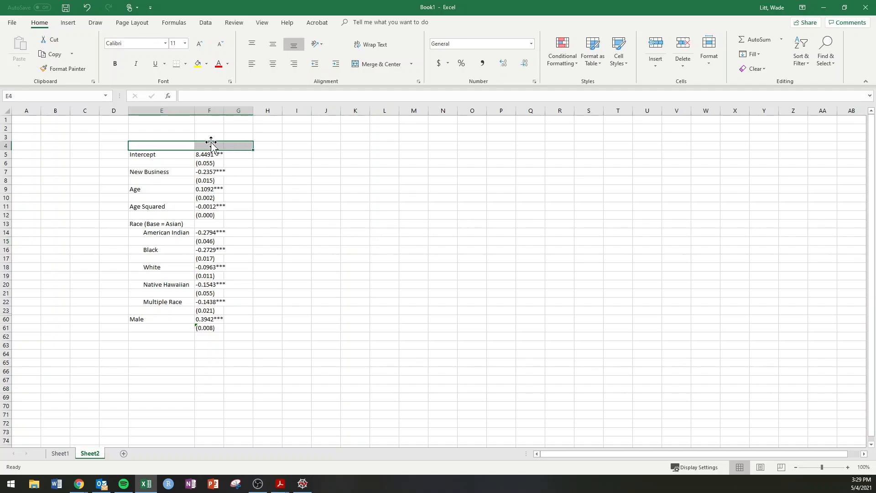
{"action": "left_click", "coordinate": [211, 146]}
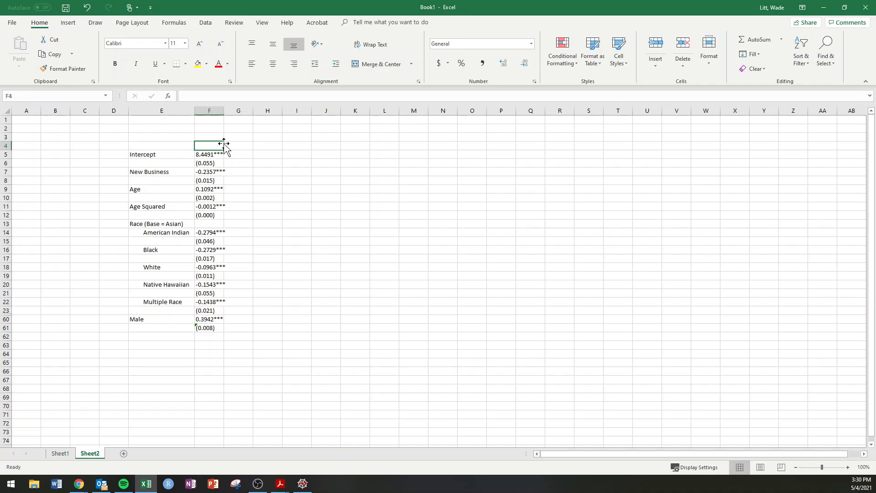
{"action": "type", "text": "OLS"}
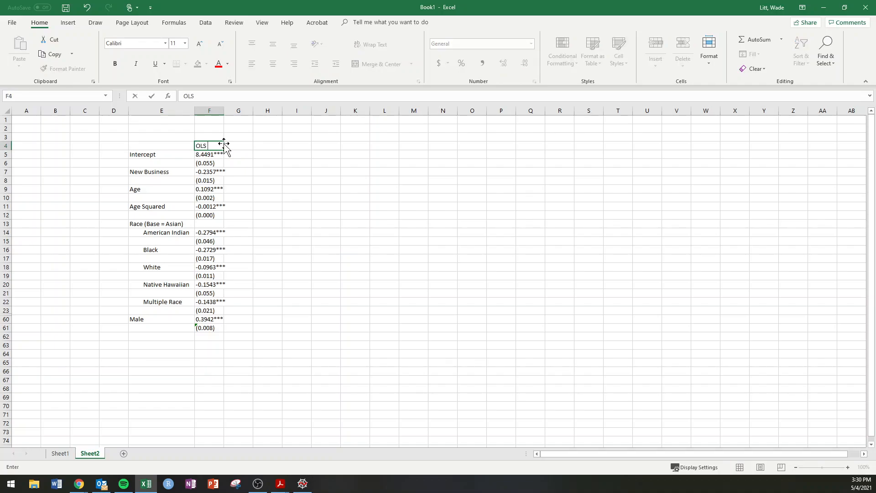
{"action": "type", "text": " Estimates"}
{"action": "key", "text": "Return"}
Wrap the F4 heading, widen column F slightly, and center the heading horizontally and vertically
{"action": "left_click", "coordinate": [222, 144]}
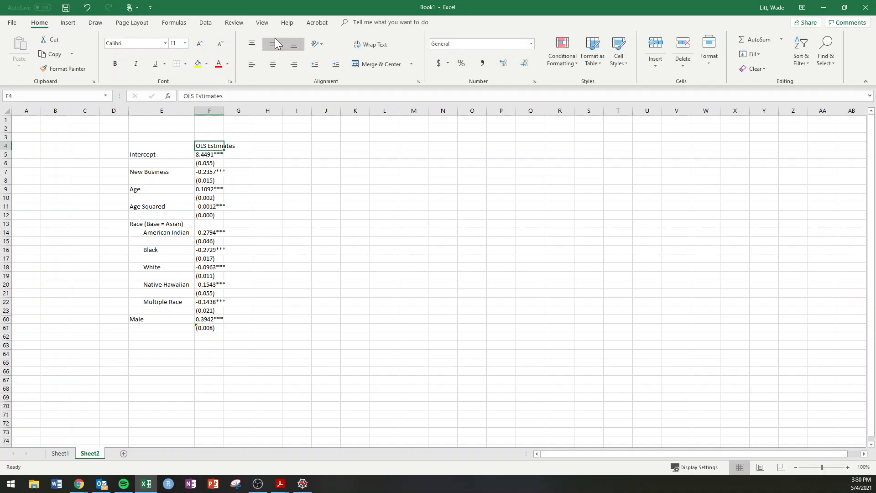
{"action": "left_click", "coordinate": [374, 45]}
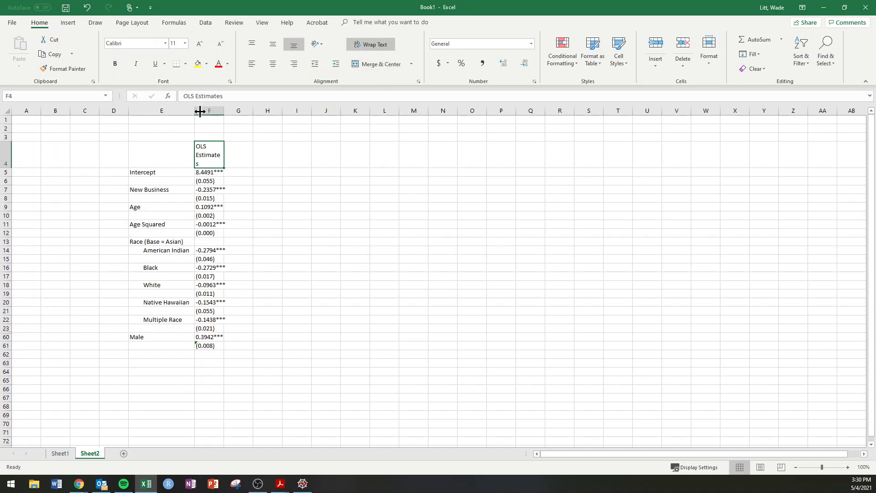
{"action": "left_click_drag", "start_coordinate": [224, 111], "coordinate": [230, 111]}
{"action": "left_click", "coordinate": [276, 43]}
{"action": "left_click", "coordinate": [273, 64]}
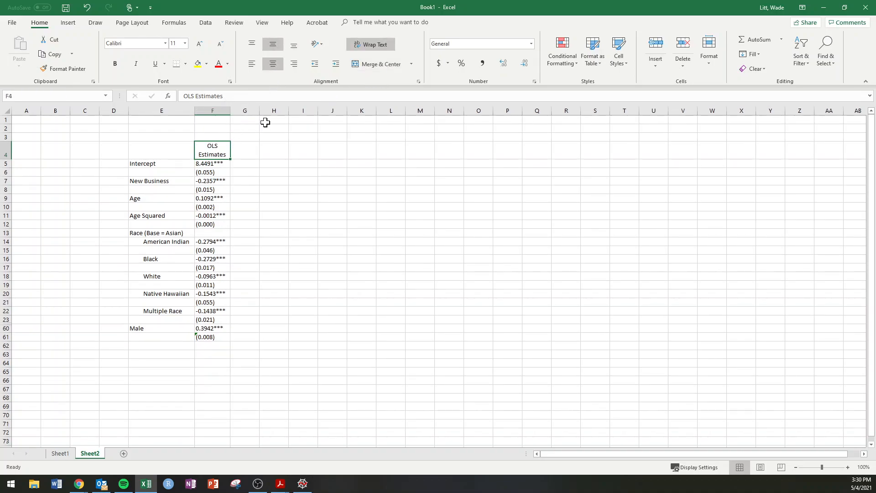
Replace the space between "OLS" and "Estimates" in F4 with a line break
{"action": "key", "text": "F2"}
{"action": "key", "text": "Delete"}
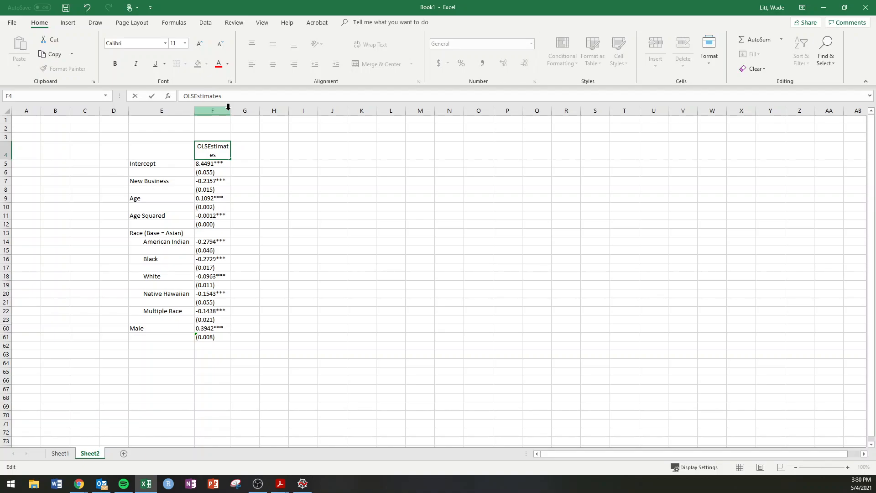
{"action": "key", "text": "alt+Return"}
{"action": "key", "text": "Return"}
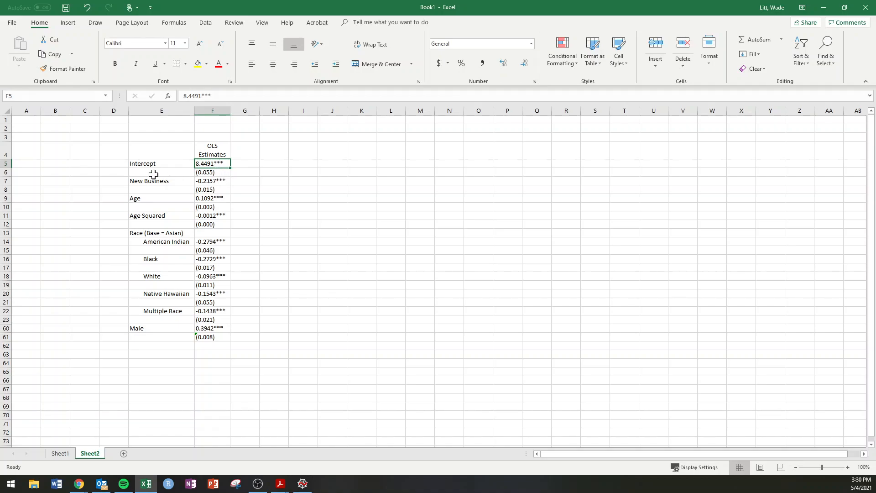
Make rows 5 to 61 slightly taller and top-align the Intercept standard error in F6
{"action": "left_click_drag", "start_coordinate": [8, 164], "coordinate": [10, 336]}
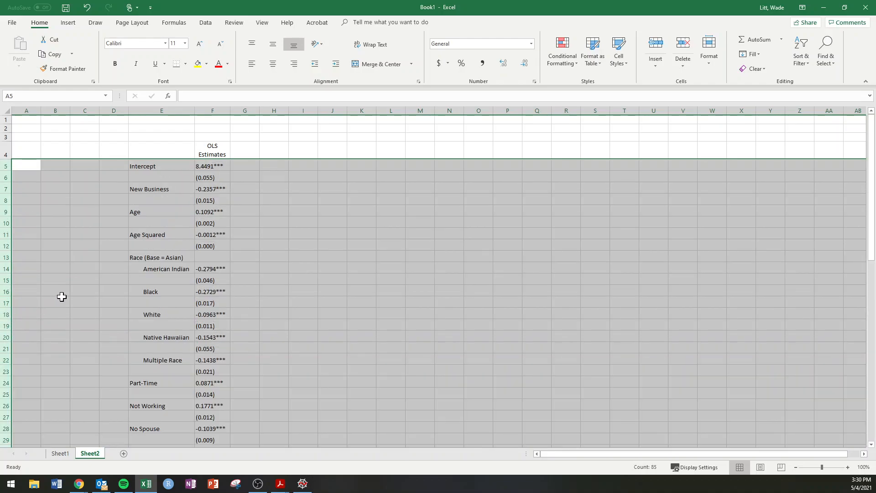
{"action": "left_click_drag", "start_coordinate": [4, 226], "coordinate": [2, 225]}
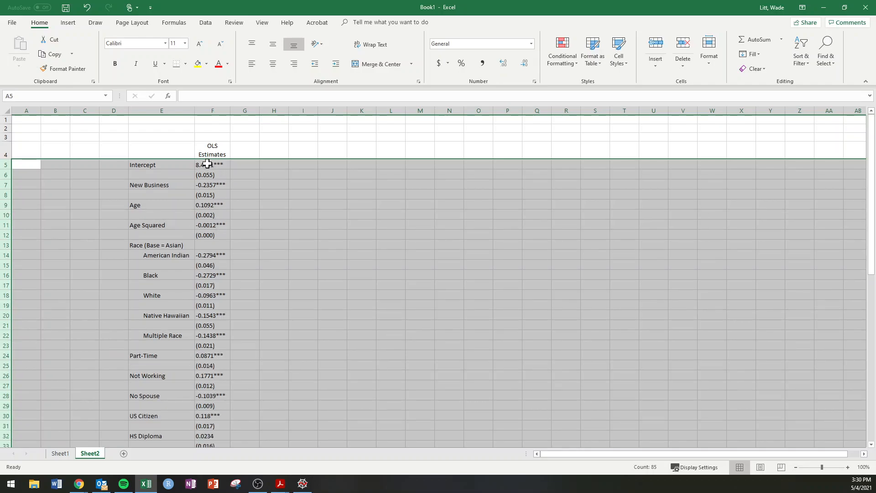
{"action": "left_click", "coordinate": [221, 166]}
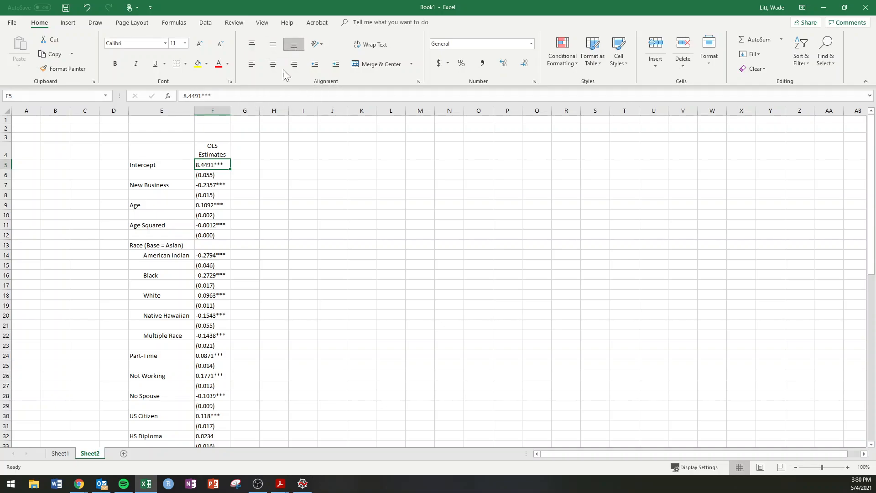
{"action": "left_click", "coordinate": [214, 176]}
{"action": "left_click", "coordinate": [252, 46]}
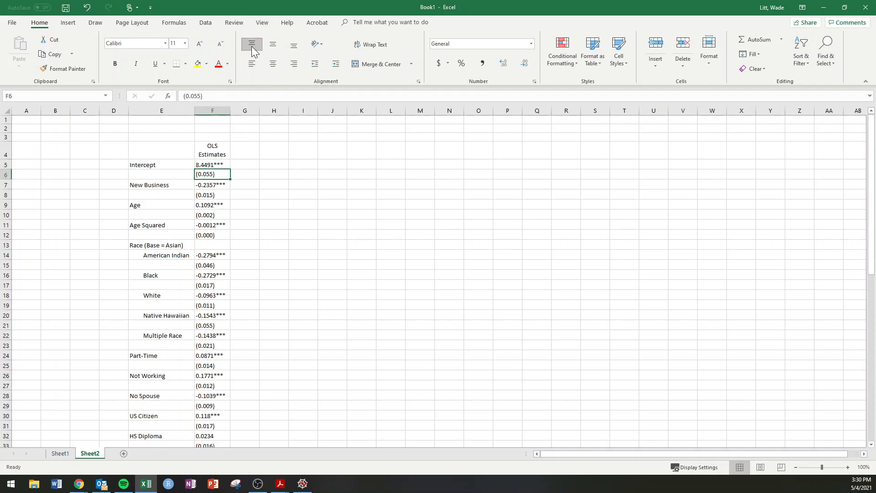
{"action": "left_click", "coordinate": [250, 199]}
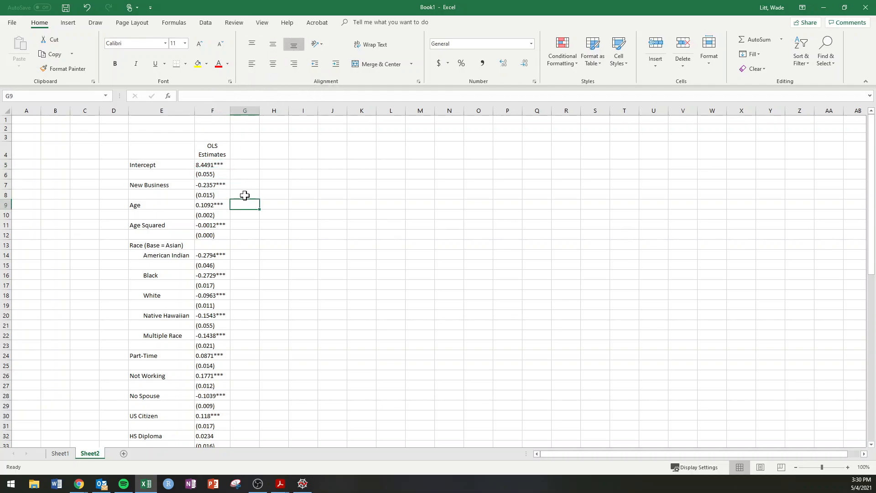
{"action": "left_click", "coordinate": [214, 185]}
{"action": "left_click", "coordinate": [12, 166]}
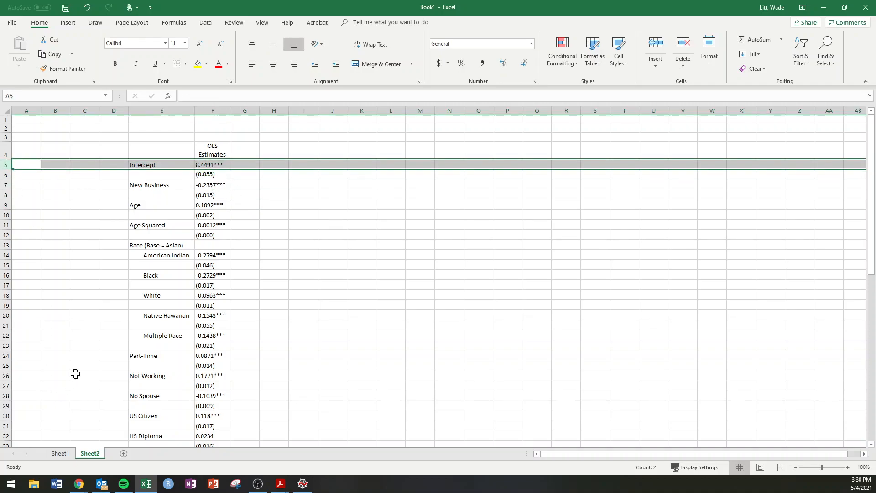
{"action": "scroll", "coordinate": [68, 406], "scroll_direction": "down", "scroll_amount": 3}
{"action": "scroll", "coordinate": [70, 400], "scroll_direction": "down", "scroll_amount": 7}
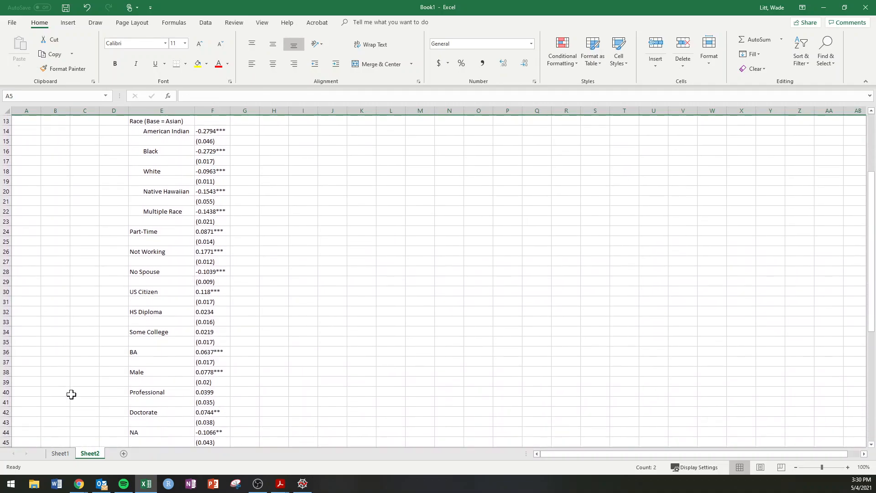
{"action": "scroll", "coordinate": [69, 389], "scroll_direction": "down", "scroll_amount": 2}
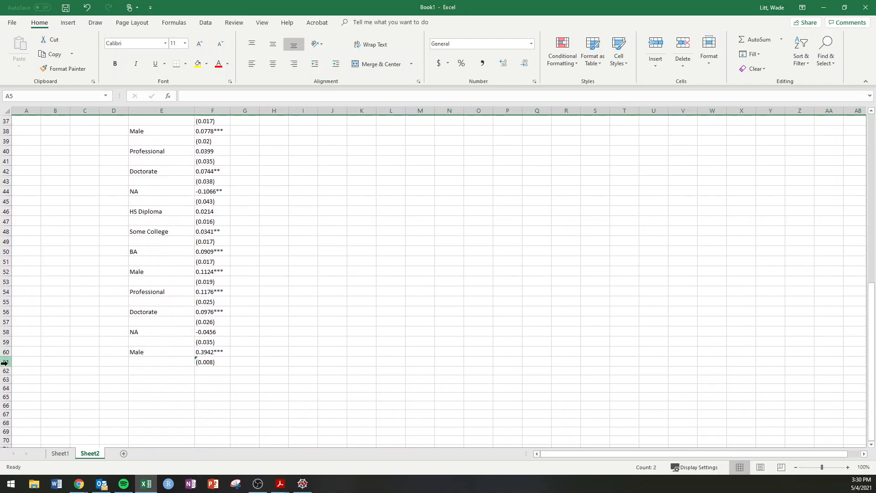
{"action": "left_click_drag", "start_coordinate": [5, 352], "coordinate": [7, 367]}
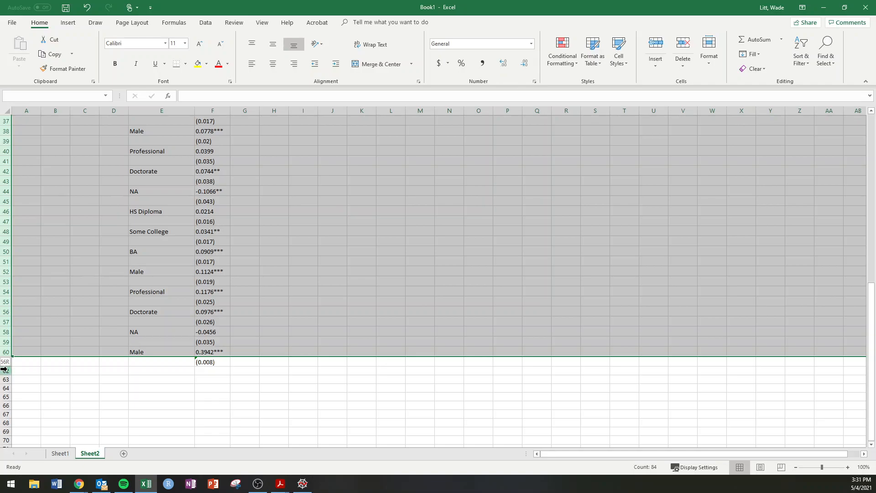
{"action": "left_click", "coordinate": [27, 370]}
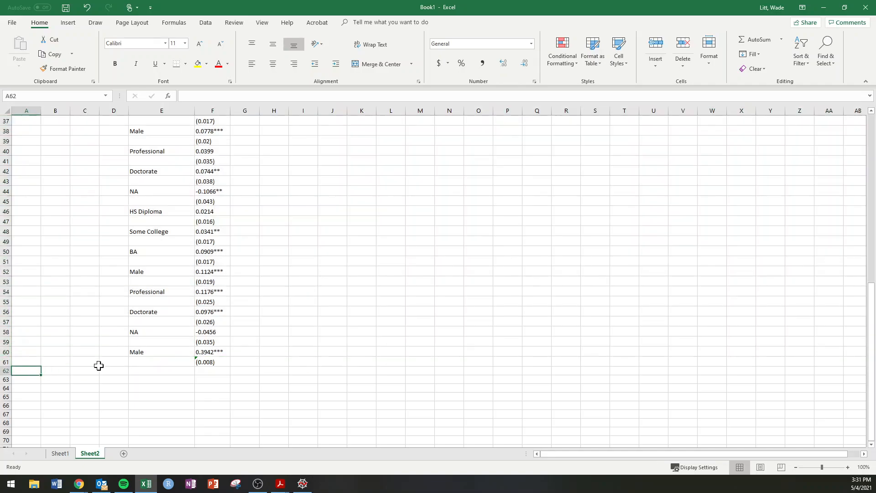
Move the Male coefficient and standard error rows 60 and 61 to directly above Part-Time at row 24
{"action": "left_click_drag", "start_coordinate": [9, 352], "coordinate": [7, 362]}
{"action": "right_click", "coordinate": [7, 362]}
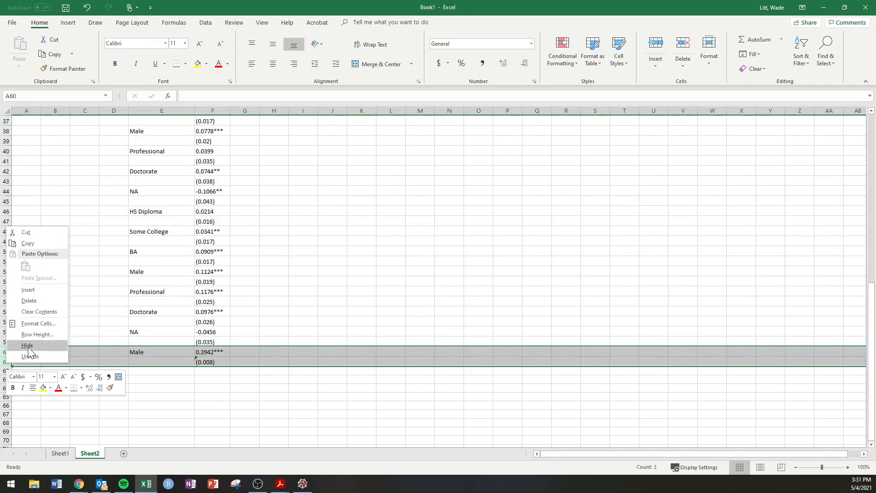
{"action": "left_click", "coordinate": [35, 232]}
{"action": "scroll", "coordinate": [121, 223], "scroll_direction": "up", "scroll_amount": 8}
{"action": "scroll", "coordinate": [152, 219], "scroll_direction": "up", "scroll_amount": 4}
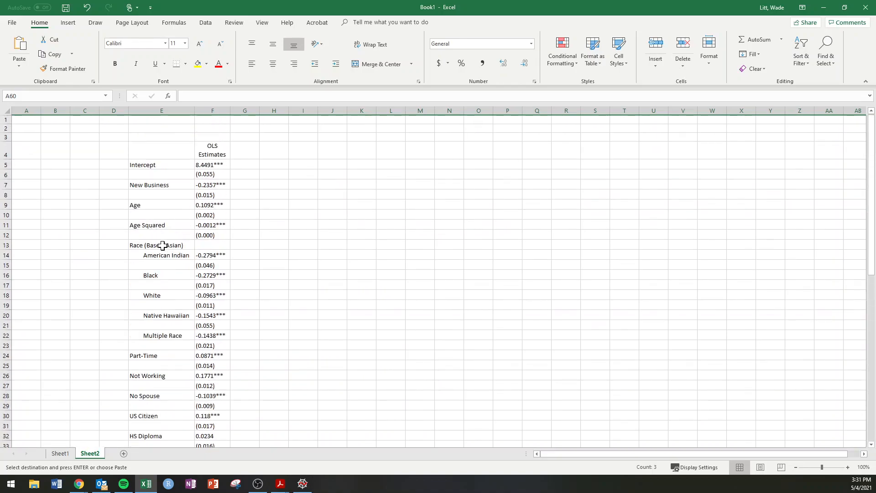
{"action": "right_click", "coordinate": [4, 355]}
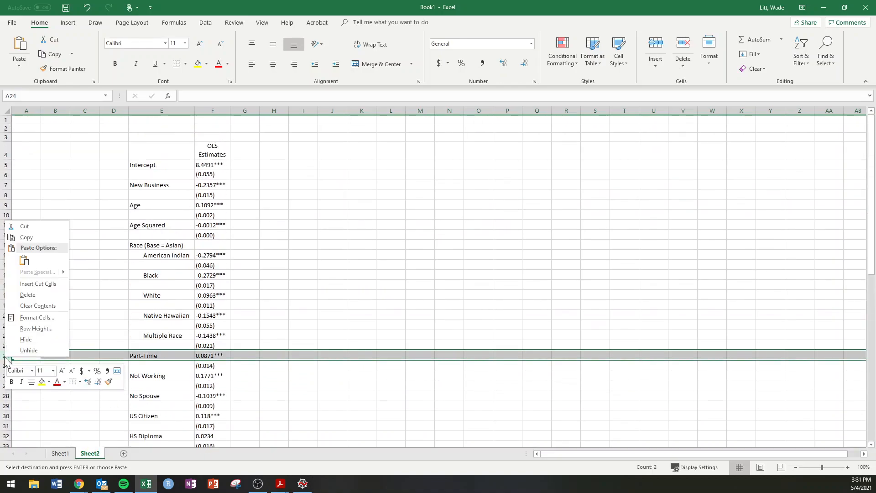
{"action": "left_click", "coordinate": [44, 286]}
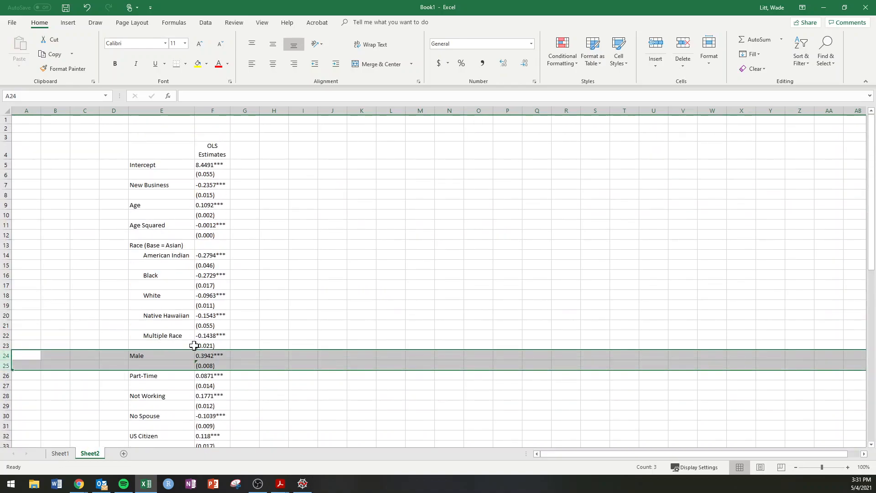
Insert seven blank rows above the Part-Time row at row 26
{"action": "left_click", "coordinate": [10, 377]}
{"action": "scroll", "coordinate": [37, 400], "scroll_direction": "down", "scroll_amount": 8}
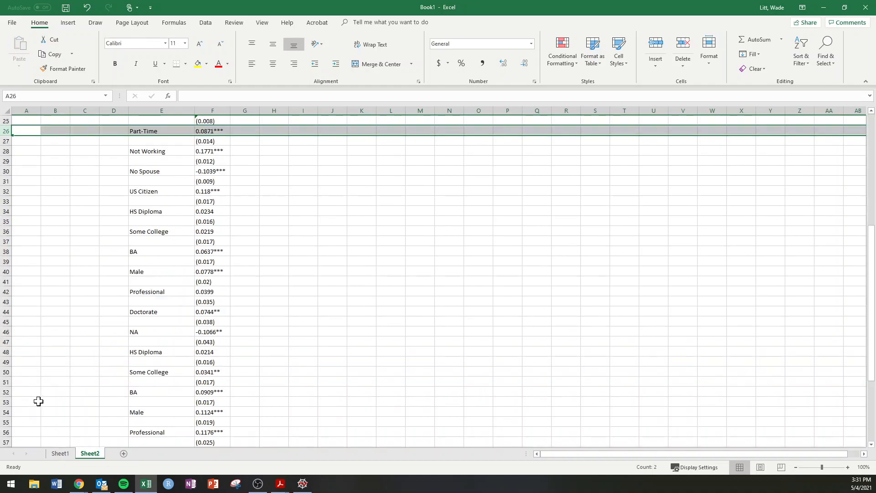
{"action": "scroll", "coordinate": [37, 392], "scroll_direction": "up", "scroll_amount": 3}
{"action": "left_click_drag", "start_coordinate": [4, 222], "coordinate": [6, 276]}
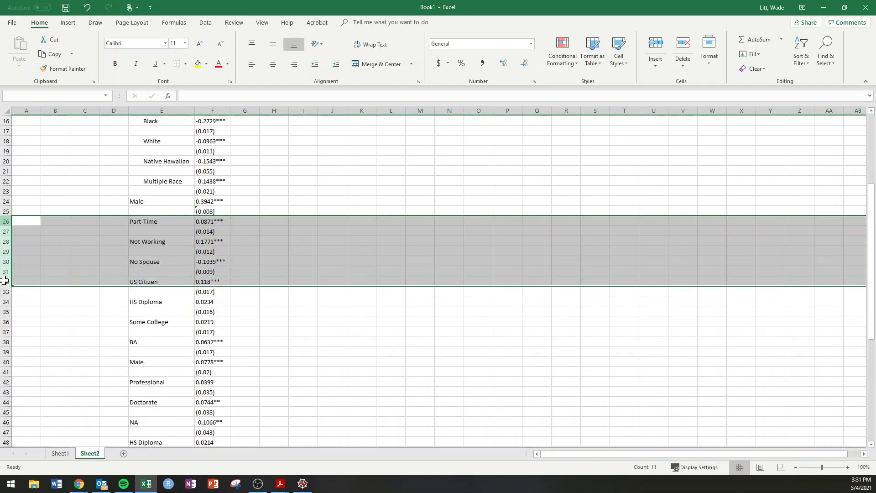
{"action": "key", "text": "ctrl+shift+plus"}
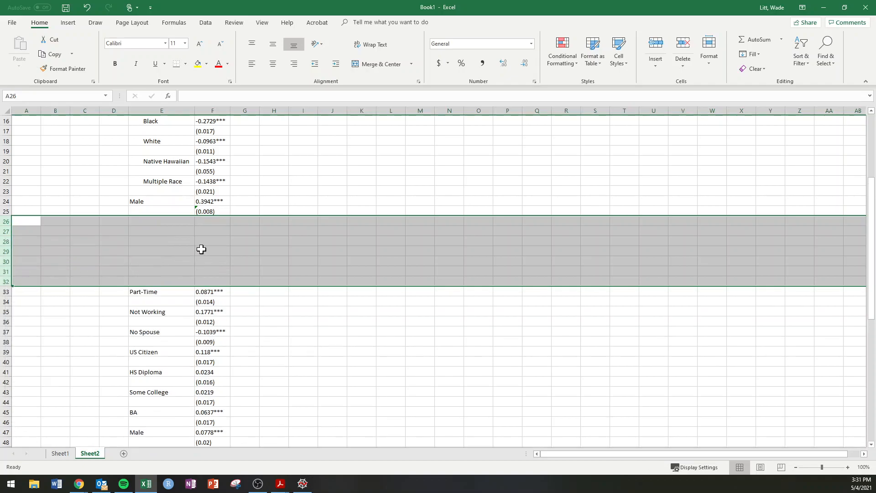
{"action": "left_click", "coordinate": [194, 251]}
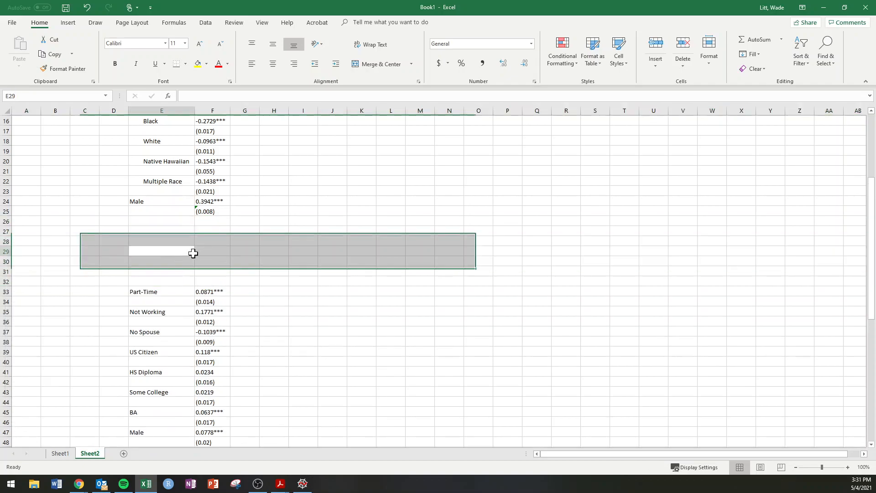
Hide the remaining control variable rows from Part-Time at row 33 down to row 69
{"action": "left_click", "coordinate": [6, 291]}
{"action": "scroll", "coordinate": [27, 338], "scroll_direction": "down", "scroll_amount": 15}
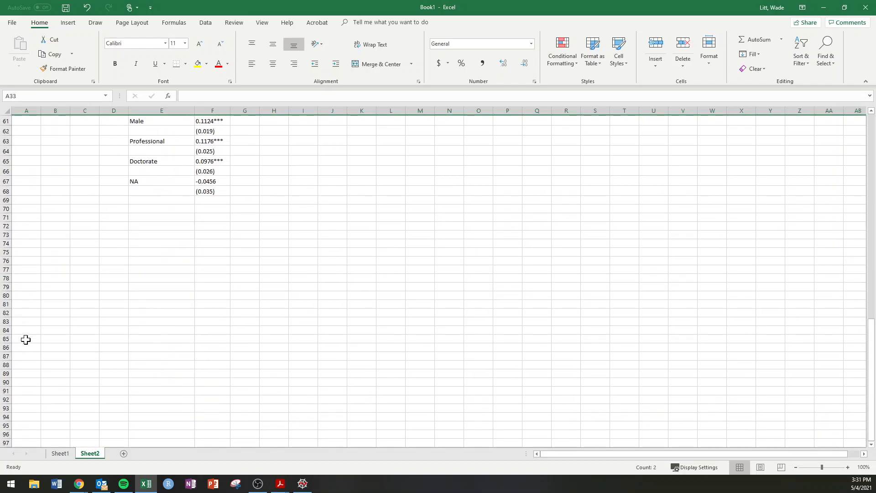
{"action": "left_click", "coordinate": [6, 201], "text": "shift"}
{"action": "right_click", "coordinate": [6, 201]}
{"action": "key", "text": "h"}
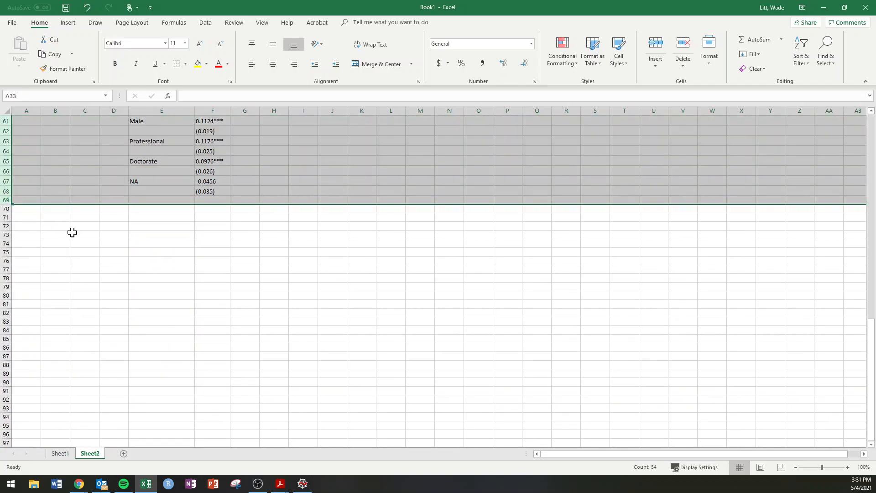
Increase the height of rows 5 to 25 and apply the top alignment to the standard errors down to F25
{"action": "left_click_drag", "start_coordinate": [151, 362], "coordinate": [212, 316]}
{"action": "left_click_drag", "start_coordinate": [2, 365], "coordinate": [5, 171]}
{"action": "mouse_move", "coordinate": [210, 175]}
{"action": "left_mouse_down"}
{"action": "mouse_move", "coordinate": [211, 167]}
{"action": "mouse_move", "coordinate": [213, 384]}
{"action": "left_mouse_up"}
{"action": "left_click", "coordinate": [64, 69]}
{"action": "key", "text": "Escape"}
Add a table row below Male with "Other Controls" in E26 and "Yes" in F26
{"action": "left_click", "coordinate": [170, 400]}
{"action": "left_click", "coordinate": [152, 394]}
{"action": "type", "text": "Other Controls"}
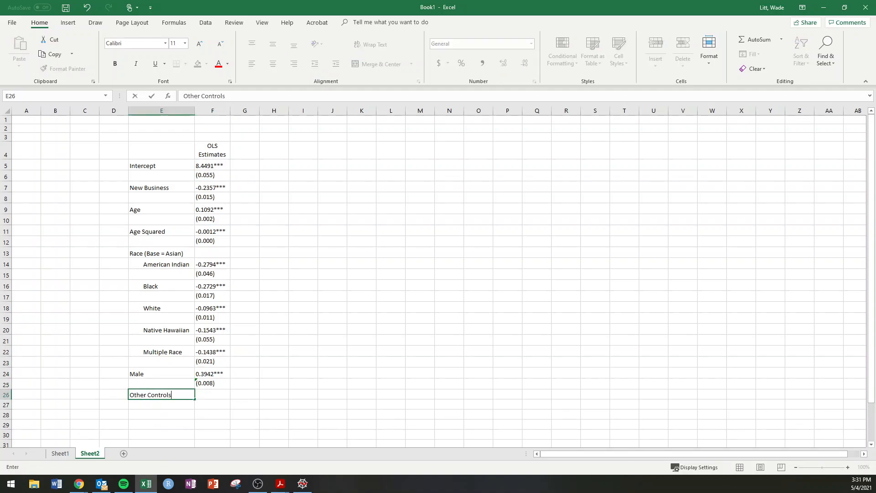
{"action": "key", "text": "Tab"}
{"action": "type", "text": "Y"}
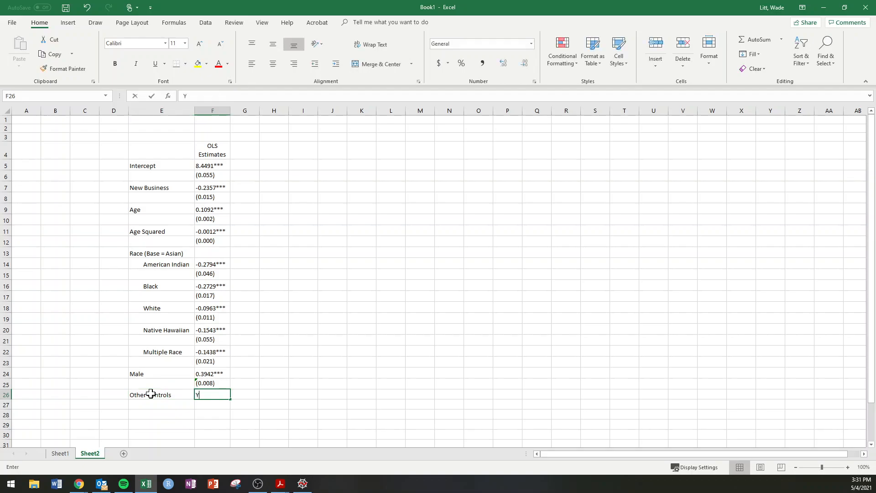
{"action": "type", "text": "es"}
{"action": "key", "text": "Return"}
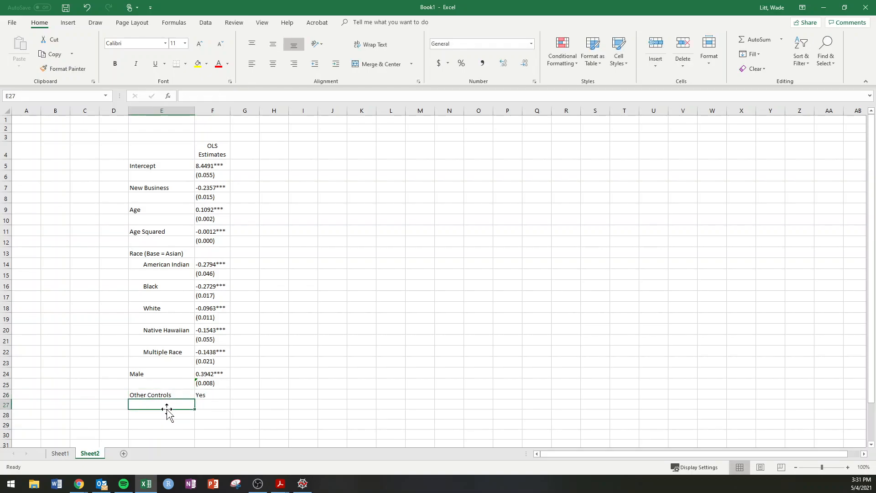
Center the "Yes" entry in F26 horizontally
{"action": "scroll", "coordinate": [192, 411], "scroll_direction": "down", "scroll_amount": 1}
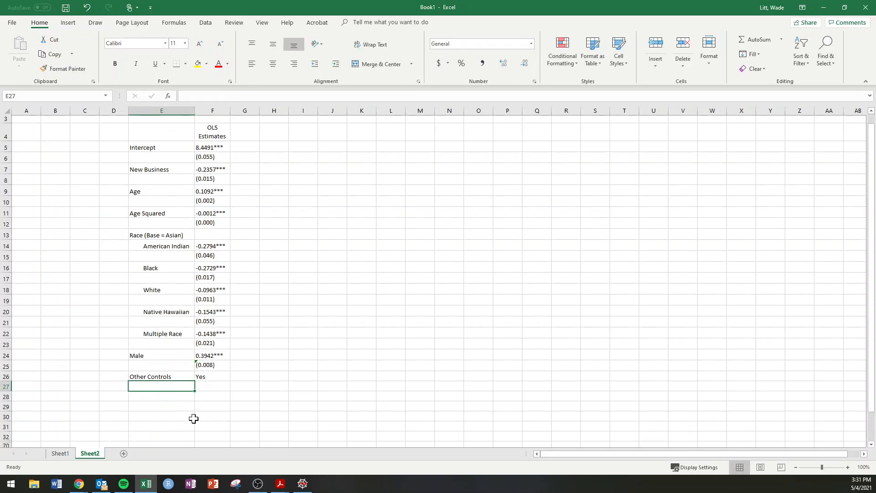
{"action": "left_click", "coordinate": [210, 369]}
{"action": "left_click", "coordinate": [273, 64]}
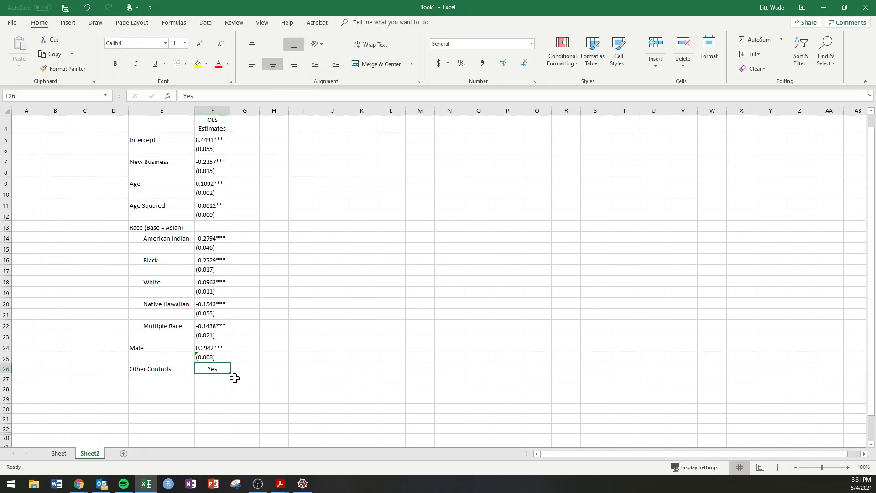
{"action": "left_click", "coordinate": [163, 379]}
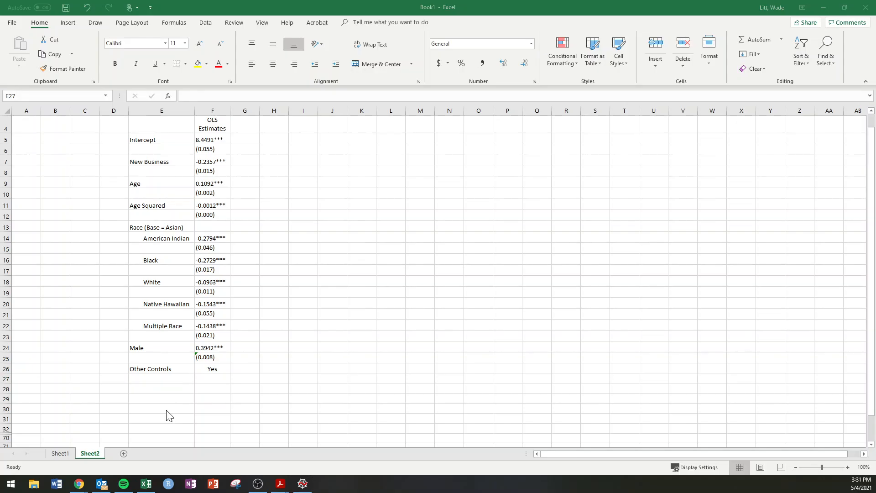
Switch to Spyder and examine the summary statistics above the coefficients in the regression output
{"action": "key", "text": "alt+Tab"}
{"action": "scroll", "coordinate": [529, 315], "scroll_direction": "up", "scroll_amount": 2}
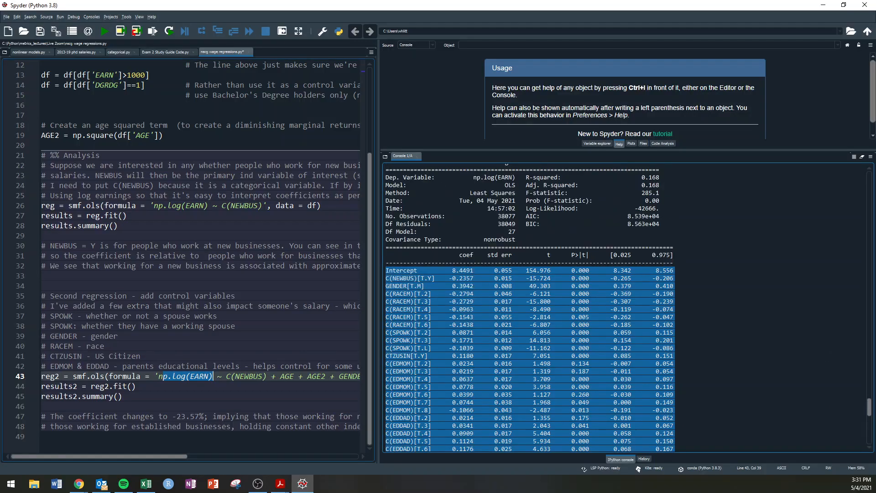
Examine the R-squared value and the number of observations in the second regression's summary
{"action": "left_click_drag", "start_coordinate": [473, 172], "coordinate": [645, 177]}
{"action": "left_click", "coordinate": [515, 178]}
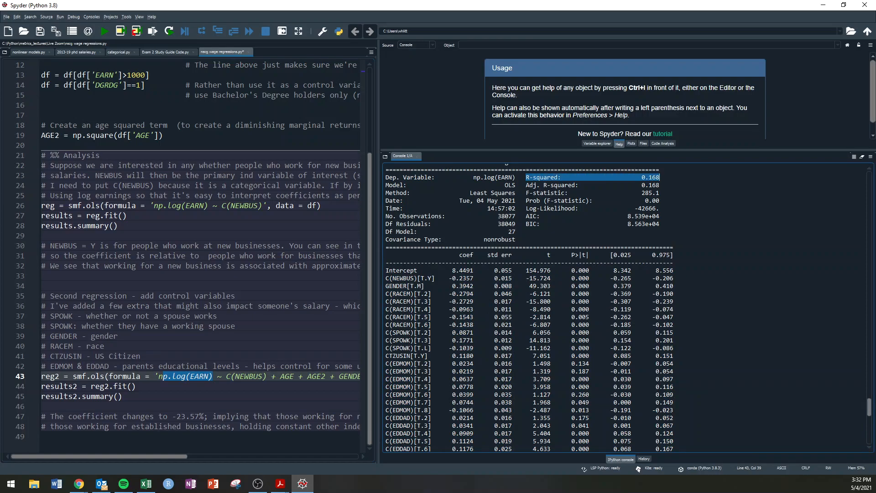
{"action": "left_click_drag", "start_coordinate": [393, 216], "coordinate": [509, 215]}
{"action": "left_click", "coordinate": [509, 216]}
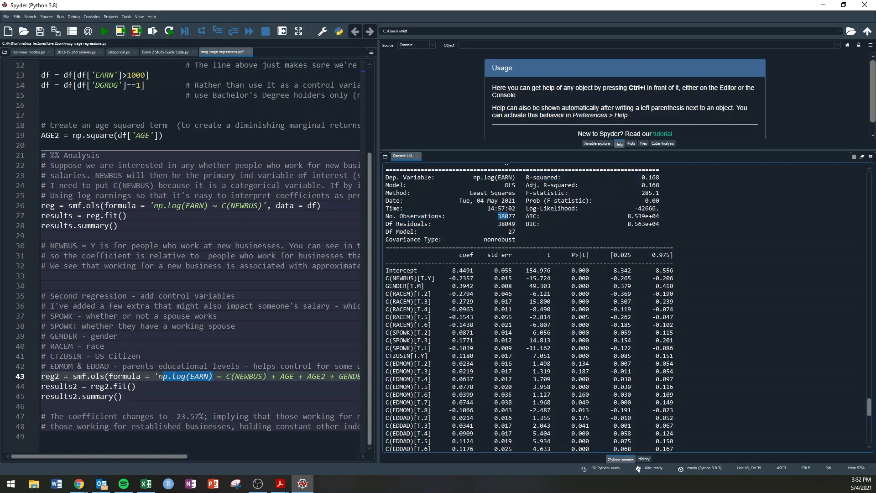
{"action": "scroll", "coordinate": [512, 218], "scroll_direction": "down", "scroll_amount": 6}
{"action": "scroll", "coordinate": [512, 217], "scroll_direction": "up", "scroll_amount": 2}
Return to Excel and add a table row with "Observations" in E27 and 38,077 in F27
{"action": "key", "text": "alt+Tab"}
{"action": "type", "text": "Obs"}
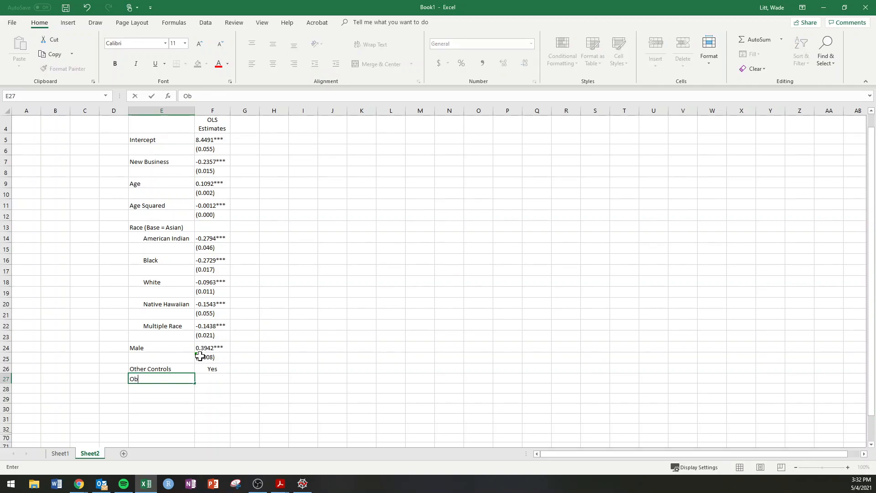
{"action": "key", "text": "Tab"}
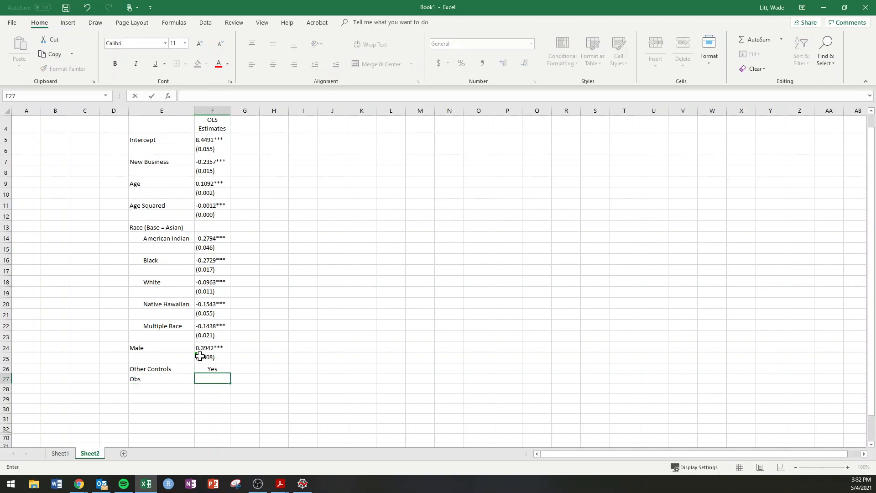
{"action": "left_click", "coordinate": [172, 379]}
{"action": "type", "text": "Observation"}
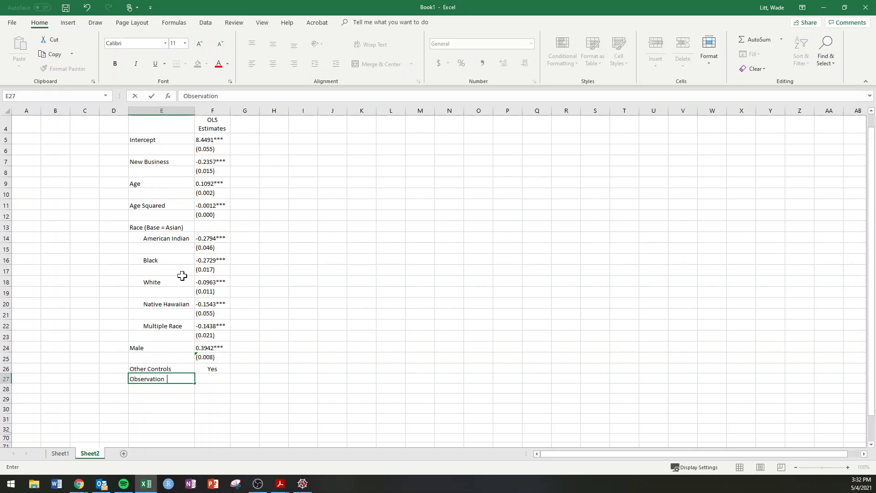
{"action": "type", "text": "s"}
{"action": "key", "text": "Tab"}
{"action": "type", "text": "38"}
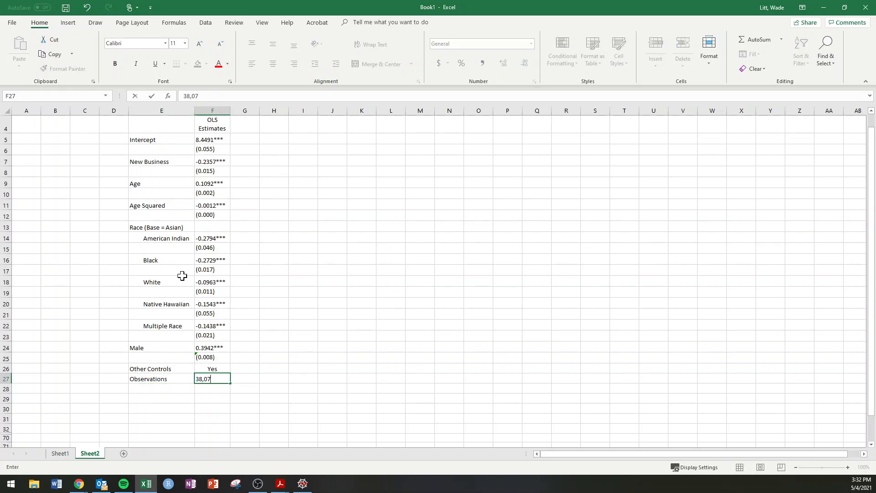
{"action": "key", "text": "Return"}
Label E28 as "R2" and format the 2 as superscript
{"action": "type", "text": "R"}
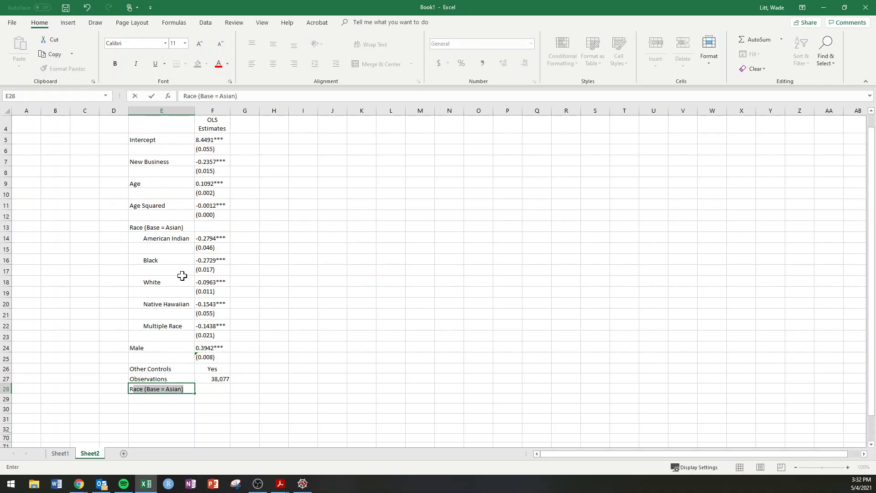
{"action": "type", "text": "2"}
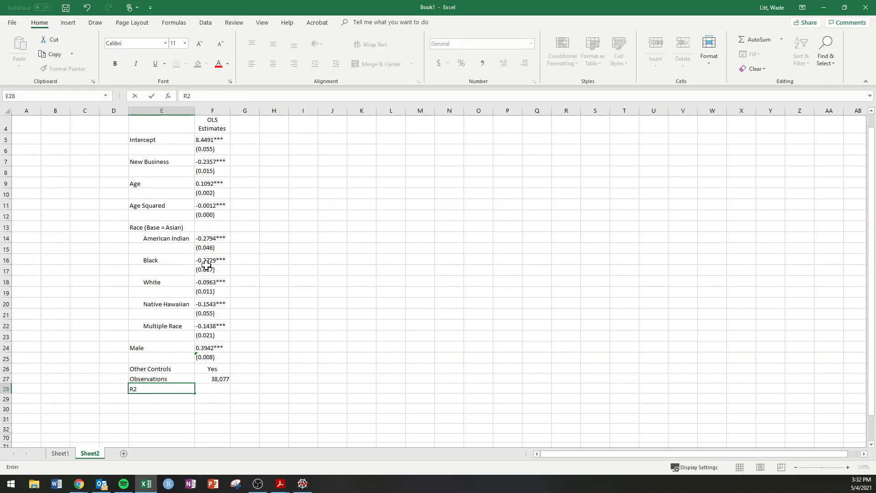
{"action": "left_click_drag", "start_coordinate": [191, 96], "coordinate": [187, 96]}
{"action": "left_click", "coordinate": [230, 82]}
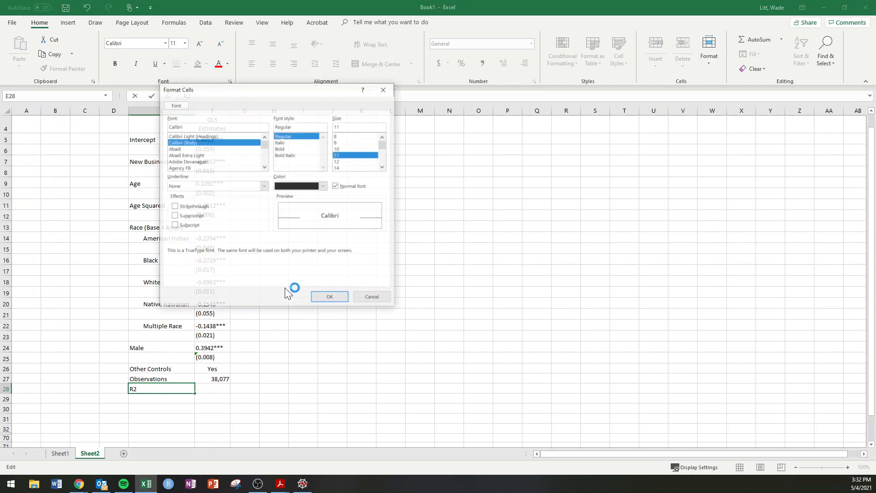
{"action": "left_click", "coordinate": [182, 217]}
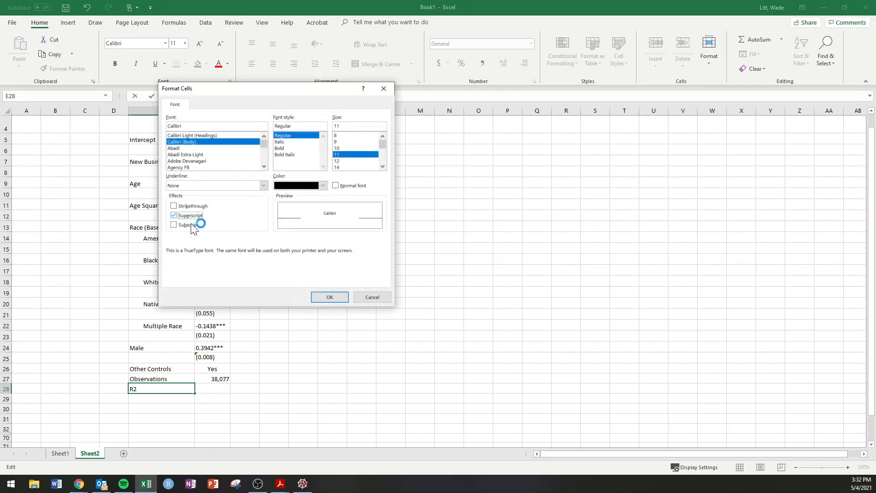
{"action": "left_click", "coordinate": [338, 297]}
Enter 0.168 in F28 and center the observations and R² values in F27:F28 horizontally
{"action": "left_click", "coordinate": [215, 388]}
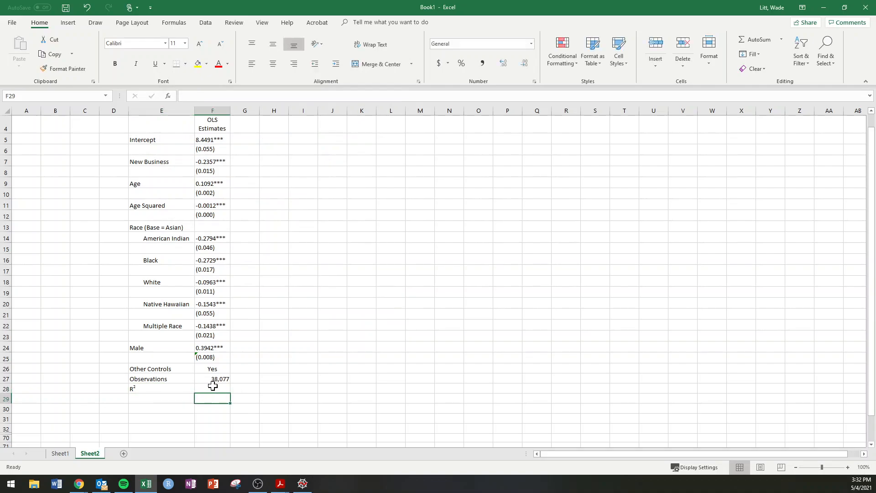
{"action": "type", "text": "0"}
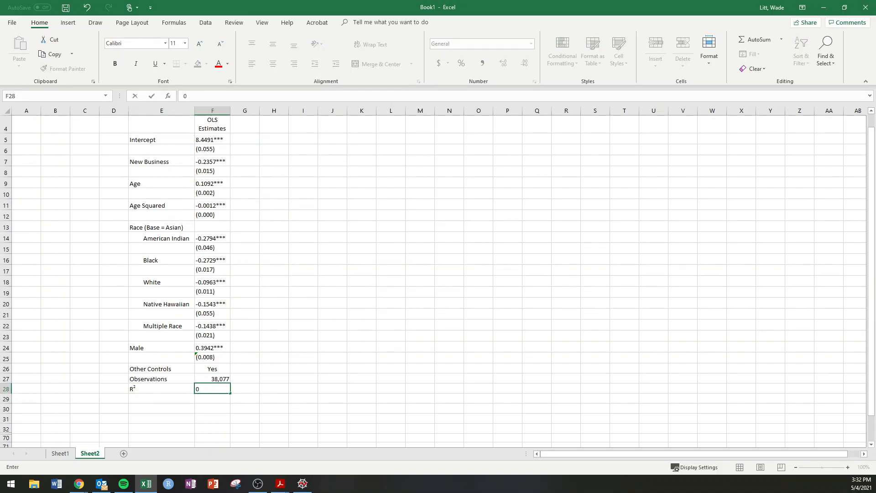
{"action": "type", "text": ".168"}
{"action": "key", "text": "Return"}
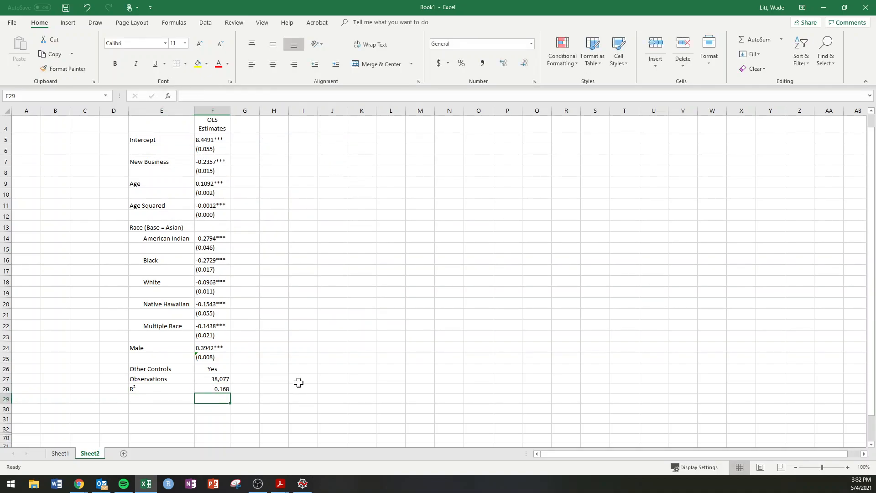
{"action": "left_click", "coordinate": [208, 387]}
{"action": "left_click_drag", "start_coordinate": [208, 387], "coordinate": [210, 378]}
{"action": "left_click", "coordinate": [273, 63]}
{"action": "left_click", "coordinate": [335, 292]}
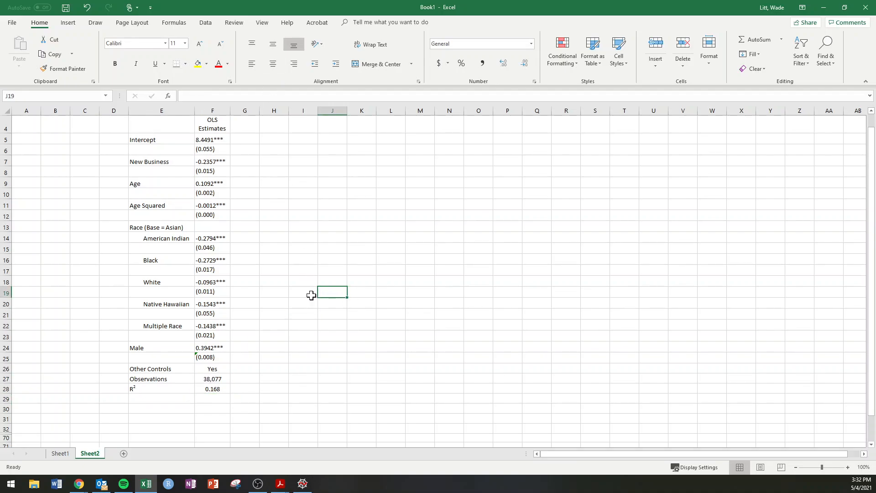
Left-align the coefficients and standard errors in F5:F25
{"action": "left_click_drag", "start_coordinate": [221, 356], "coordinate": [227, 148]}
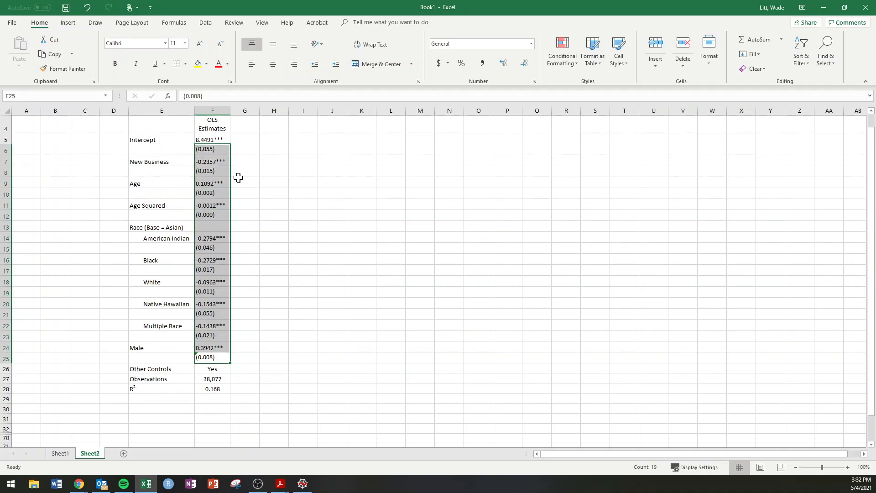
{"action": "scroll", "coordinate": [238, 178], "scroll_direction": "up", "scroll_amount": 1}
{"action": "mouse_move", "coordinate": [239, 178]}
{"action": "left_mouse_down"}
{"action": "mouse_move", "coordinate": [221, 163]}
{"action": "mouse_move", "coordinate": [241, 173]}
{"action": "left_mouse_up"}
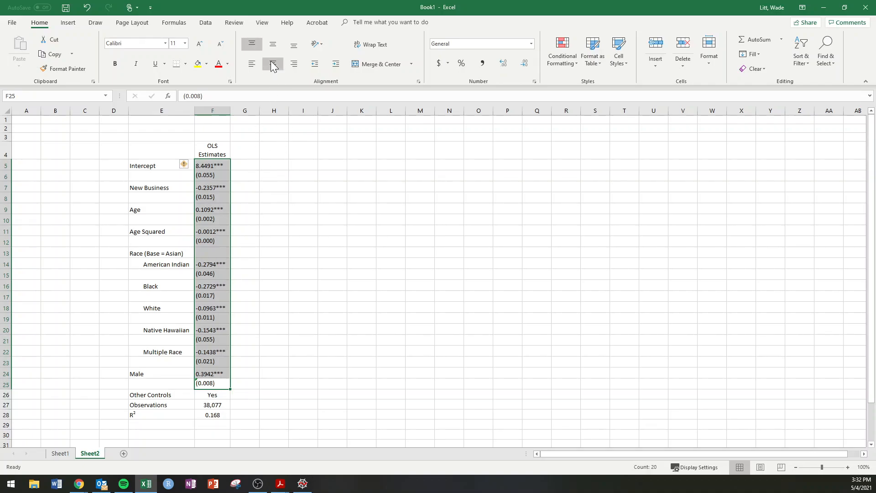
{"action": "left_click", "coordinate": [256, 64]}
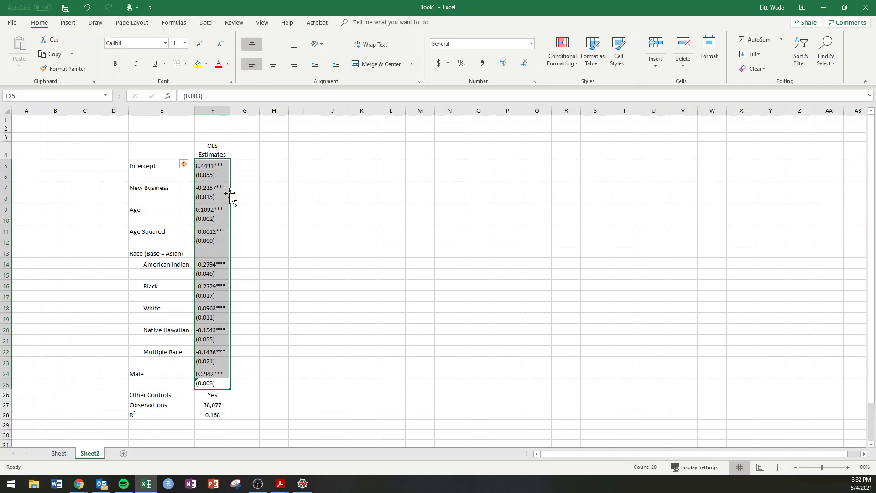
Widen column F and indent the coefficients and standard errors in F5:F25 by two levels
{"action": "left_click_drag", "start_coordinate": [230, 112], "coordinate": [240, 112]}
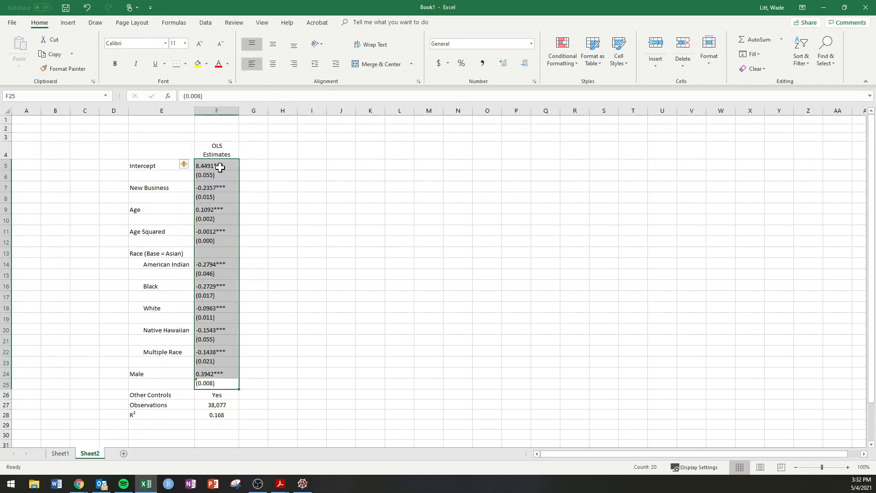
{"action": "left_click", "coordinate": [255, 63]}
{"action": "left_click", "coordinate": [317, 65]}
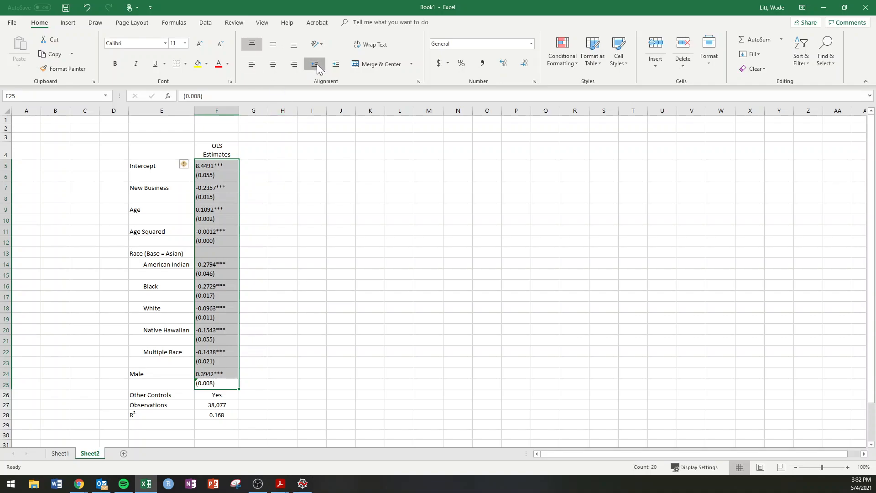
{"action": "left_click", "coordinate": [337, 65]}
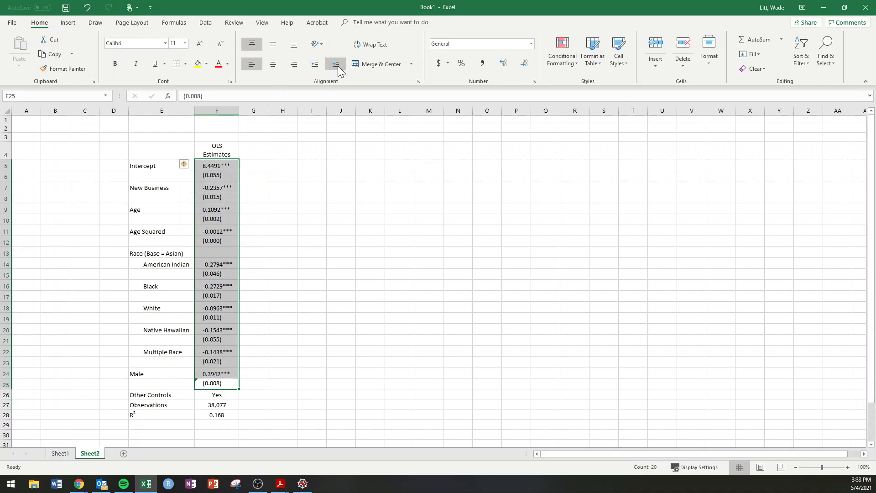
{"action": "left_click", "coordinate": [337, 64]}
{"action": "left_click_drag", "start_coordinate": [245, 112], "coordinate": [245, 113]}
{"action": "left_click", "coordinate": [299, 208]}
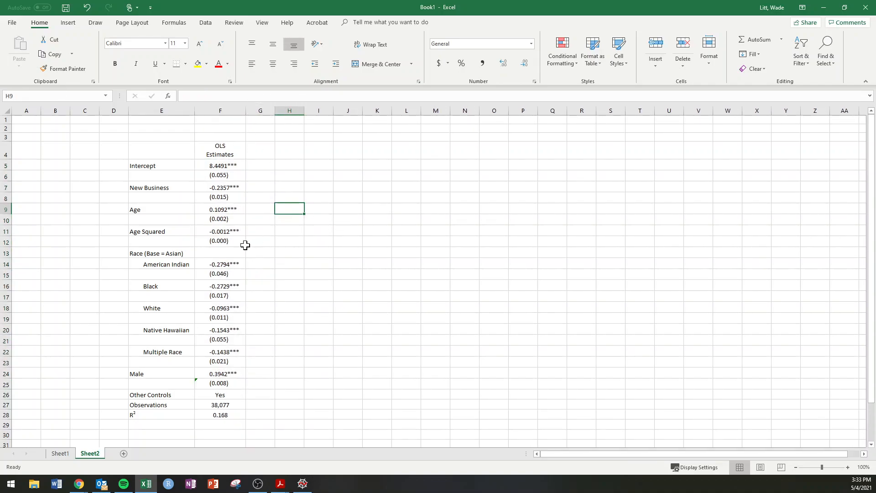
Enter the subtitle "Dependent Variable: Log Earnings" in E3 above the table
{"action": "left_click", "coordinate": [221, 151]}
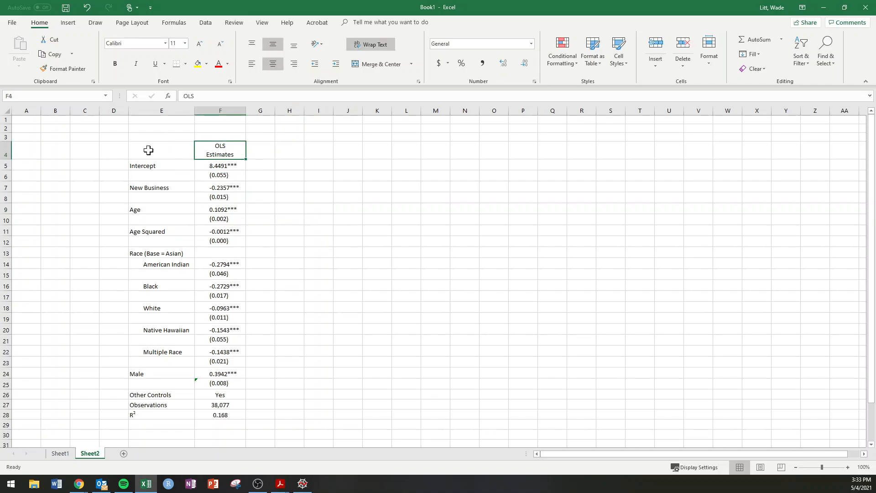
{"action": "left_click", "coordinate": [154, 136]}
{"action": "type", "text": "Dpe"}
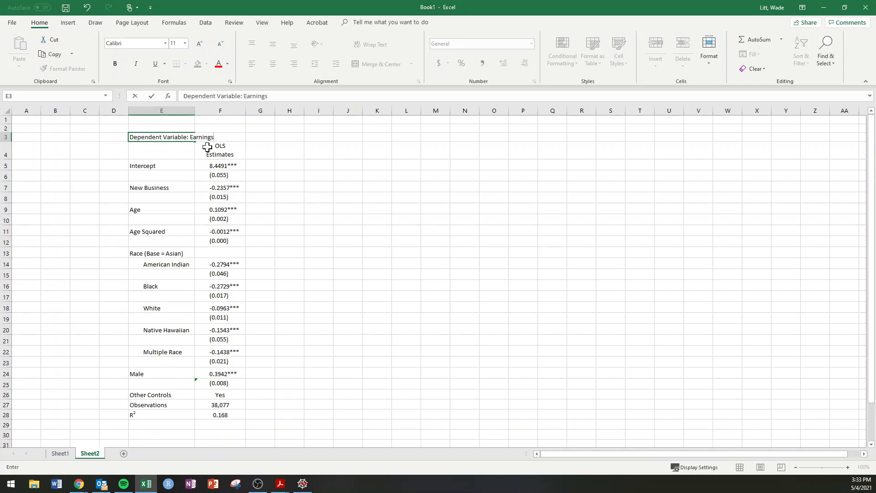
{"action": "type", "text": "Log("}
{"action": "key", "text": "BackSpace"}
Enter the title "Table 1: OLS Earnings Model" in E2
{"action": "left_click", "coordinate": [151, 128]}
{"action": "type", "text": "Table 1: OLS Earnings Model"}
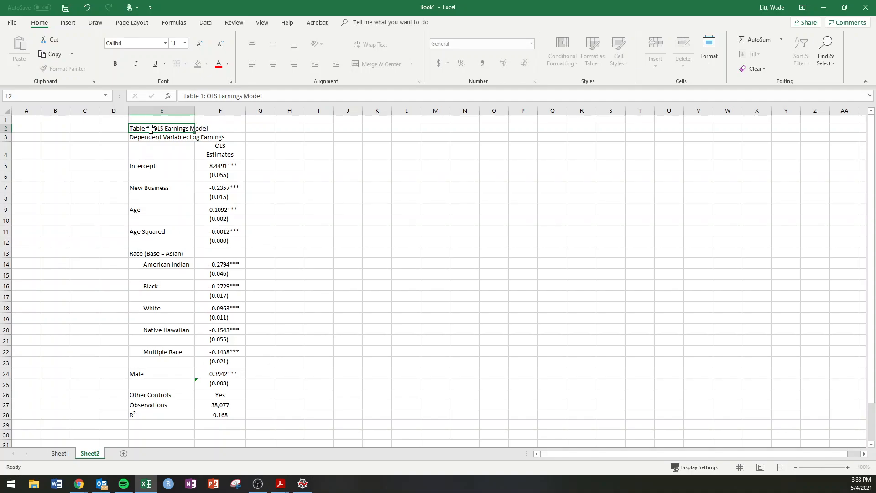
{"action": "left_click", "coordinate": [152, 137]}
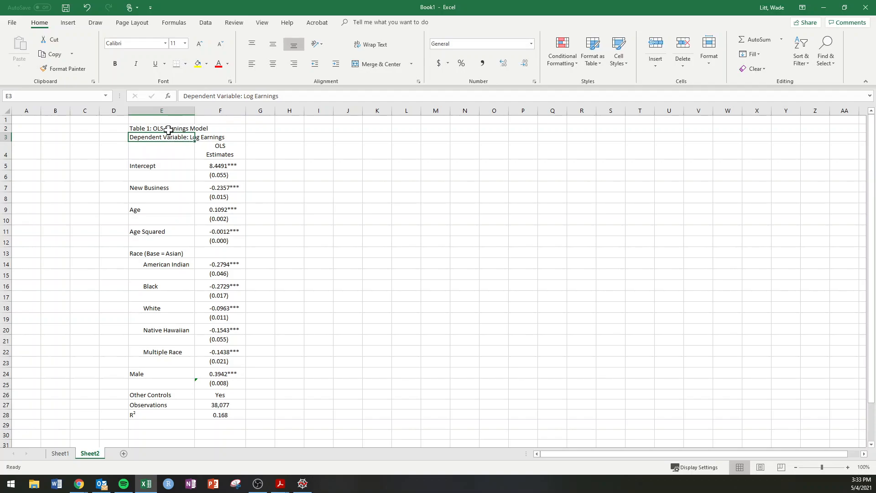
{"action": "left_click_drag", "start_coordinate": [159, 125], "coordinate": [221, 142]}
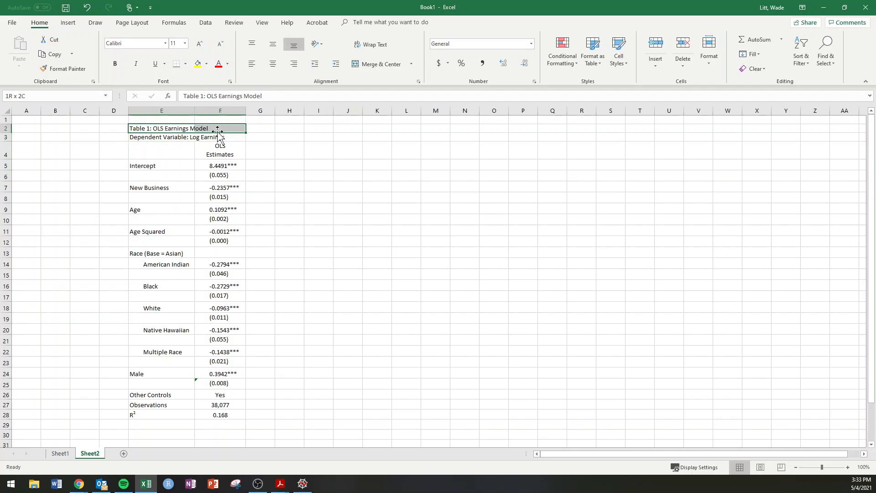
{"action": "left_click", "coordinate": [248, 201]}
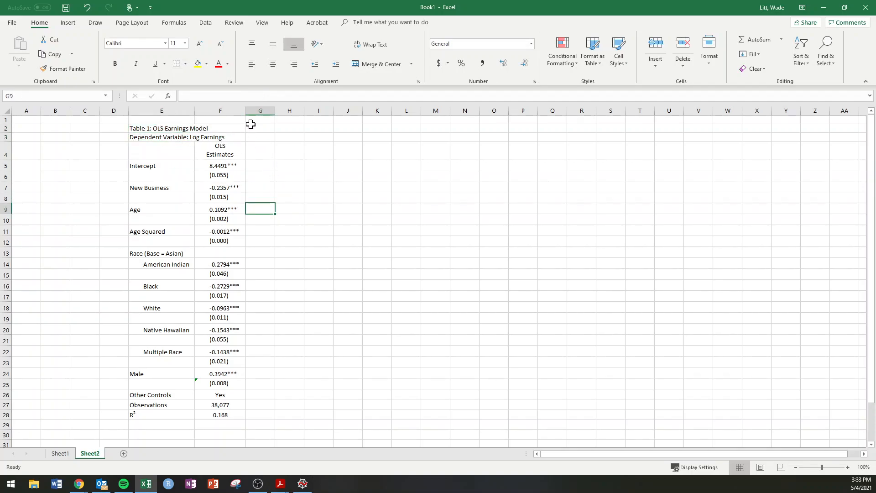
Insert a blank column between the variable labels and the OLS Estimates column
{"action": "left_click_drag", "start_coordinate": [219, 153], "coordinate": [226, 402]}
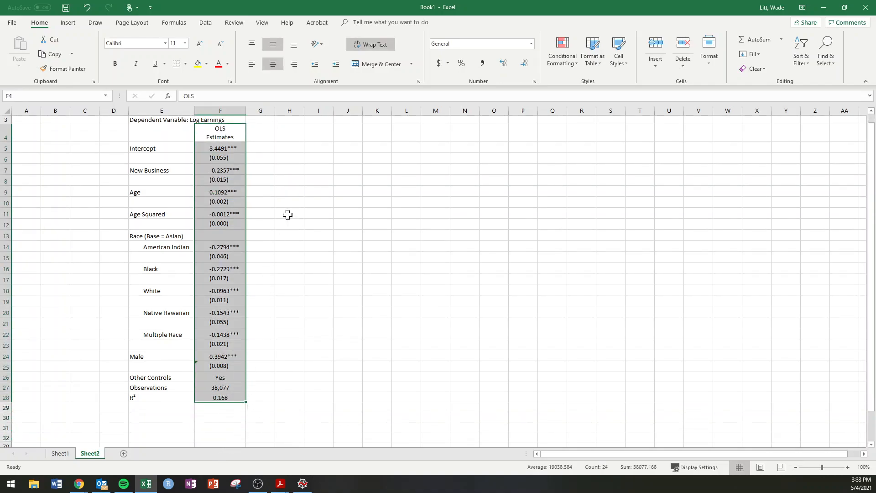
{"action": "left_click", "coordinate": [221, 110]}
{"action": "right_click", "coordinate": [222, 105]}
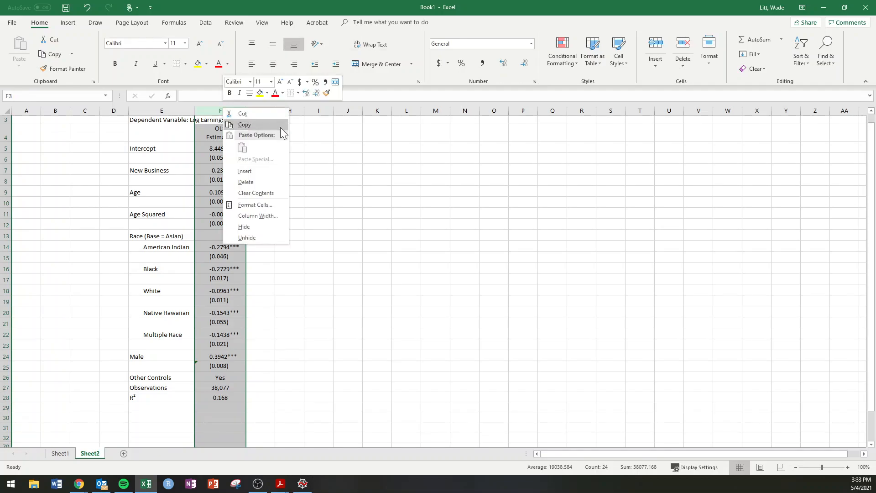
{"action": "left_click", "coordinate": [267, 171]}
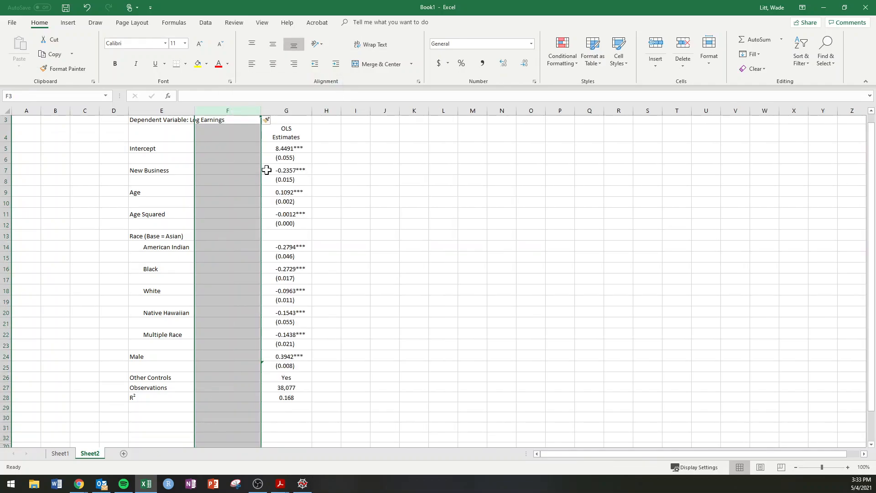
{"action": "left_click", "coordinate": [246, 137]}
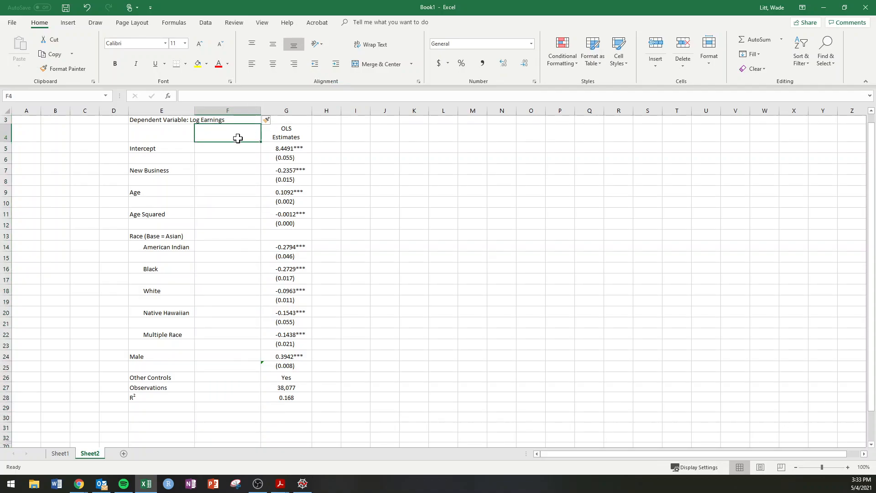
{"action": "left_click", "coordinate": [283, 136]}
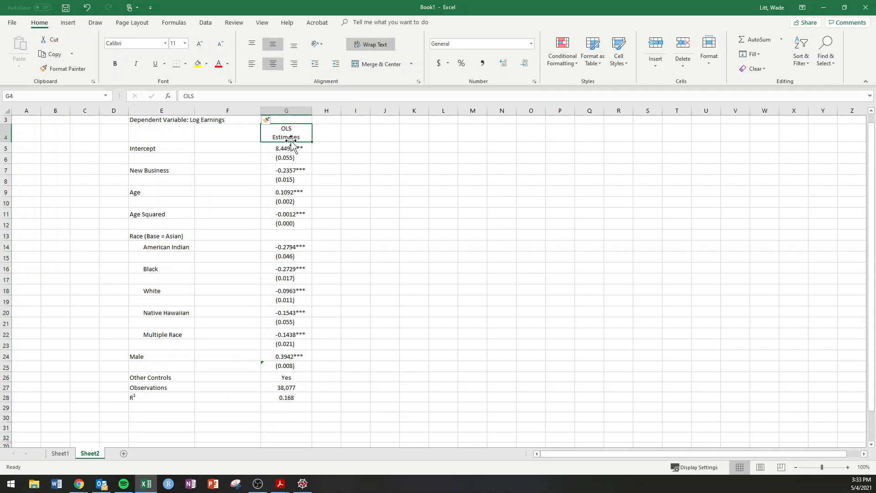
{"action": "left_click_drag", "start_coordinate": [219, 147], "coordinate": [218, 185]}
Switch to Spyder, display the summary of the first regression with only C(NEWBUS), and check its NEWBUS coefficient before returning to Excel
{"action": "key", "text": "alt+Tab"}
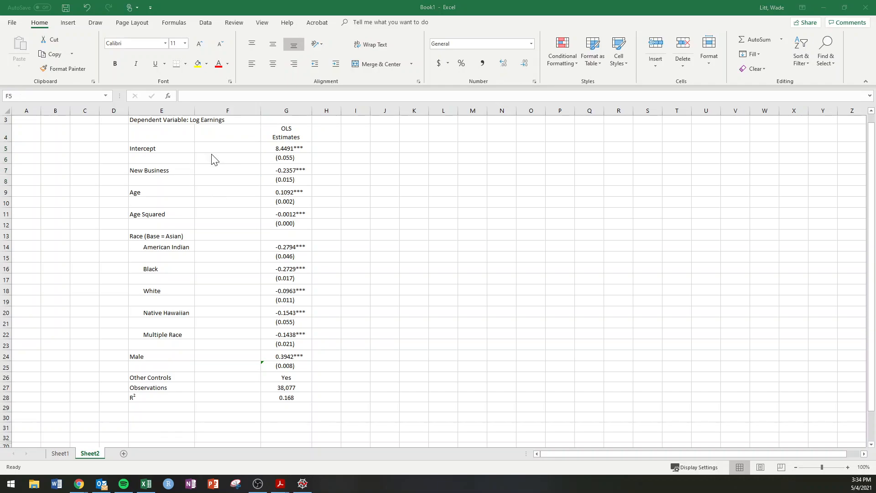
{"action": "scroll", "coordinate": [256, 154], "scroll_direction": "up", "scroll_amount": 1}
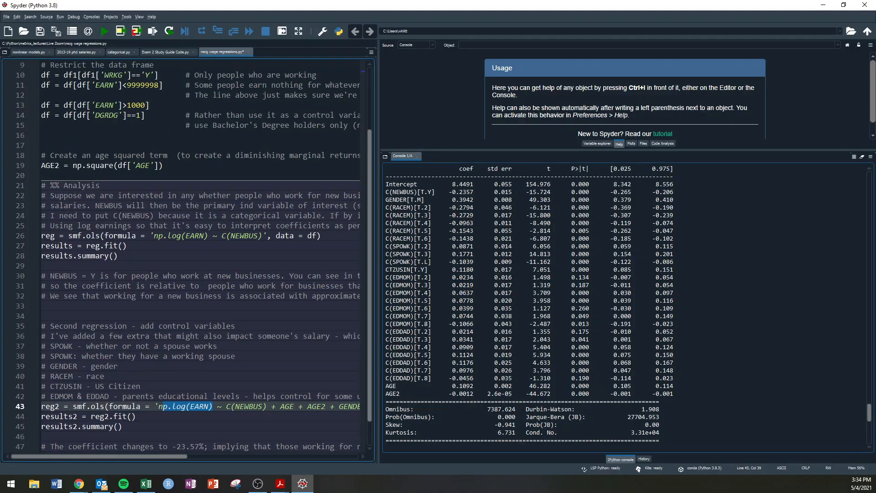
{"action": "left_click_drag", "start_coordinate": [163, 236], "coordinate": [275, 236]}
{"action": "left_click", "coordinate": [226, 236]}
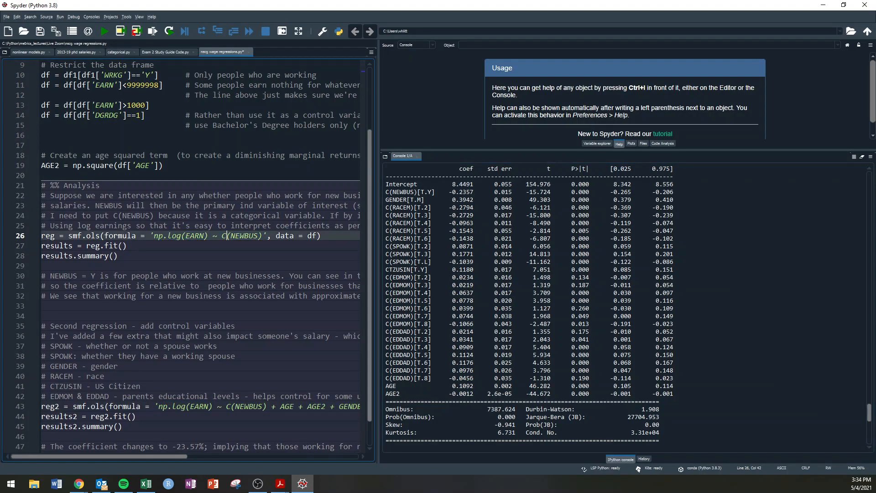
{"action": "left_click", "coordinate": [104, 256]}
{"action": "key", "text": "F9"}
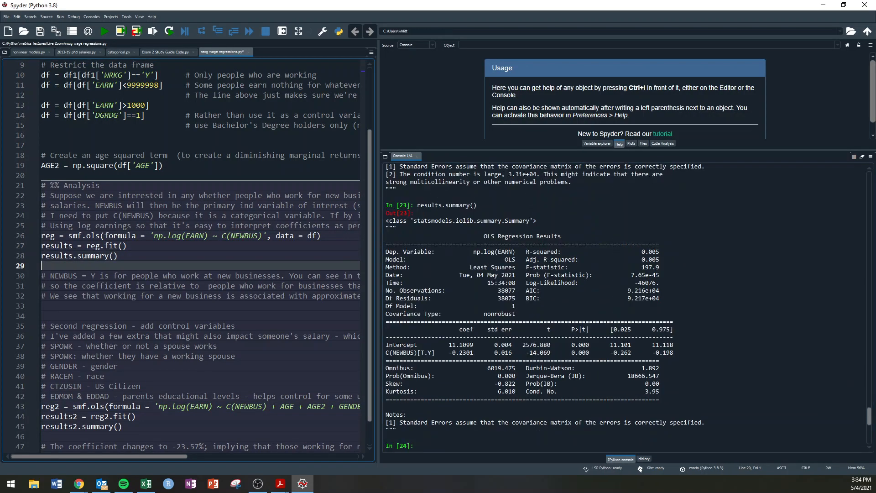
{"action": "left_click_drag", "start_coordinate": [449, 345], "coordinate": [466, 353]}
{"action": "key", "text": "alt+Tab"}
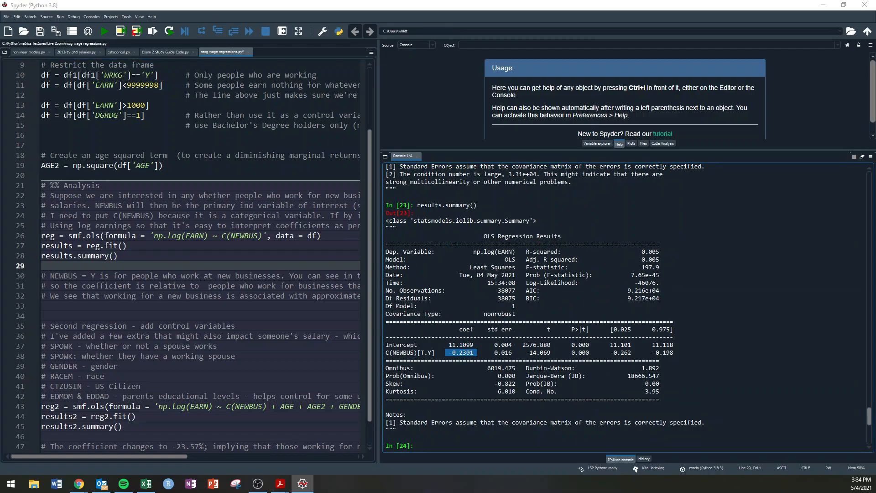
Enter a centered dash in the Age row of the blank column F
{"action": "left_click", "coordinate": [247, 140]}
{"action": "left_click_drag", "start_coordinate": [223, 148], "coordinate": [228, 408]}
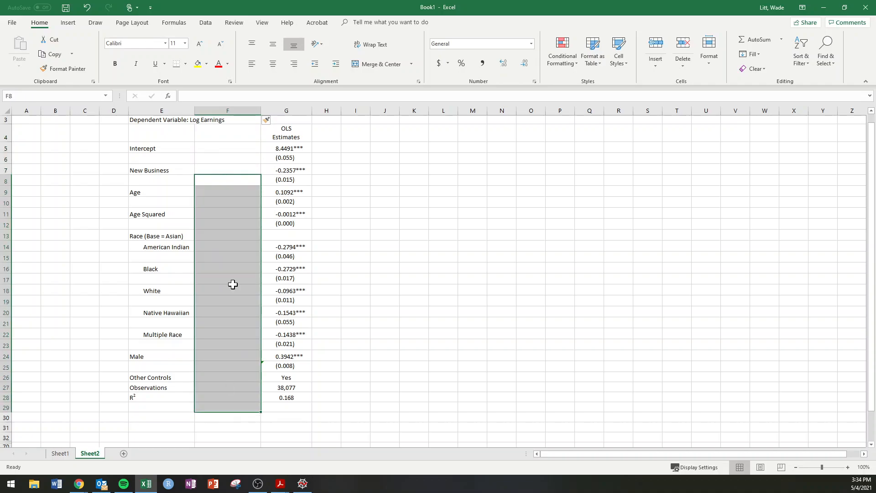
{"action": "left_click", "coordinate": [223, 200]}
{"action": "left_click", "coordinate": [226, 190]}
{"action": "type", "text": "-"}
{"action": "key", "text": "Return"}
{"action": "left_click", "coordinate": [225, 190]}
{"action": "left_click", "coordinate": [272, 64]}
{"action": "left_click", "coordinate": [213, 224]}
{"action": "mouse_move", "coordinate": [226, 191]}
{"action": "left_mouse_down"}
{"action": "mouse_move", "coordinate": [218, 343]}
{"action": "mouse_move", "coordinate": [230, 191]}
{"action": "left_mouse_up"}
Delete the extra column F between the variable labels and the OLS Estimates column
{"action": "left_click", "coordinate": [230, 108]}
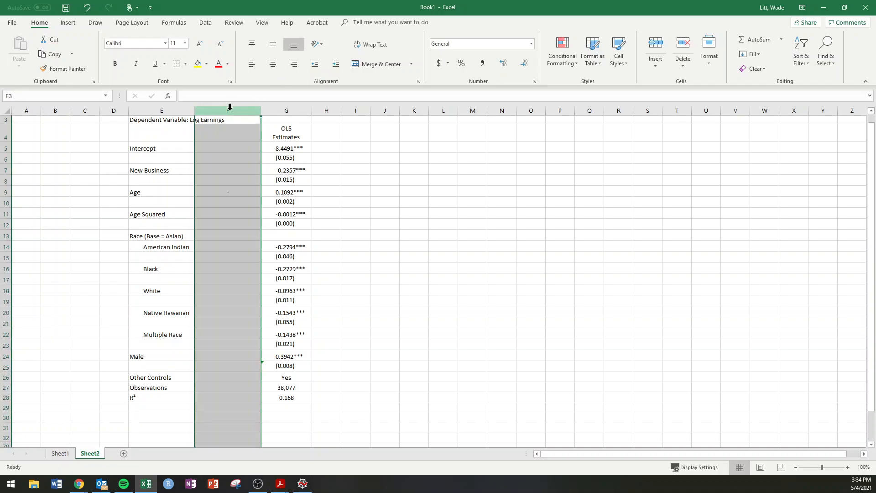
{"action": "right_click", "coordinate": [230, 109]}
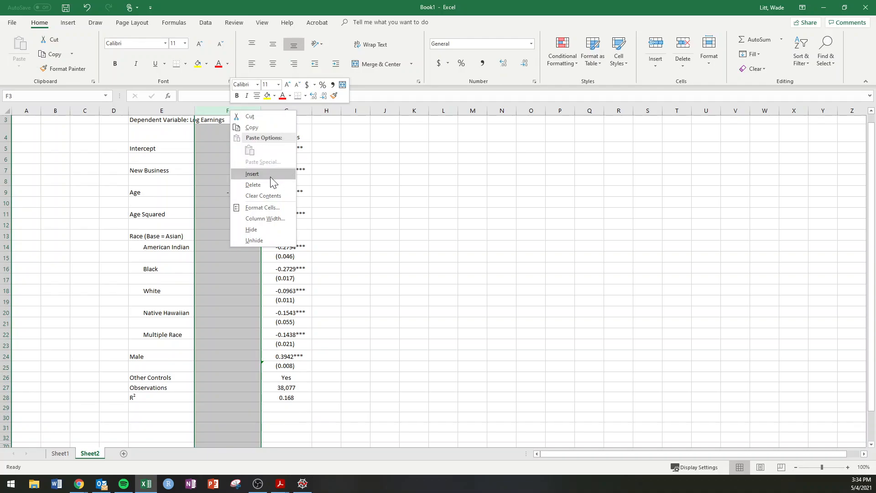
{"action": "left_click", "coordinate": [269, 184]}
{"action": "left_click", "coordinate": [353, 185]}
{"action": "left_click_drag", "start_coordinate": [219, 129], "coordinate": [399, 270]}
{"action": "left_click", "coordinate": [251, 169]}
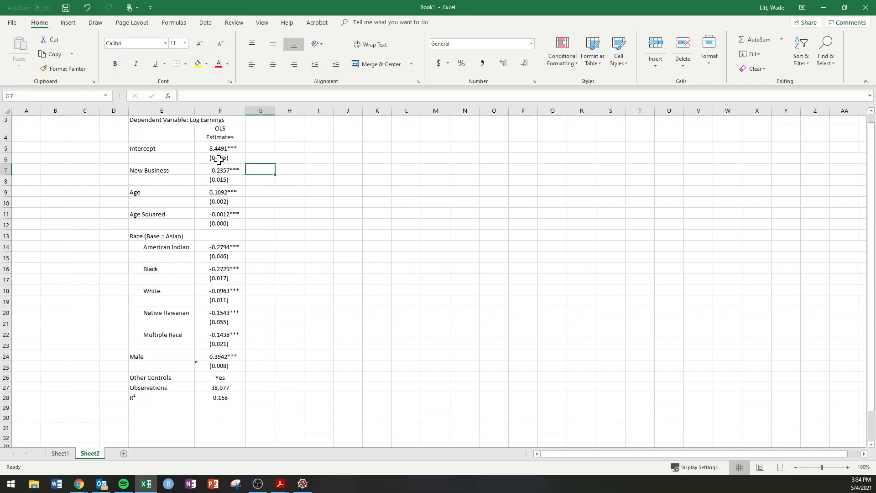
Increase the height of rows 2 and 3, which hold the title and the dependent variable line
{"action": "scroll", "coordinate": [234, 220], "scroll_direction": "up", "scroll_amount": 1}
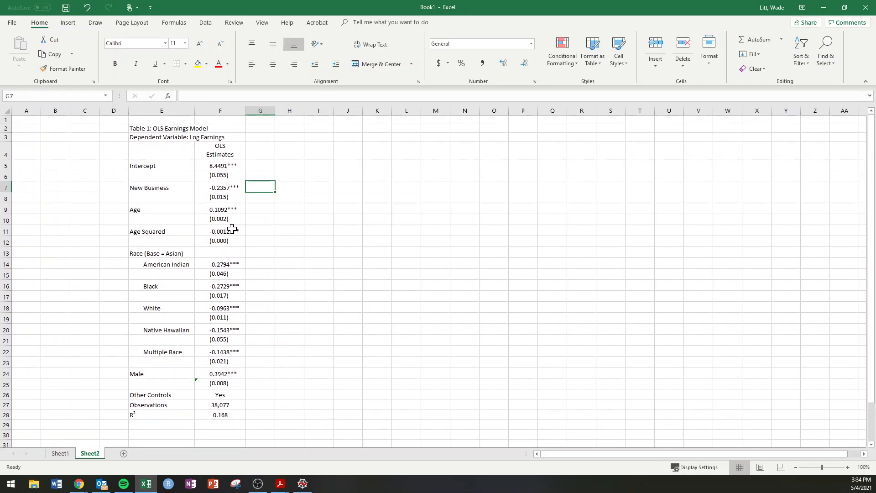
{"action": "left_click_drag", "start_coordinate": [146, 129], "coordinate": [228, 128]}
{"action": "left_click_drag", "start_coordinate": [7, 124], "coordinate": [8, 138]}
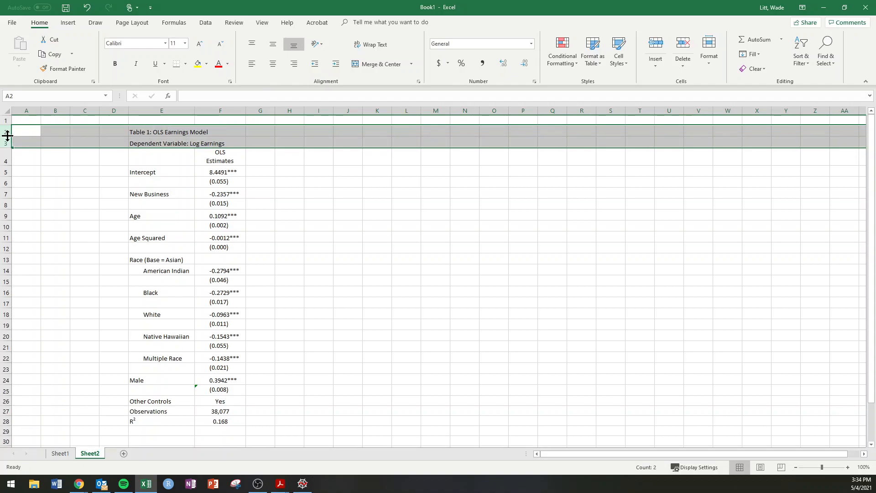
{"action": "left_click", "coordinate": [318, 157]}
Add a bottom border below the title across E2:F2 and widen column E
{"action": "left_click_drag", "start_coordinate": [148, 133], "coordinate": [210, 136]}
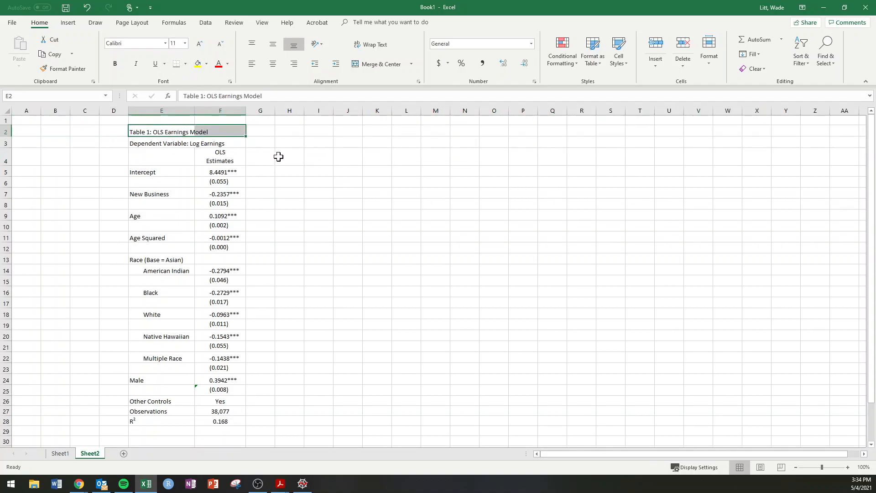
{"action": "left_click_drag", "start_coordinate": [199, 111], "coordinate": [254, 123]}
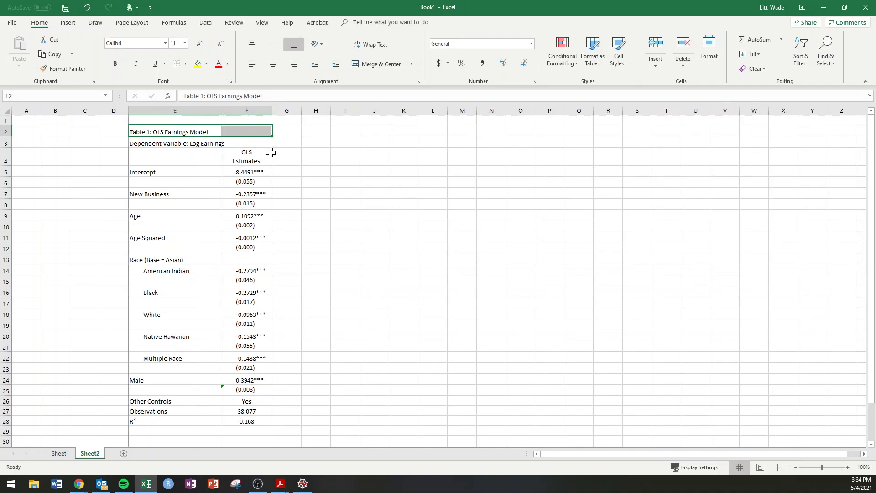
{"action": "left_click", "coordinate": [308, 196]}
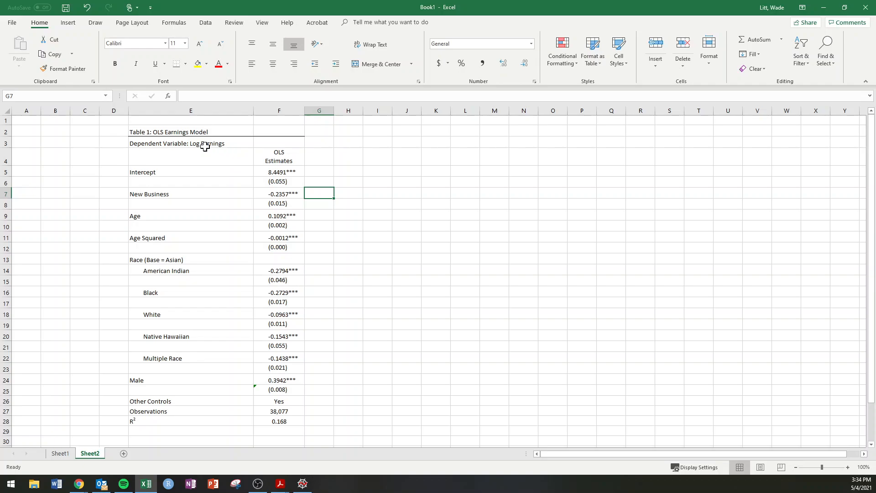
Add a bottom border below the column header row across E4:F4
{"action": "left_click", "coordinate": [159, 157]}
{"action": "left_click_drag", "start_coordinate": [159, 157], "coordinate": [283, 154]}
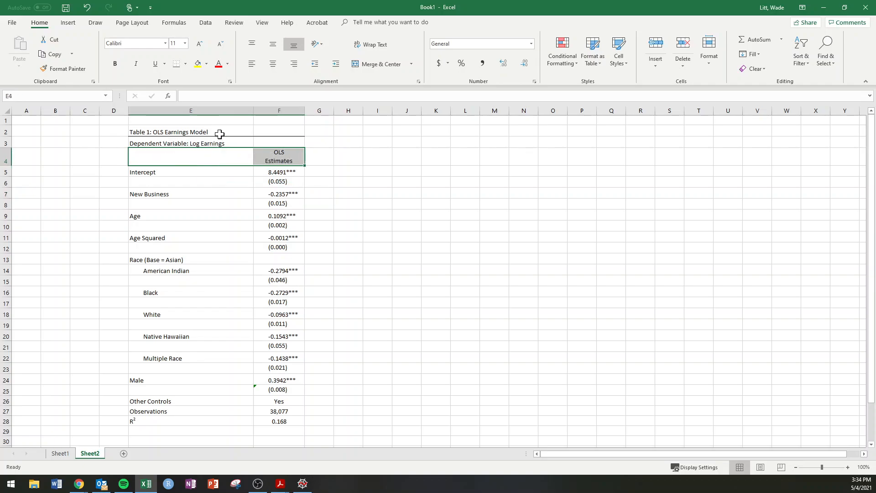
{"action": "left_click", "coordinate": [176, 65]}
Add a bottom border below the R² row across E28:F28 to close off the table
{"action": "left_click_drag", "start_coordinate": [141, 389], "coordinate": [265, 388]}
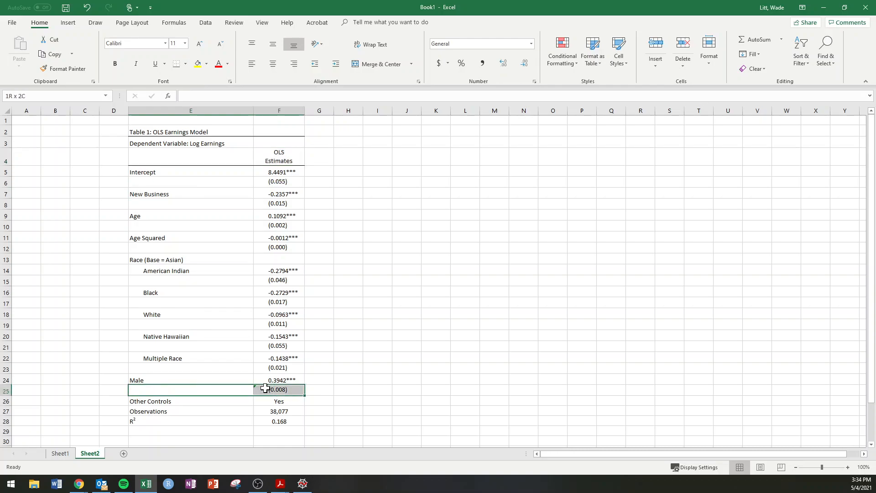
{"action": "left_click_drag", "start_coordinate": [166, 400], "coordinate": [294, 421]}
{"action": "left_click", "coordinate": [171, 420]}
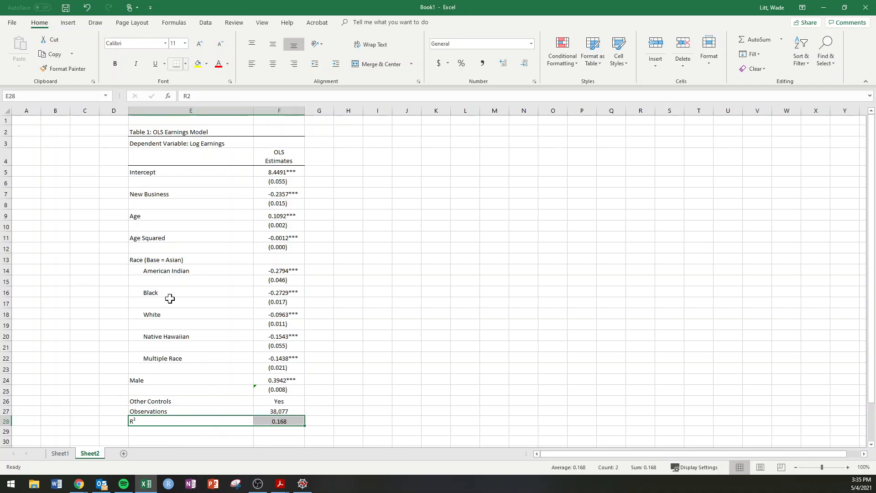
{"action": "left_click", "coordinate": [179, 431]}
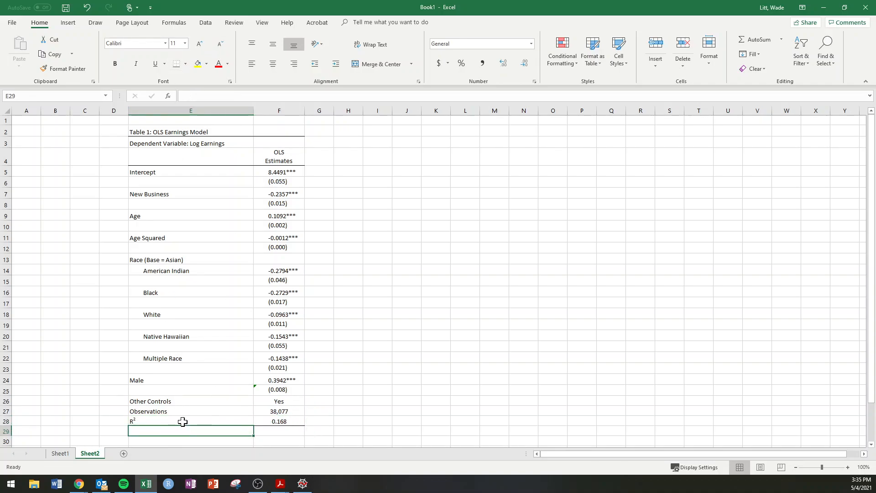
Extend the title in E2 to "Table 1: OLS Earnings Model, NSCG 2019."
{"action": "left_click", "coordinate": [142, 134]}
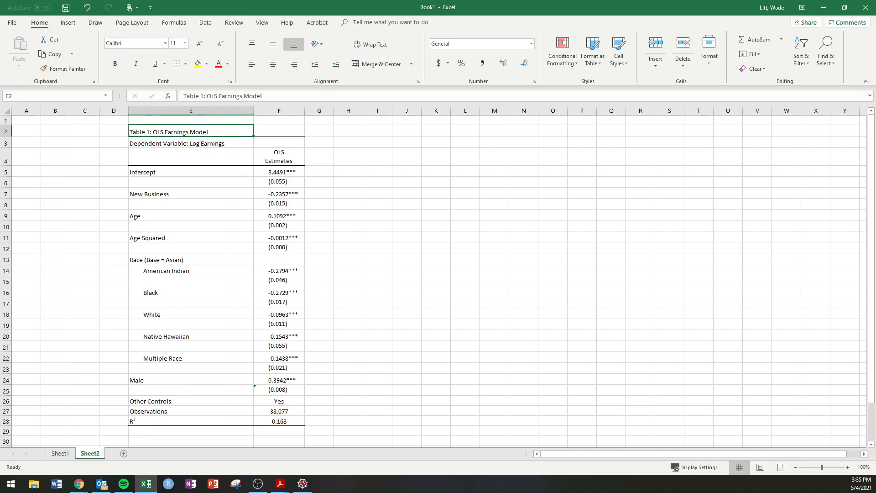
{"action": "left_click", "coordinate": [263, 96]}
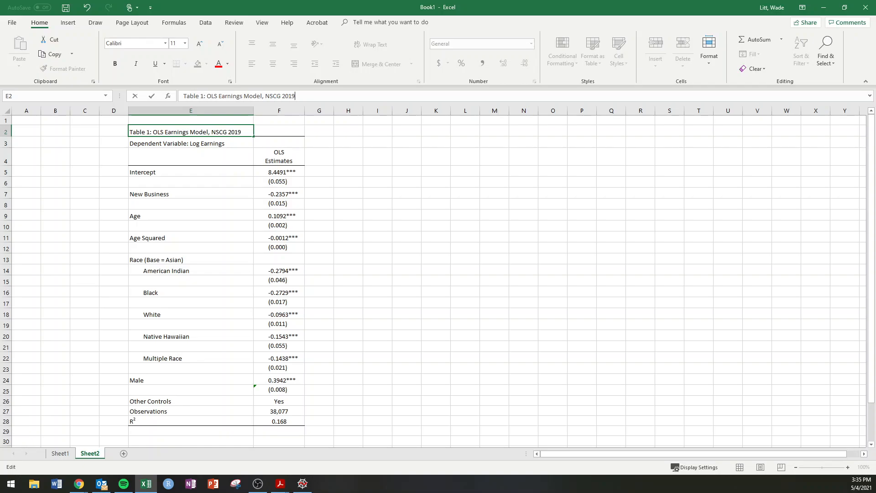
Enter the note "Source: National Survey of College Graduates (2019)" in E29 below the table
{"action": "left_click", "coordinate": [173, 431]}
{"action": "type", "text": "Source"}
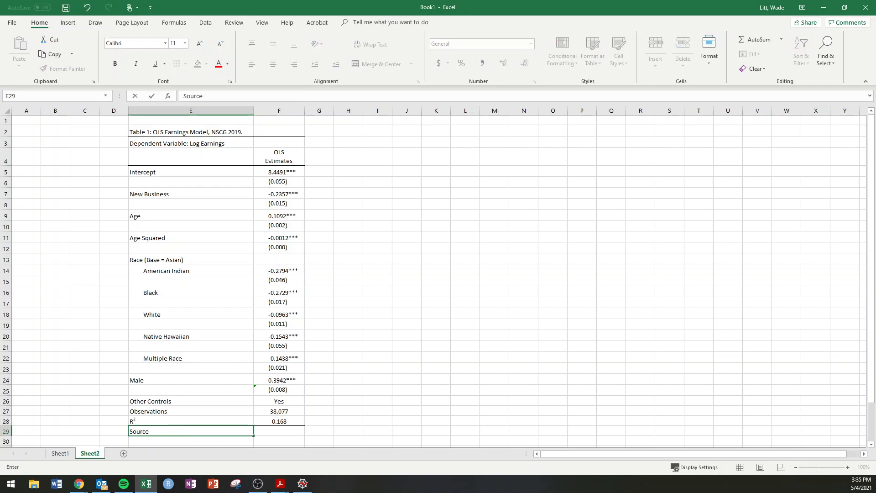
{"action": "type", "text": ": National Survey of College Graduates (2019"}
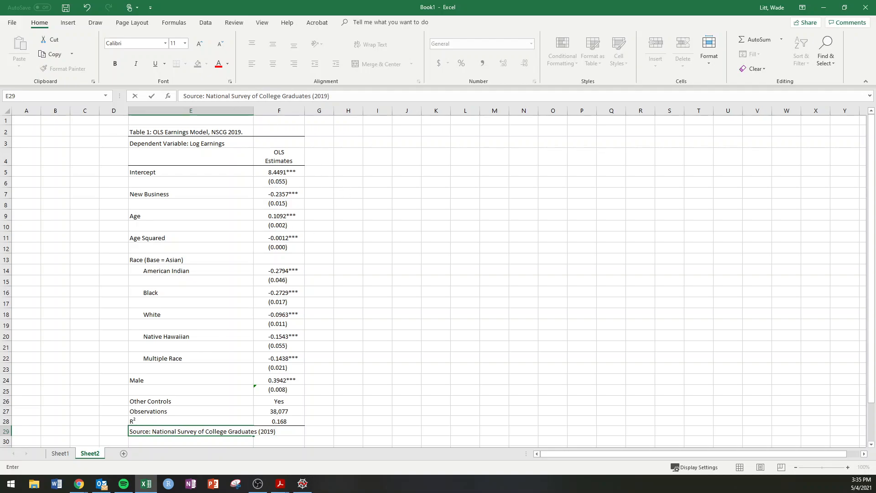
Reword the note in E29 to "Source: 2019 National Survey of College Graduates (NSCG)"
{"action": "left_click", "coordinate": [205, 96]}
{"action": "left_click", "coordinate": [311, 96]}
{"action": "type", "text": "(NSCG) ("}
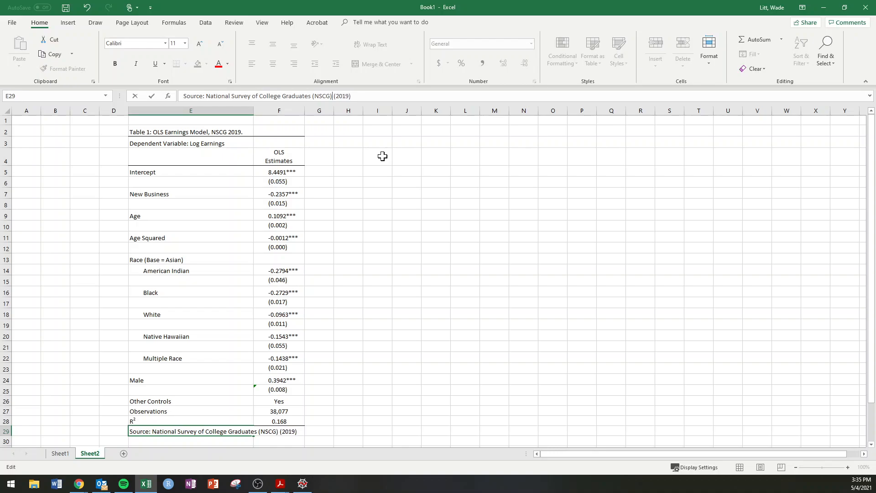
{"action": "key", "text": "Delete"}
{"action": "key", "text": "Delete"}
{"action": "left_click", "coordinate": [360, 98]}
{"action": "type", "text": "2019"}
{"action": "key", "text": "Return"}
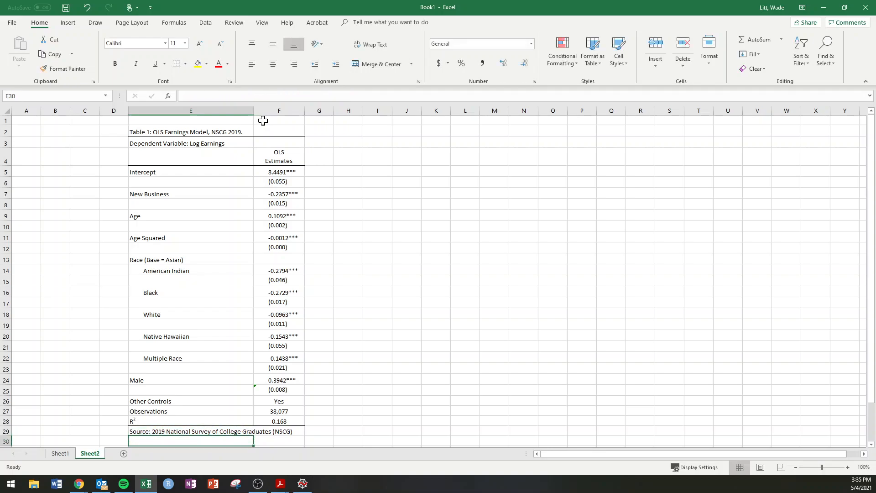
Start a note in E30 reading "Other Controls: Working Spouse, US Citizenship, Parental"
{"action": "scroll", "coordinate": [360, 347], "scroll_direction": "down", "scroll_amount": 1}
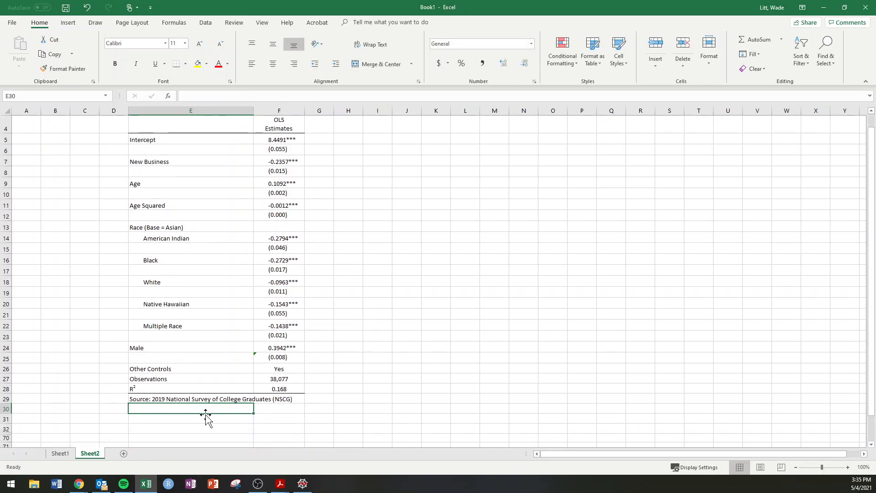
{"action": "type", "text": "Other Controls:"}
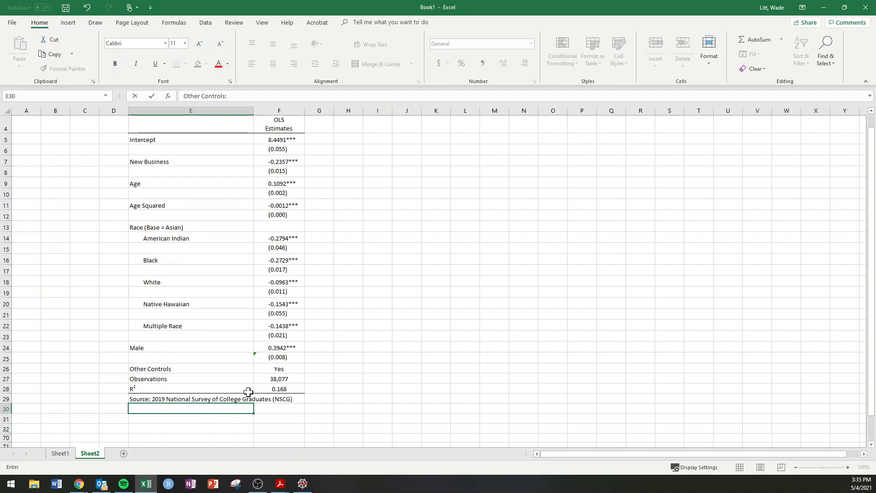
{"action": "scroll", "coordinate": [256, 386], "scroll_direction": "down", "scroll_amount": 8}
{"action": "scroll", "coordinate": [304, 371], "scroll_direction": "down", "scroll_amount": 3}
{"action": "scroll", "coordinate": [304, 370], "scroll_direction": "up", "scroll_amount": 10}
{"action": "type", "text": "W"}
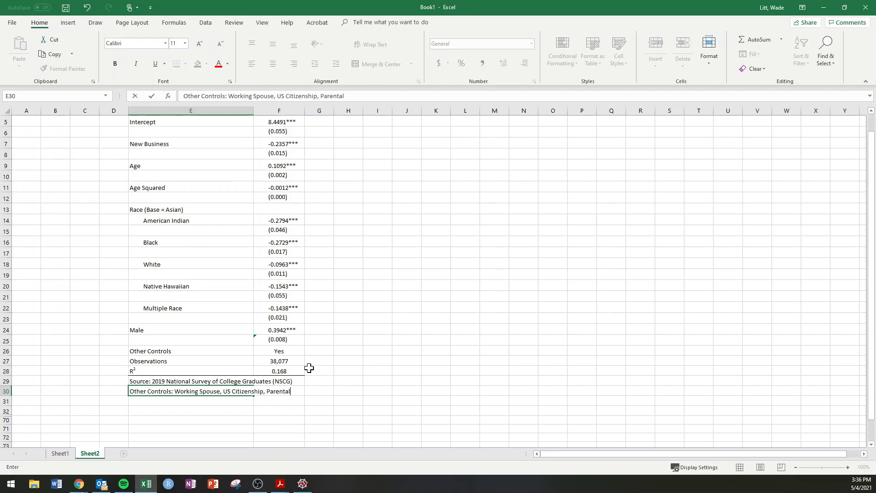
Check the control variables in Spyder's second regression formula and complete the note in Excel's E30 with "Education"
{"action": "key", "text": "alt+Tab"}
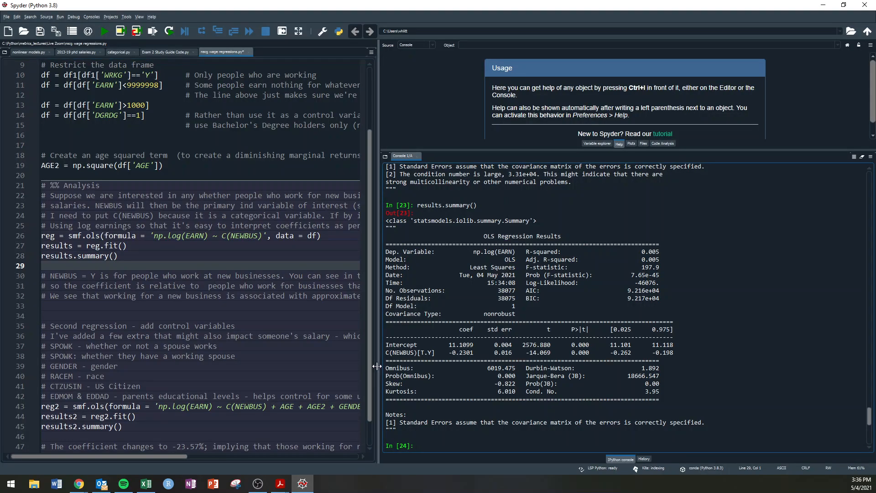
{"action": "left_click_drag", "start_coordinate": [378, 365], "coordinate": [690, 361]}
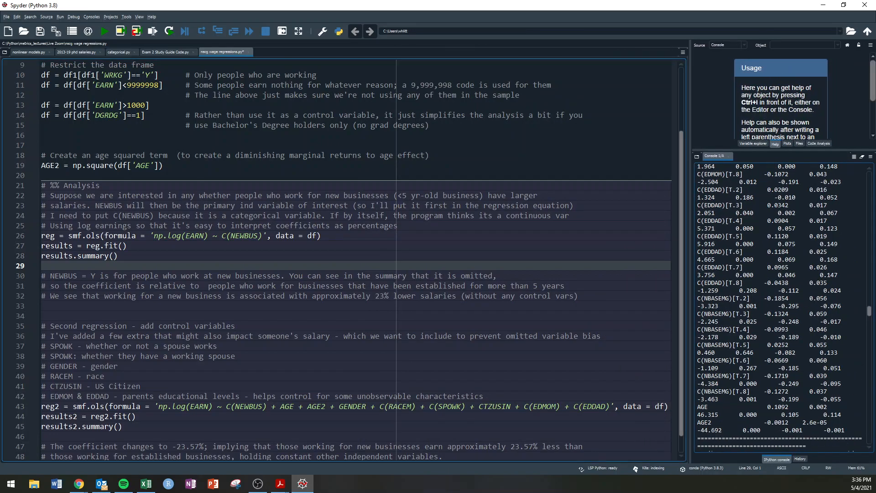
{"action": "left_click_drag", "start_coordinate": [618, 406], "coordinate": [172, 396]}
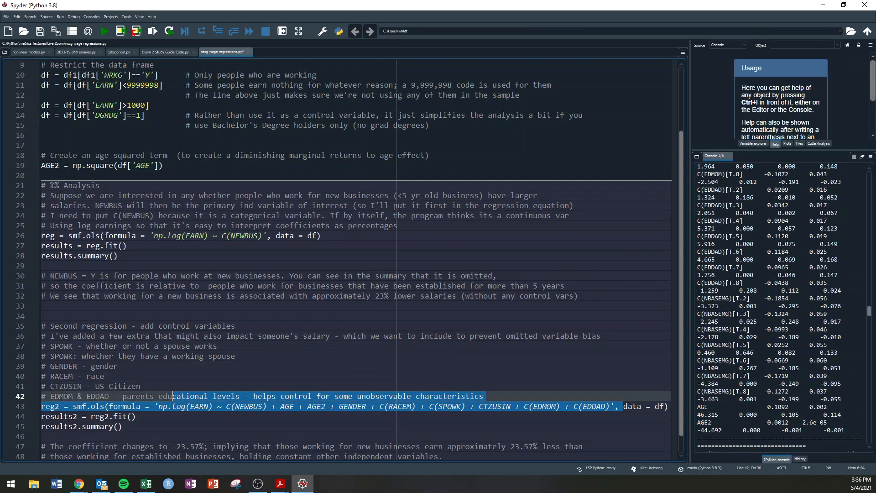
{"action": "key", "text": "alt+Tab"}
{"action": "key", "text": "Tab"}
{"action": "key", "text": "Tab"}
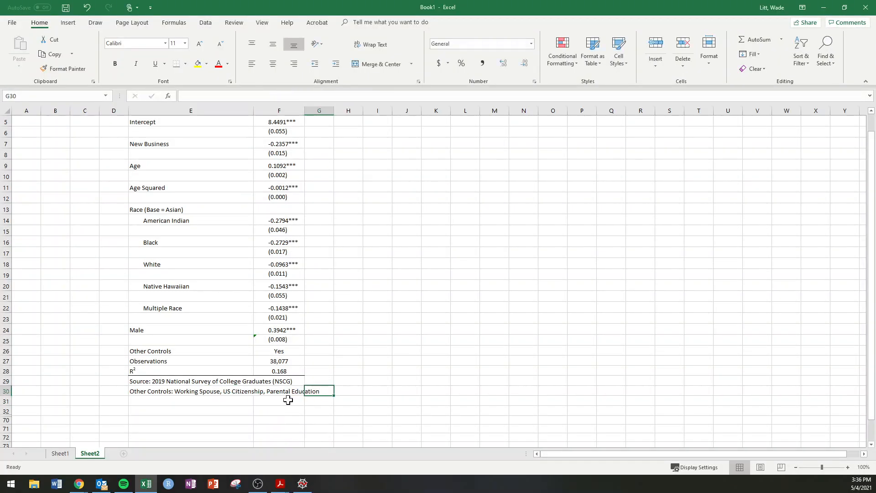
Widen column E until the Other Controls note fits within the table's width
{"action": "left_click", "coordinate": [168, 396]}
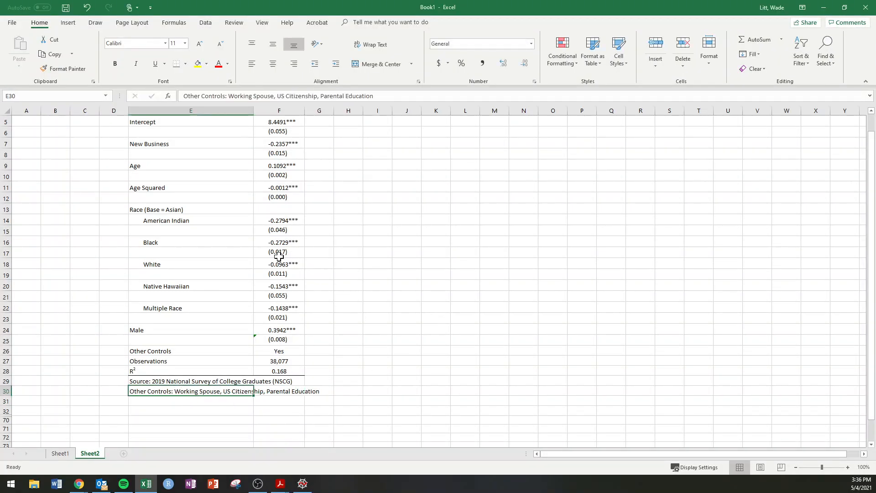
{"action": "left_click_drag", "start_coordinate": [254, 110], "coordinate": [272, 111]}
{"action": "left_click", "coordinate": [426, 286]}
{"action": "scroll", "coordinate": [357, 311], "scroll_direction": "up", "scroll_amount": 2}
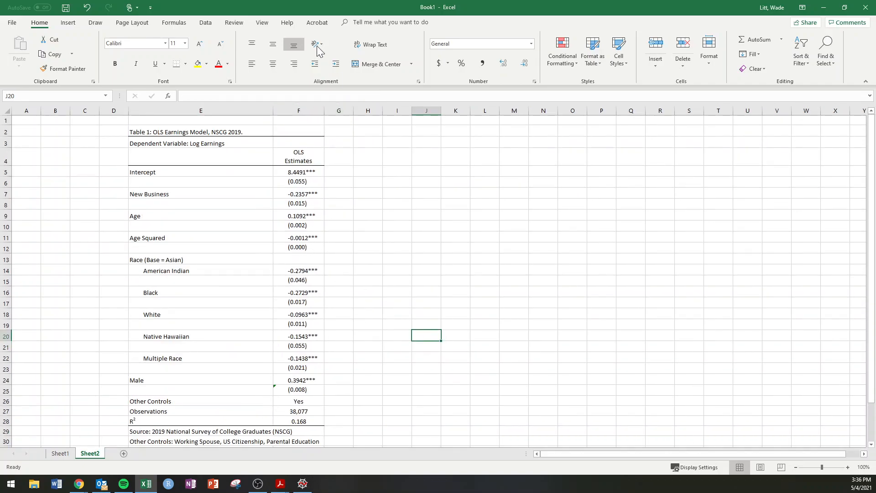
Hide the worksheet gridlines and select the table cells E2:F24
{"action": "left_click", "coordinate": [262, 22]}
{"action": "left_click", "coordinate": [144, 65]}
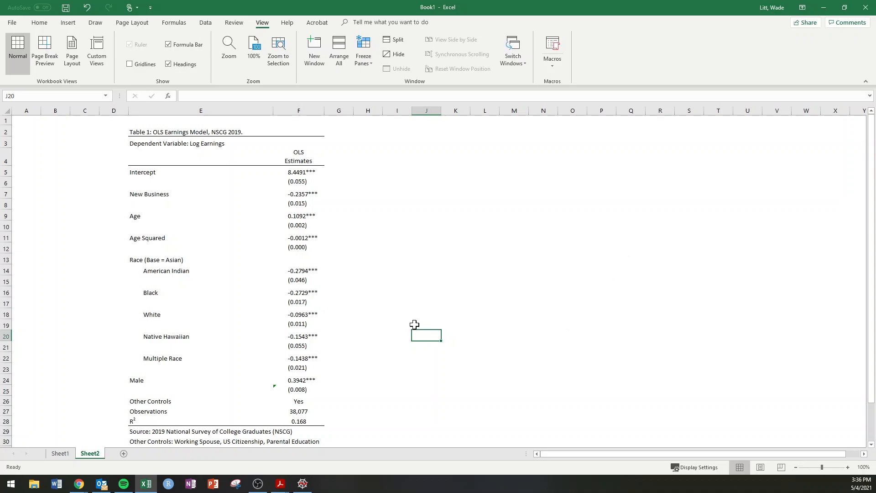
{"action": "left_click_drag", "start_coordinate": [139, 135], "coordinate": [303, 384]}
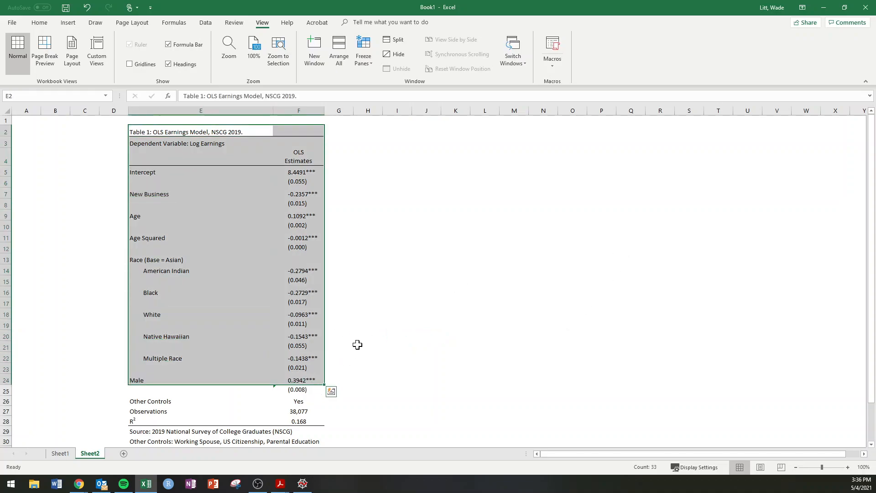
Make the "Race (Base = Asian)" heading in E13 bold
{"action": "left_click", "coordinate": [431, 314]}
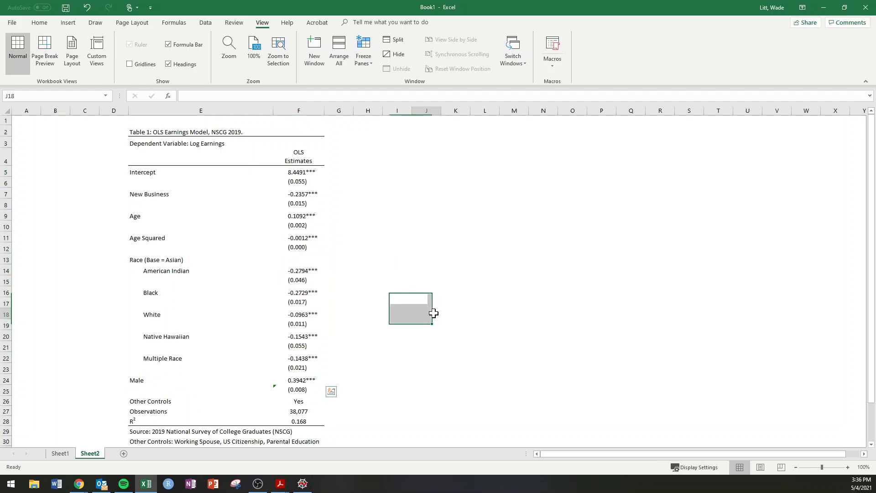
{"action": "left_click", "coordinate": [139, 259]}
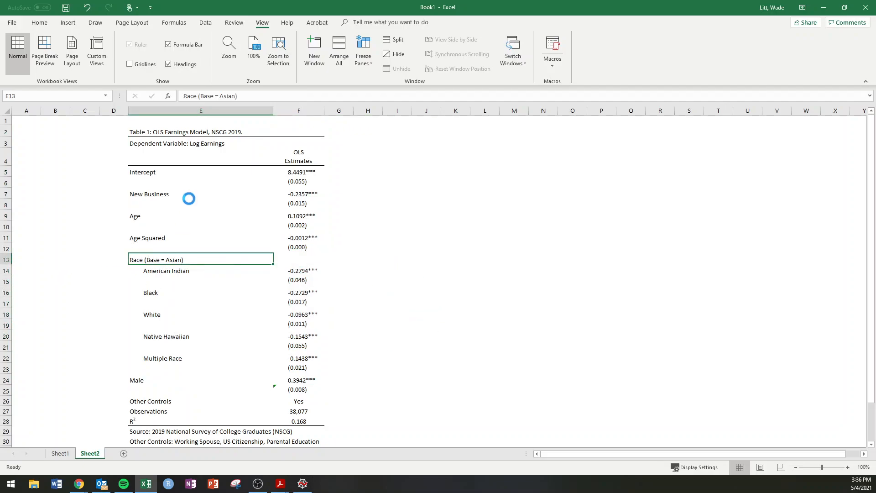
{"action": "key", "text": "ctrl+b"}
{"action": "left_click", "coordinate": [215, 303]}
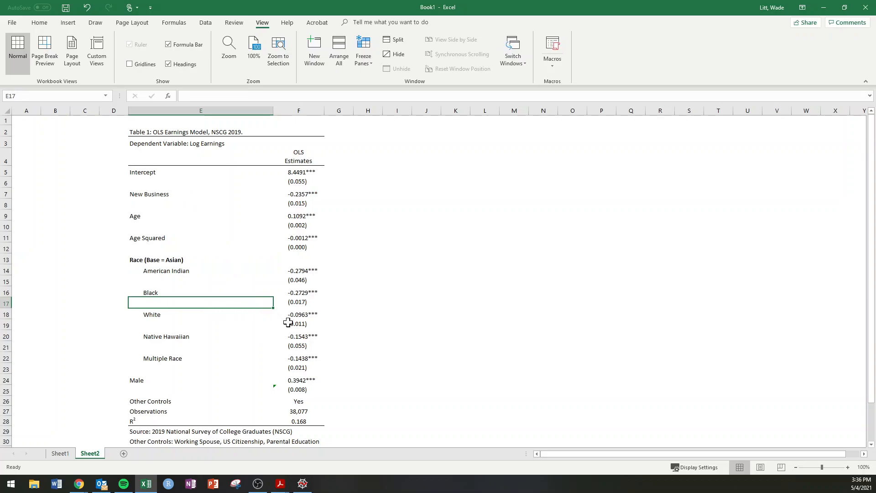
Bold the row labels from Intercept through Age Squared and from Male through R²
{"action": "left_click_drag", "start_coordinate": [143, 238], "coordinate": [143, 174]}
{"action": "key", "text": "ctrl+b"}
{"action": "left_click_drag", "start_coordinate": [143, 377], "coordinate": [145, 421]}
{"action": "key", "text": "ctrl+q"}
{"action": "key", "text": "ctrl+b"}
Ignore the error flagged on the standard error under Male in F25, and deselect the table
{"action": "left_click", "coordinate": [510, 319]}
{"action": "left_click", "coordinate": [292, 387]}
{"action": "left_click", "coordinate": [260, 388]}
{"action": "left_click", "coordinate": [234, 434]}
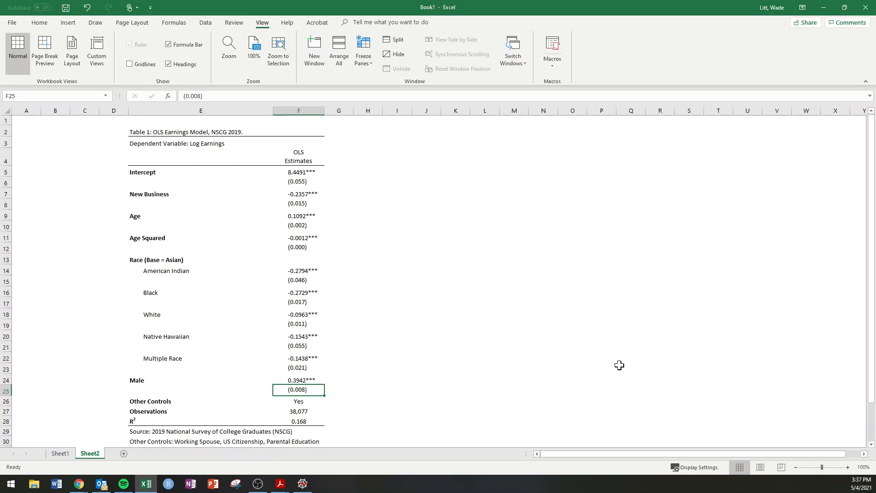
{"action": "left_click", "coordinate": [488, 315]}
{"action": "left_click", "coordinate": [506, 301]}
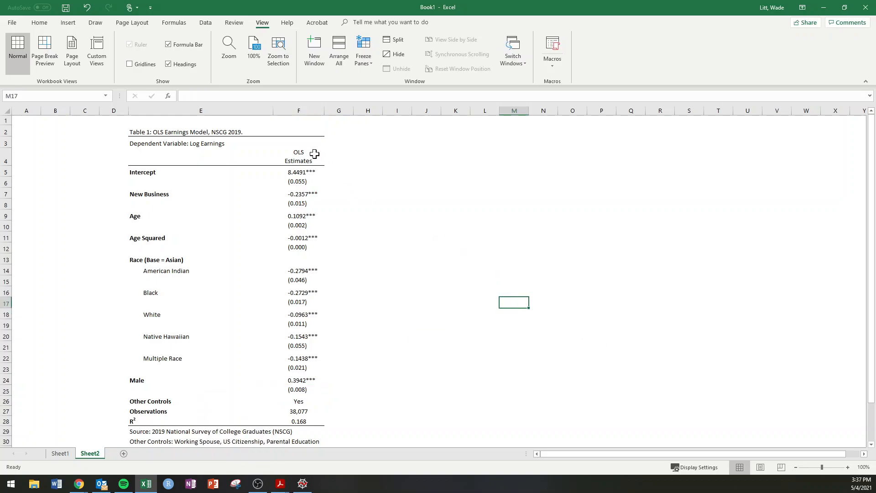
Set the font of the whole table, E2:F30, to Times New Roman at size 12
{"action": "left_click", "coordinate": [127, 142]}
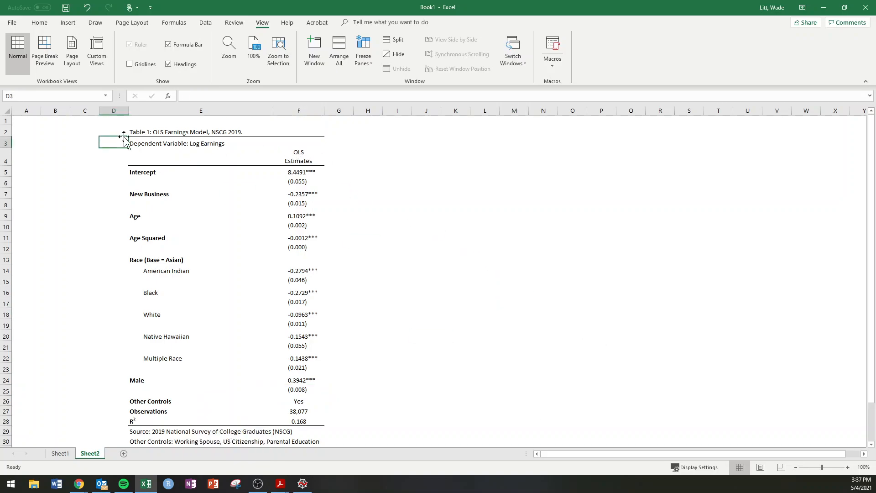
{"action": "left_click_drag", "start_coordinate": [133, 130], "coordinate": [319, 446]}
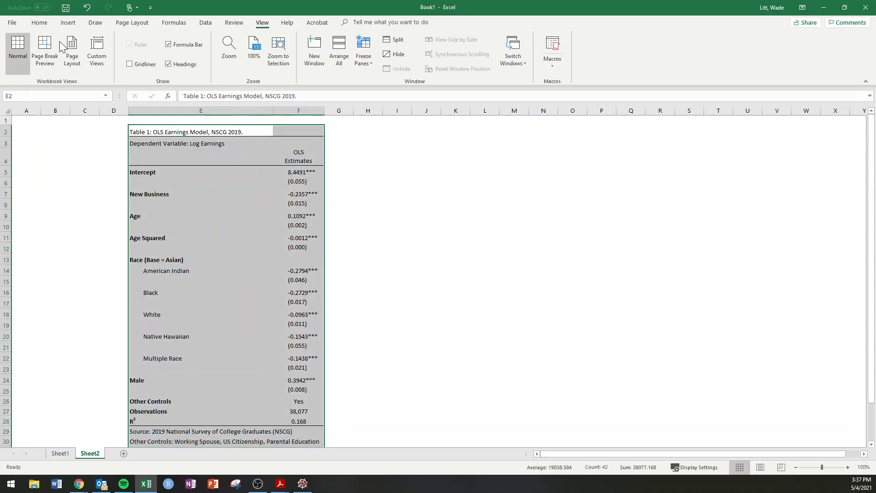
{"action": "left_click", "coordinate": [39, 23]}
{"action": "left_click", "coordinate": [135, 44]}
{"action": "type", "text": "Times New Roman"}
{"action": "key", "text": "Return"}
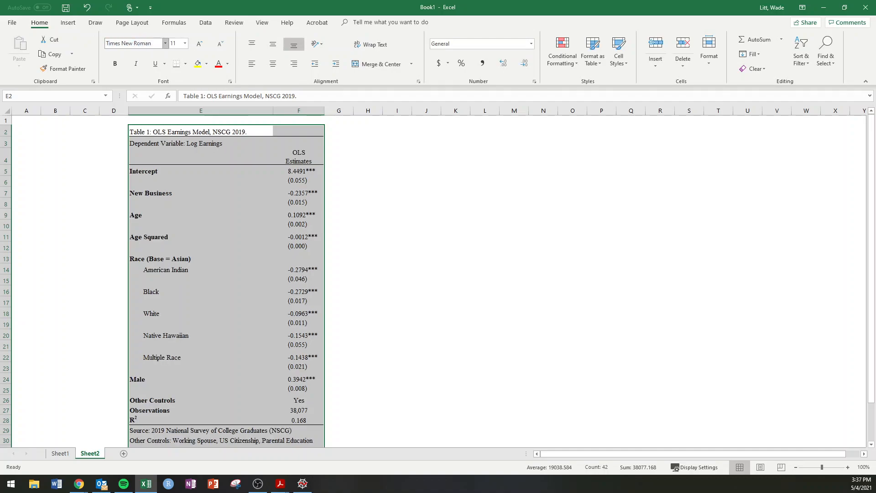
{"action": "left_click", "coordinate": [173, 43]}
{"action": "type", "text": "12"}
{"action": "key", "text": "Return"}
{"action": "left_click", "coordinate": [393, 204]}
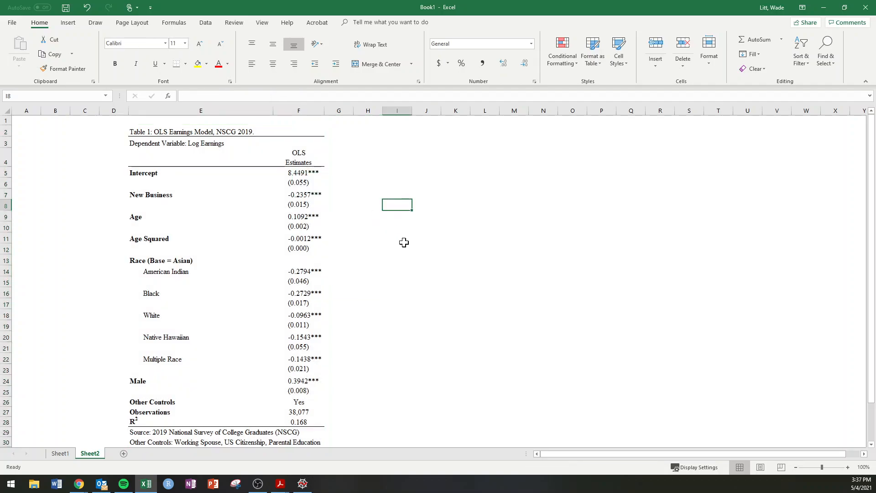
Copy the table range E2:F30 and create a new blank document in Word
{"action": "left_click", "coordinate": [139, 132]}
{"action": "left_click", "coordinate": [315, 440], "text": "shift"}
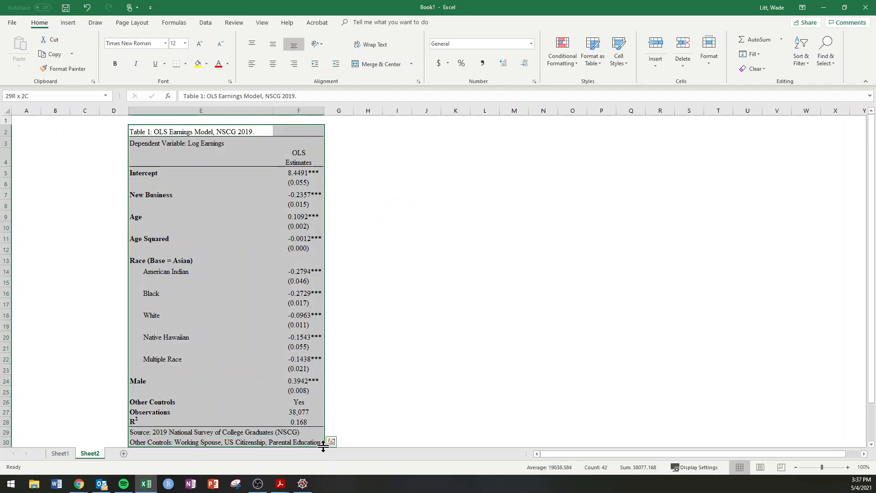
{"action": "key", "text": "ctrl+c"}
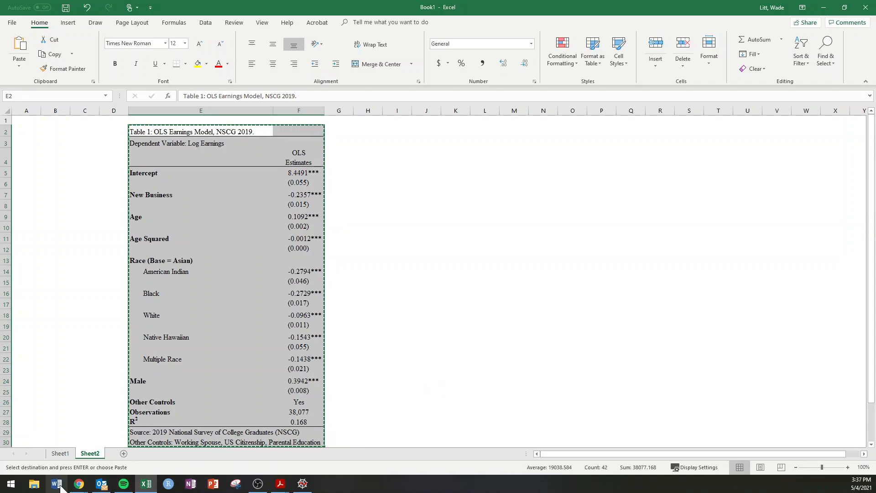
{"action": "left_click", "coordinate": [123, 483]}
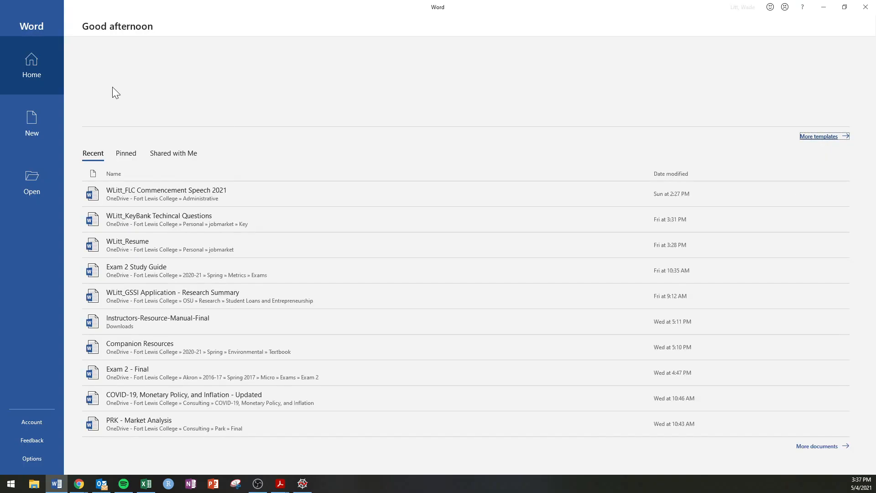
{"action": "left_click", "coordinate": [132, 103]}
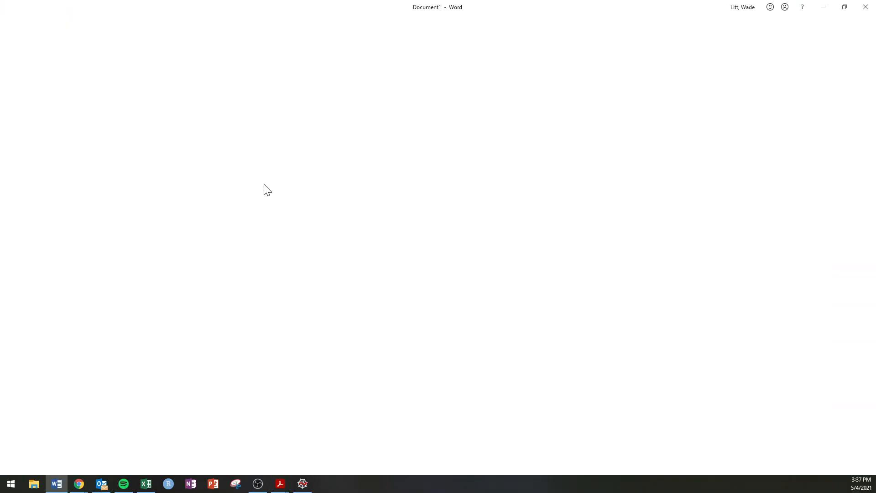
Try pasting the copied table into the blank document as an editable table, and undo the paste
{"action": "key", "text": "ctrl+v"}
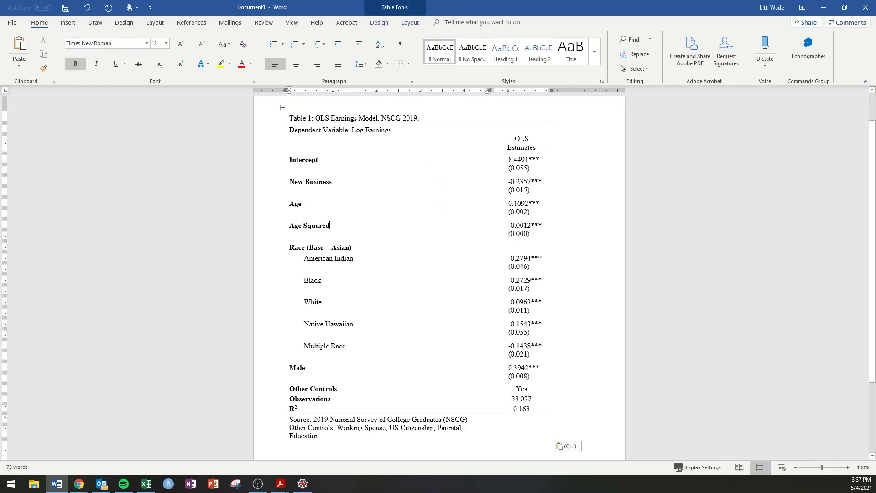
{"action": "left_click_drag", "start_coordinate": [301, 445], "coordinate": [356, 303]}
{"action": "key", "text": "Right"}
{"action": "left_click_drag", "start_coordinate": [522, 143], "coordinate": [522, 408]}
{"action": "key", "text": "ctrl+z"}
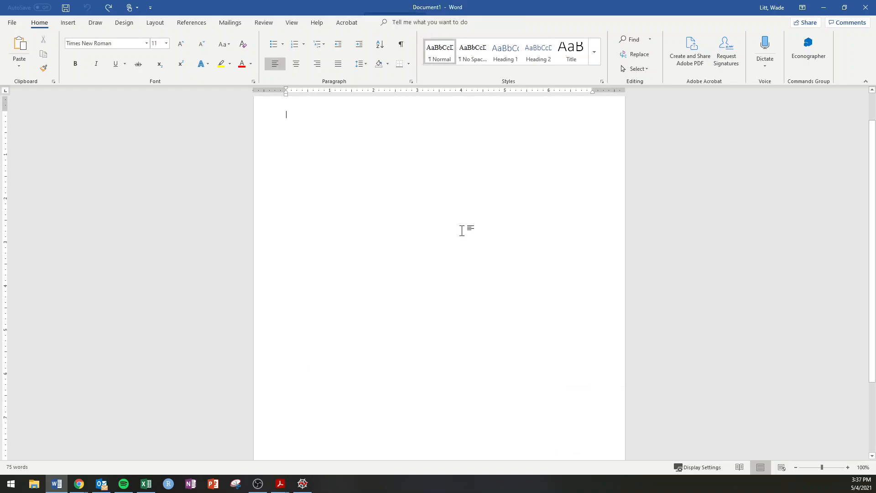
{"action": "key", "text": "alt+Tab"}
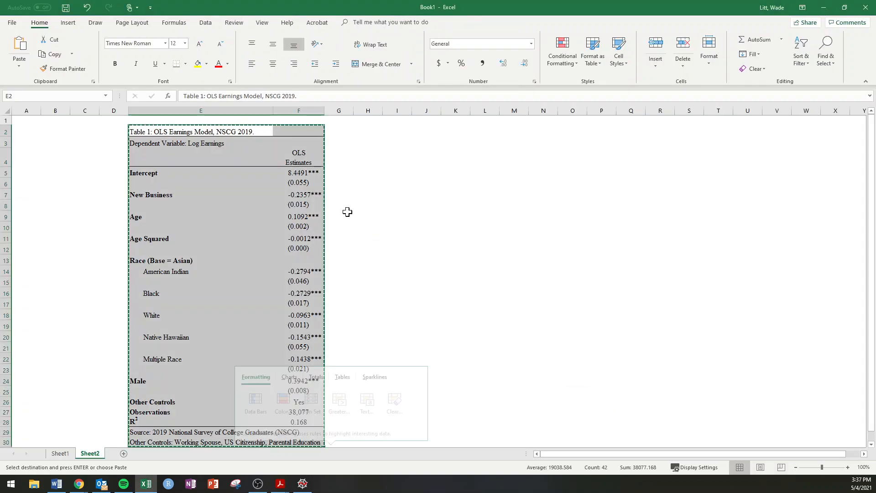
{"action": "key", "text": "alt+Tab"}
{"action": "left_click", "coordinate": [13, 68]}
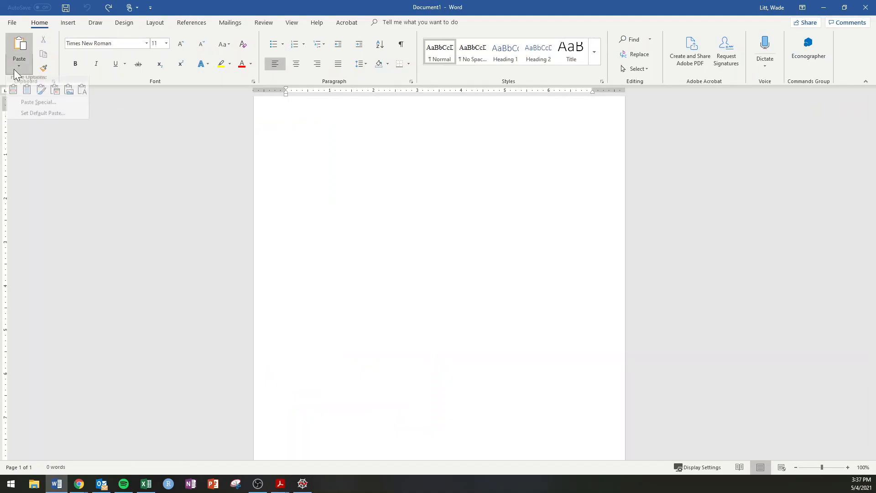
{"action": "left_click", "coordinate": [257, 231]}
{"action": "key", "text": "alt+Tab"}
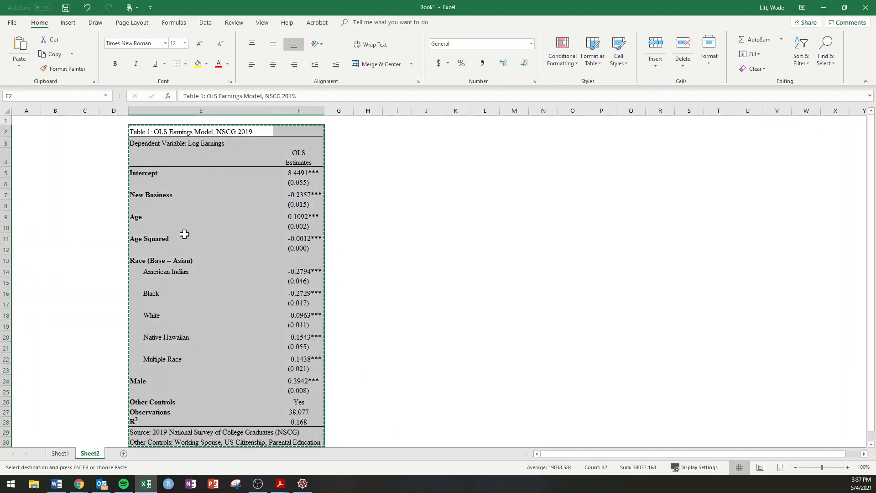
{"action": "key", "text": "alt+Tab"}
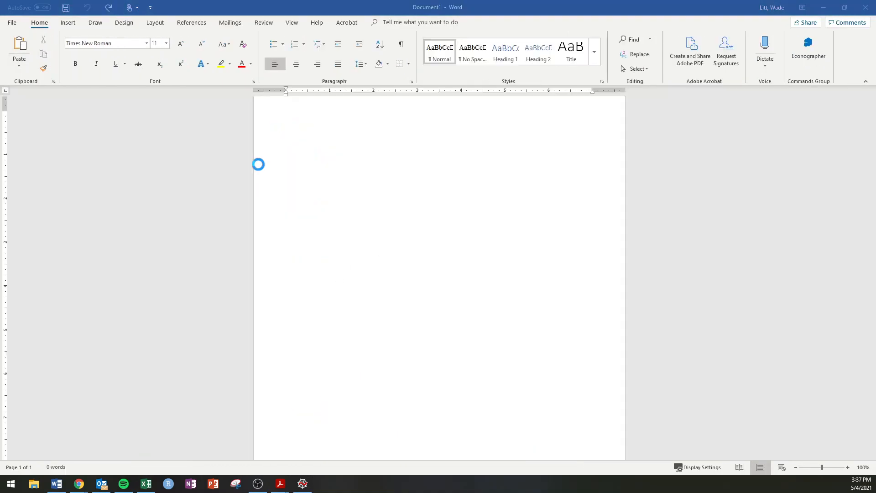
Paste the copied table into the Word document as a picture and center it on the page
{"action": "left_click", "coordinate": [23, 69]}
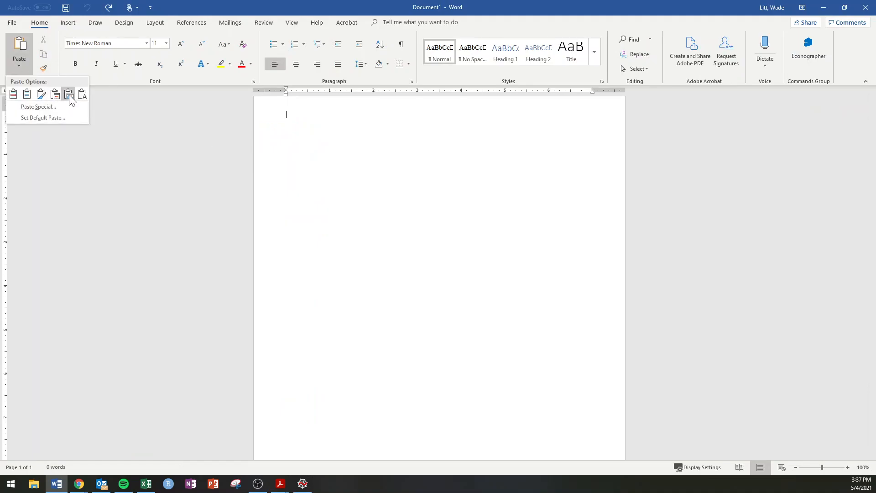
{"action": "left_click", "coordinate": [69, 95]}
{"action": "left_click", "coordinate": [401, 246]}
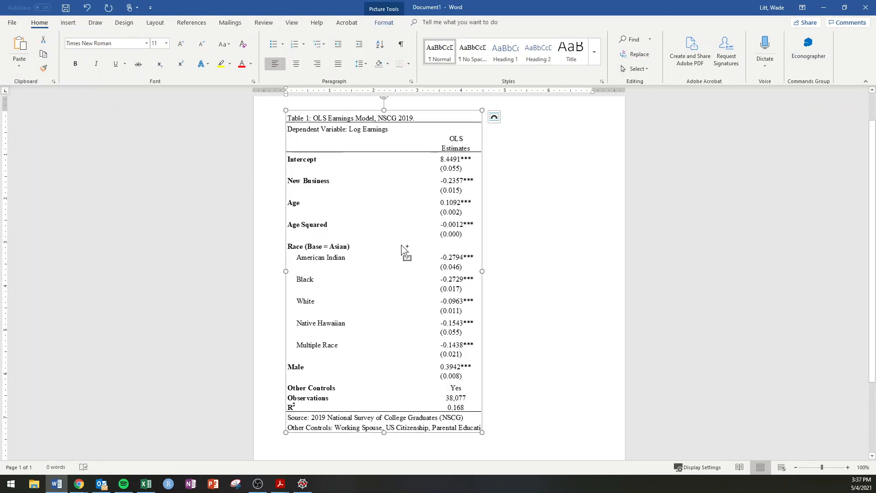
{"action": "key", "text": "ctrl+e"}
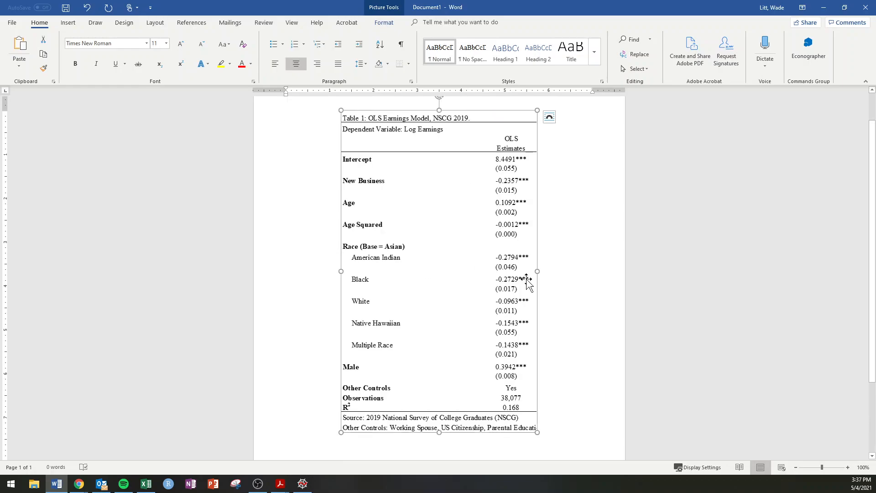
{"action": "left_click", "coordinate": [588, 281]}
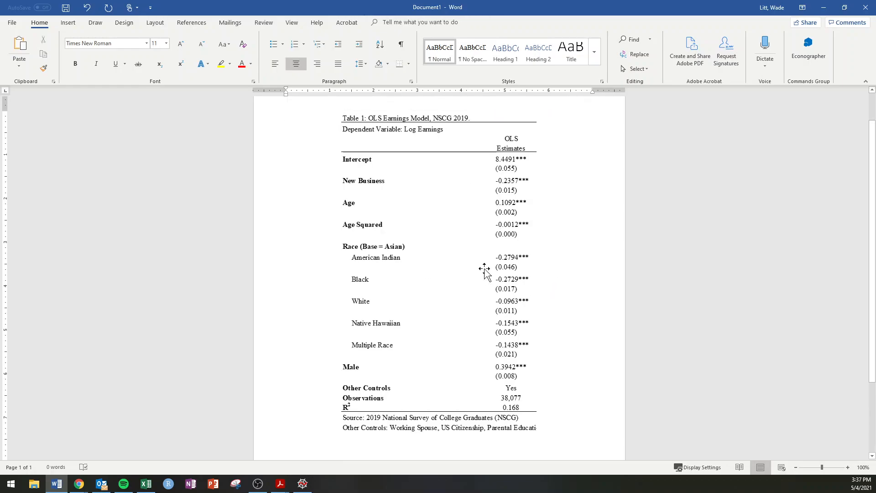
Check the end of the Other Controls note in the Word picture, and widen column F slightly in Excel
{"action": "left_click", "coordinate": [484, 266]}
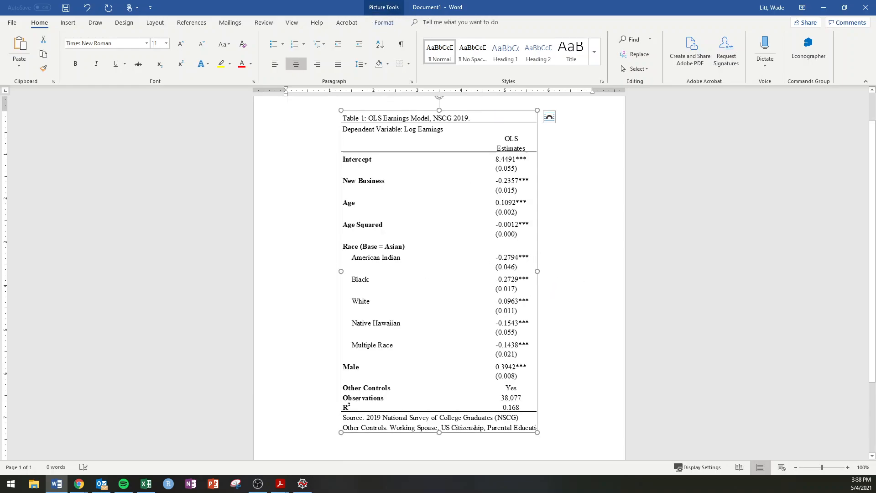
{"action": "left_click", "coordinate": [567, 284]}
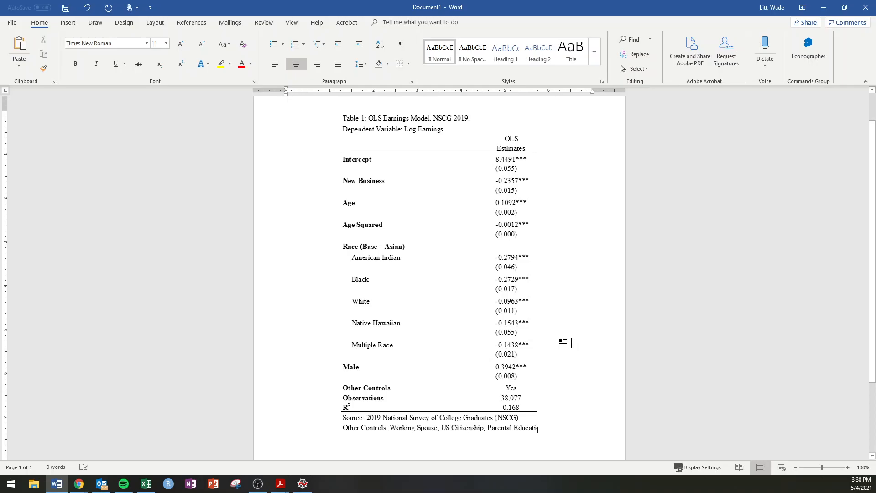
{"action": "left_click", "coordinate": [535, 428]}
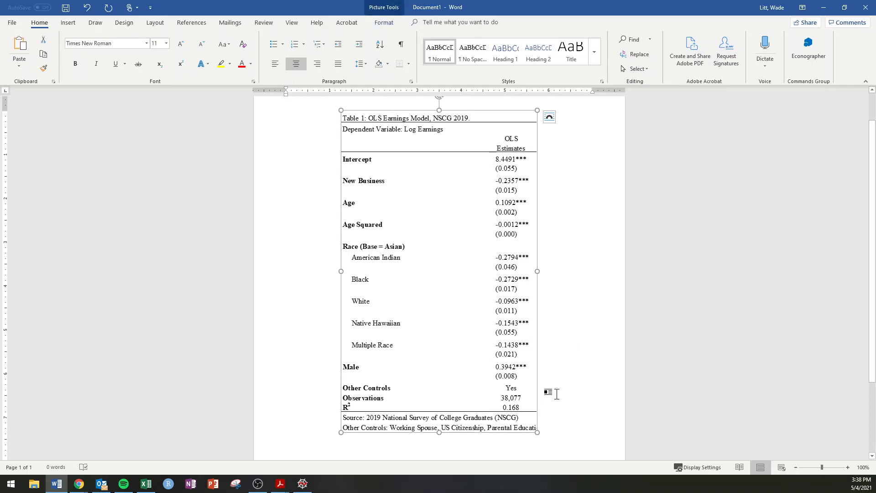
{"action": "key", "text": "alt+Tab"}
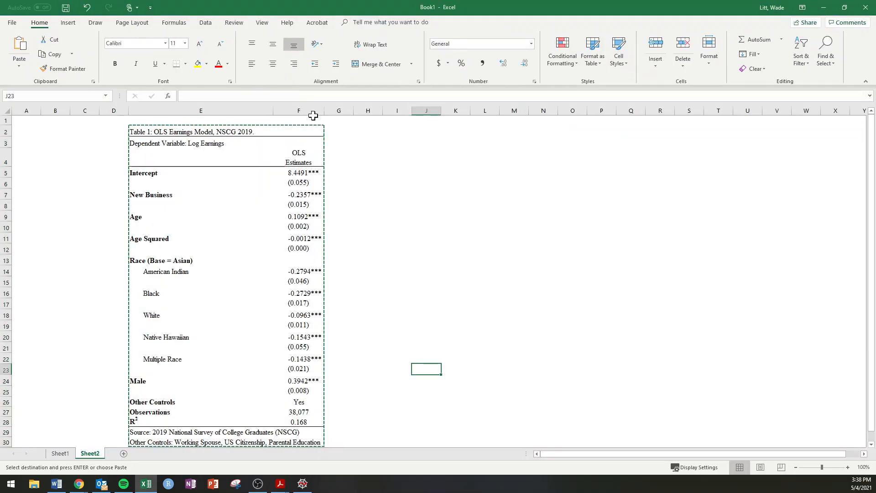
{"action": "left_click_drag", "start_coordinate": [324, 111], "coordinate": [330, 110]}
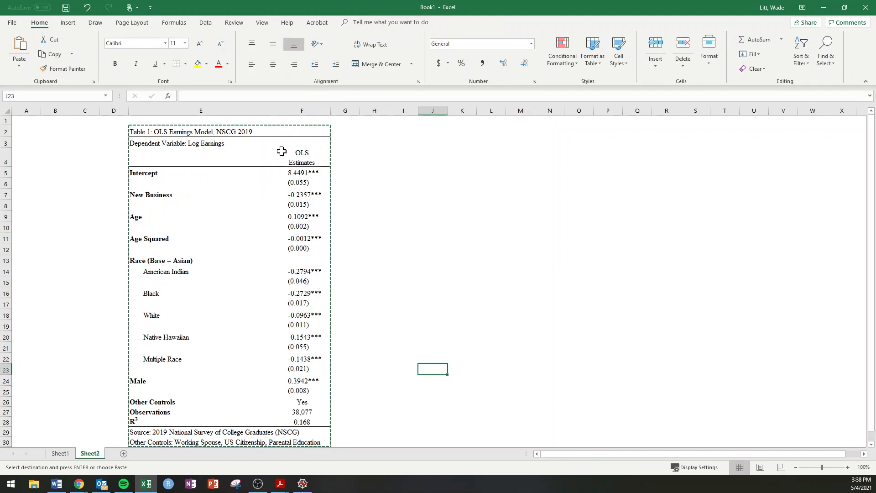
Copy the widened table E2:F30 and replace the old picture in Word with it, pasted as a picture
{"action": "left_click_drag", "start_coordinate": [137, 132], "coordinate": [309, 445]}
{"action": "key", "text": "ctrl+c"}
{"action": "key", "text": "alt+Tab"}
{"action": "key", "text": "ctrl+v"}
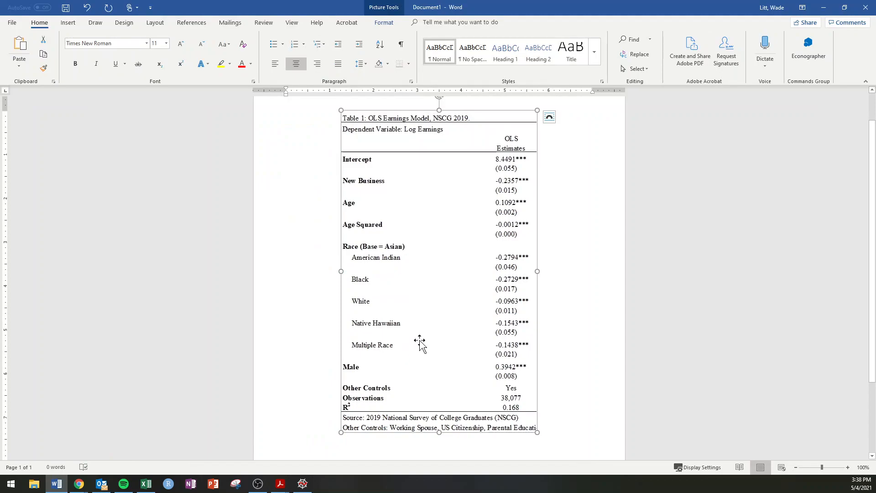
{"action": "key", "text": "ctrl+z"}
{"action": "left_click", "coordinate": [18, 66]}
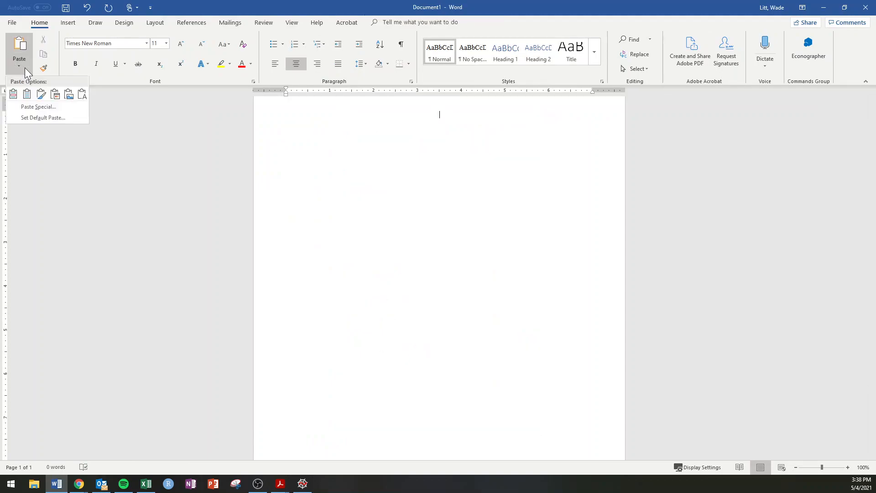
{"action": "left_click", "coordinate": [55, 94]}
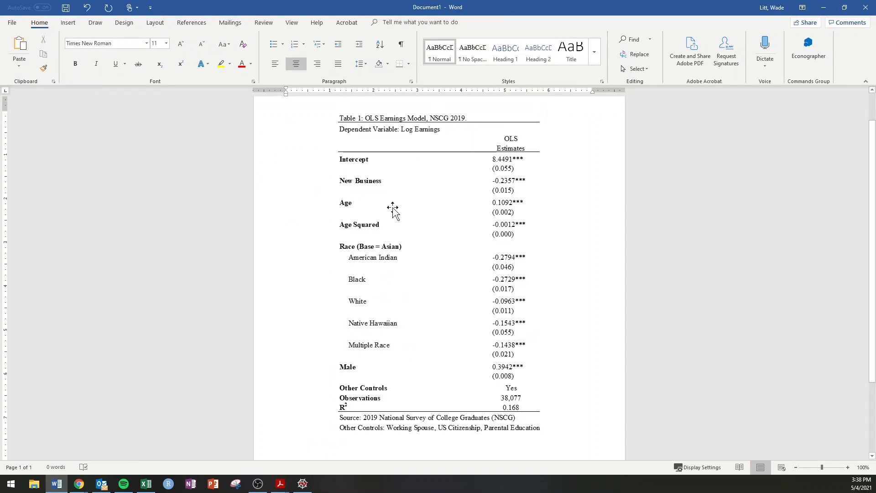
{"action": "scroll", "coordinate": [600, 428], "scroll_direction": "down", "scroll_amount": 1}
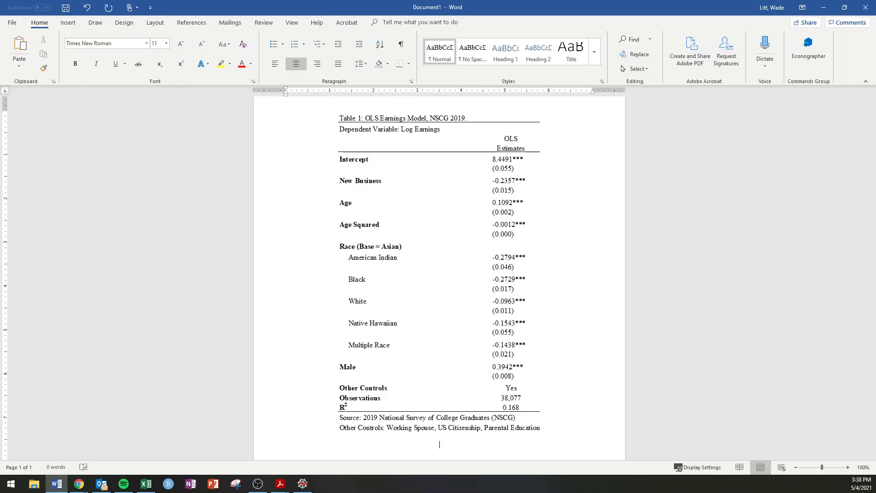
{"action": "scroll", "coordinate": [439, 274], "scroll_direction": "up", "scroll_amount": 1}
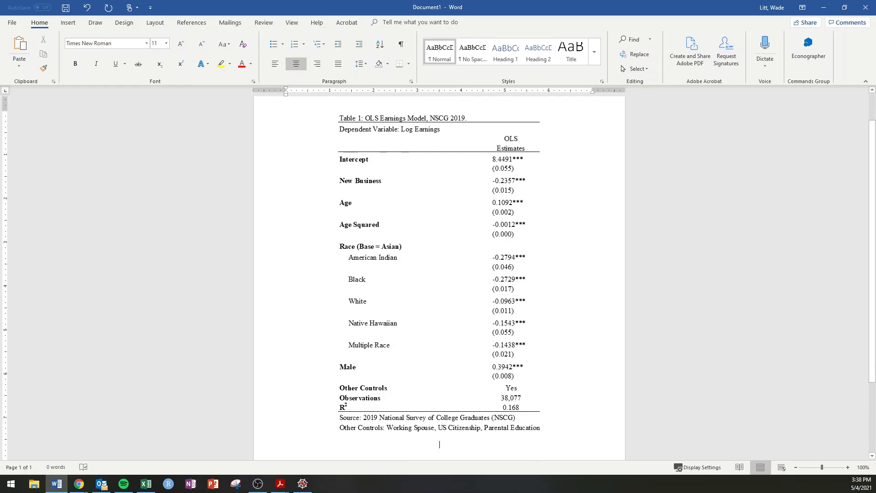
{"action": "left_click", "coordinate": [406, 255]}
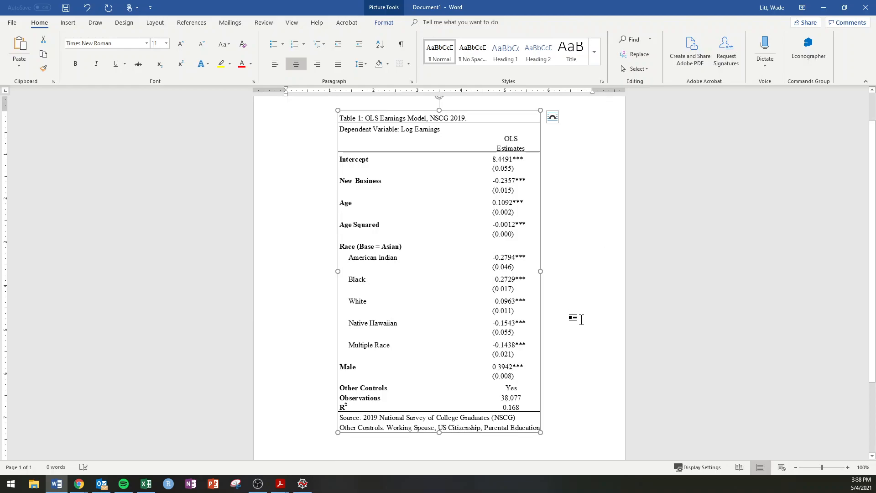
{"action": "key", "text": "Right"}
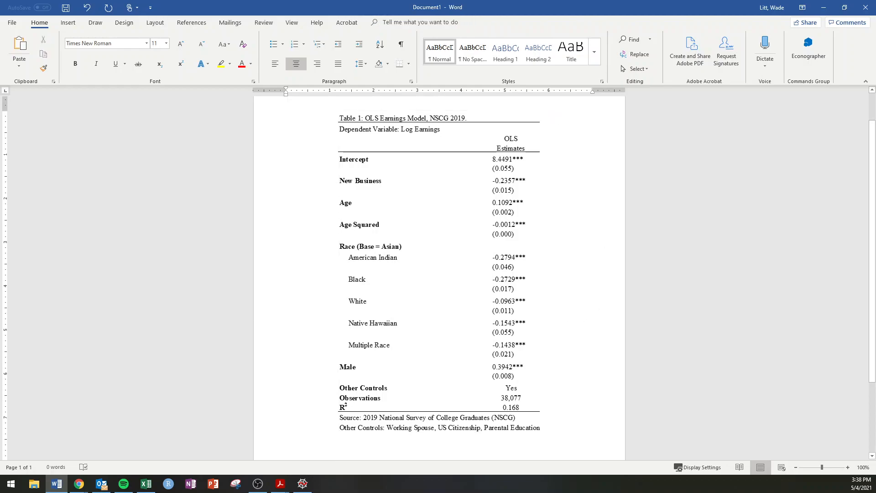